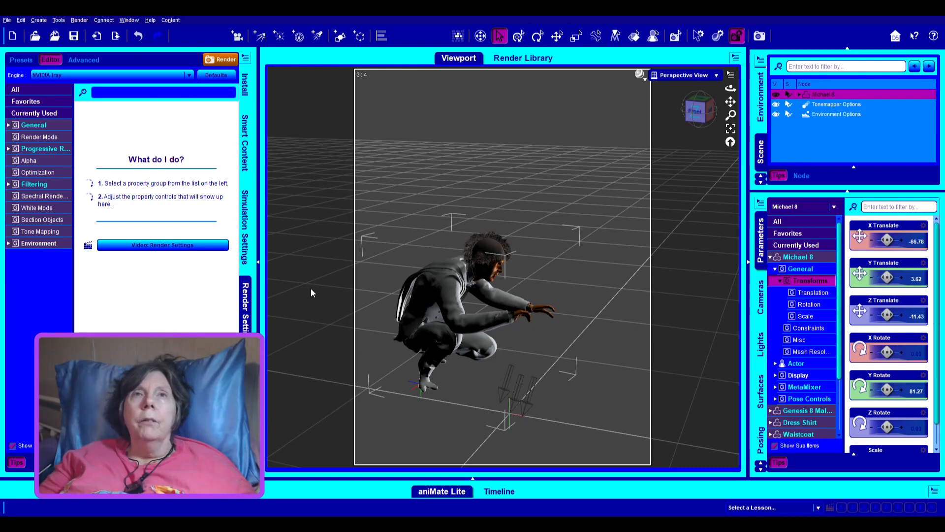
Show the Standing poses from the By Function category of the Smart Content files
{"action": "left_click", "coordinate": [246, 143]}
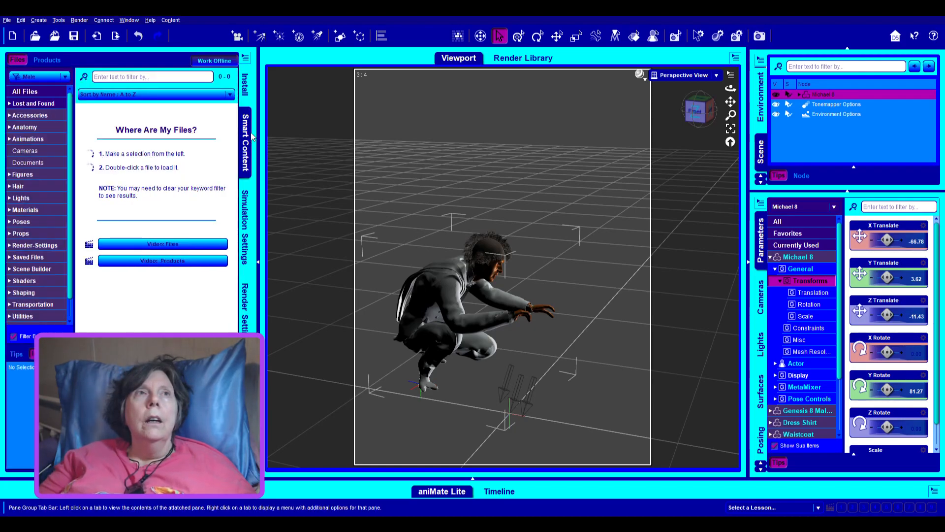
{"action": "left_click", "coordinate": [11, 223]}
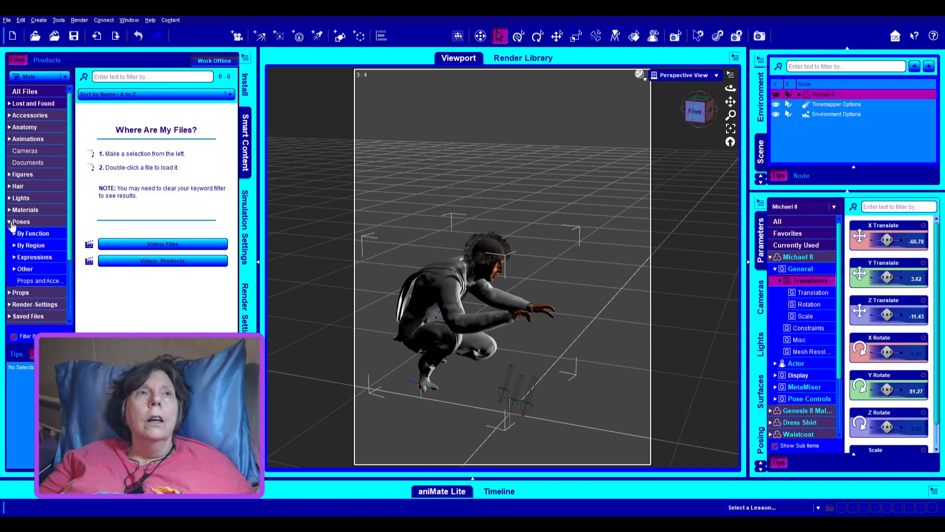
{"action": "left_click", "coordinate": [15, 234]}
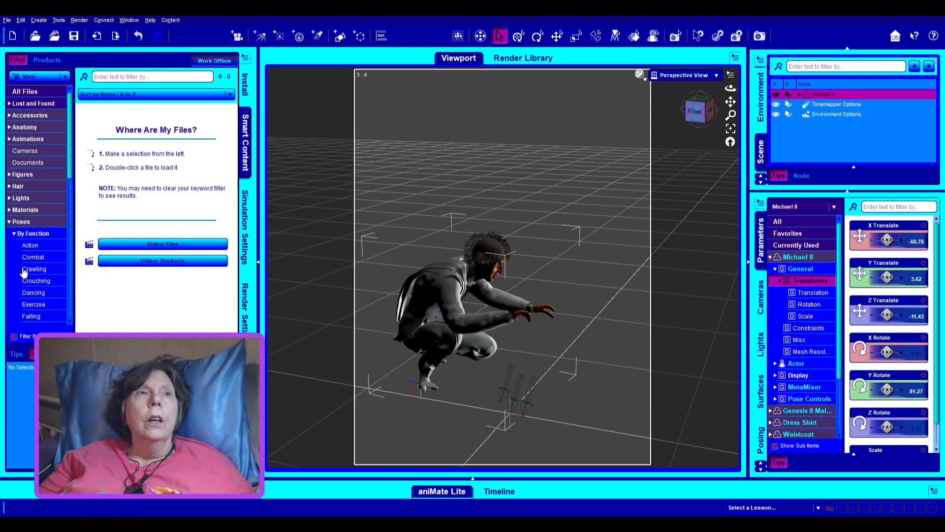
{"action": "scroll", "coordinate": [35, 305], "scroll_direction": "down", "scroll_amount": 5}
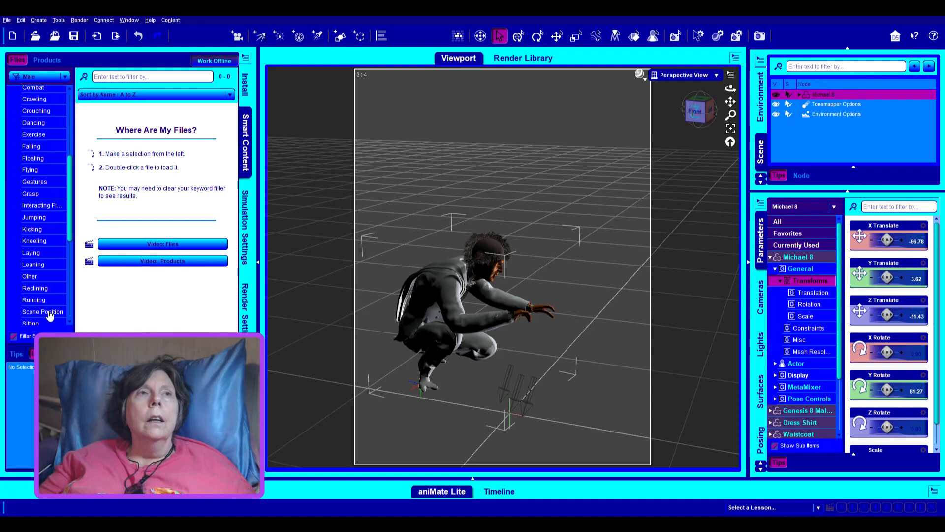
{"action": "scroll", "coordinate": [39, 301], "scroll_direction": "down", "scroll_amount": 3}
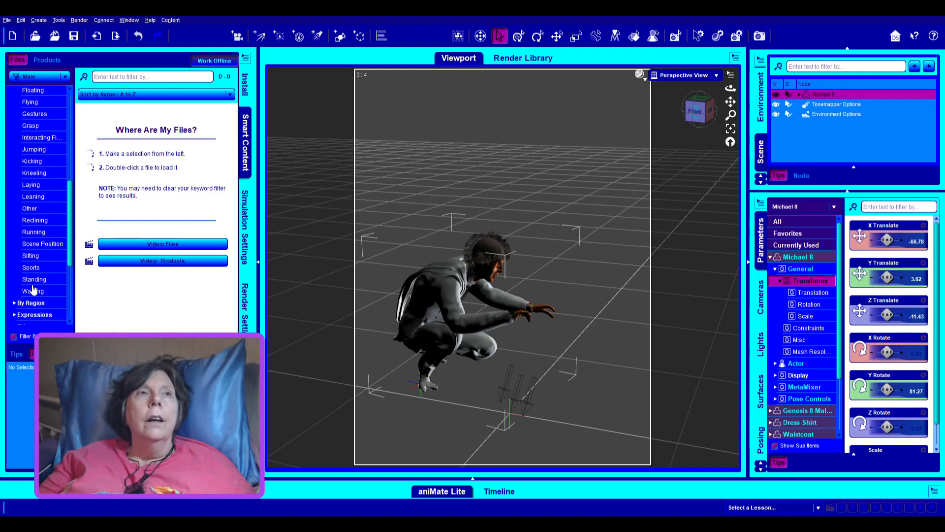
{"action": "left_click", "coordinate": [31, 281]}
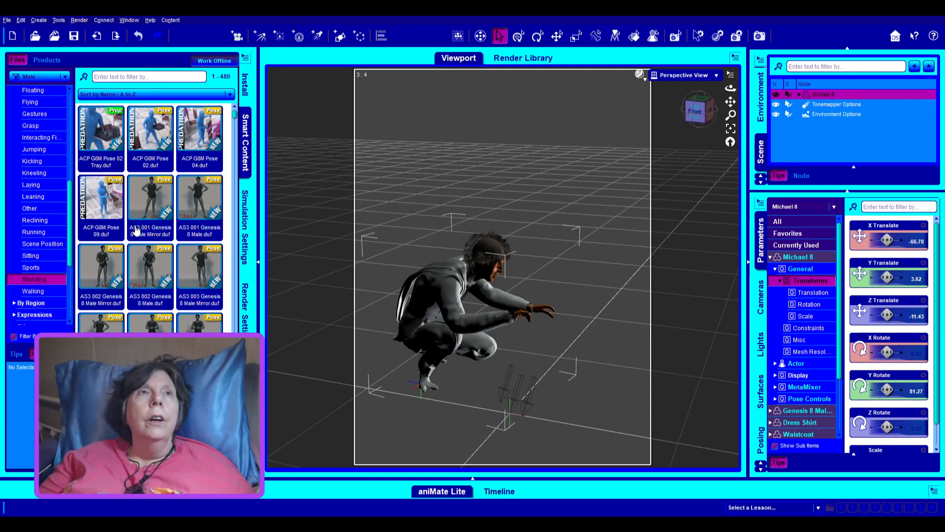
Apply the BS 00 Default Pose from the standing poses to Michael 8
{"action": "scroll", "coordinate": [186, 251], "scroll_direction": "down", "scroll_amount": 3}
{"action": "scroll", "coordinate": [186, 251], "scroll_direction": "down", "scroll_amount": 9}
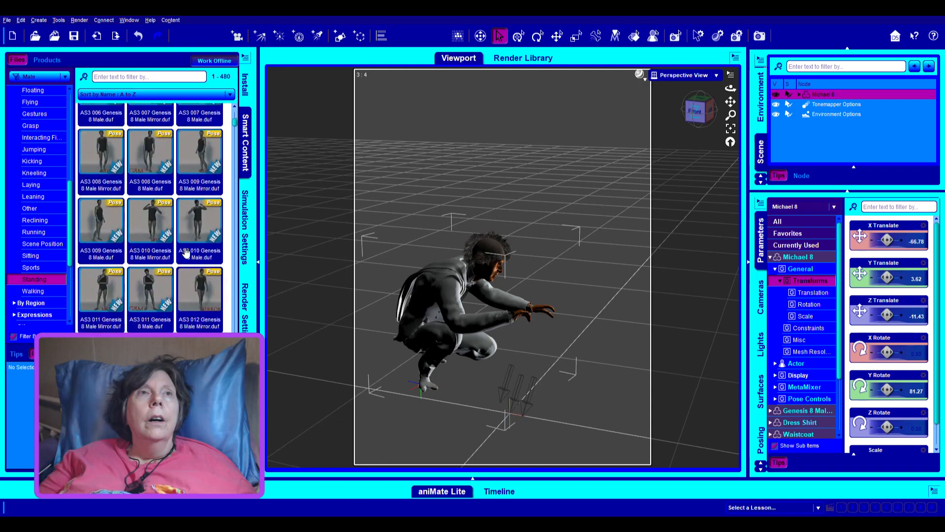
{"action": "scroll", "coordinate": [187, 253], "scroll_direction": "down", "scroll_amount": 15}
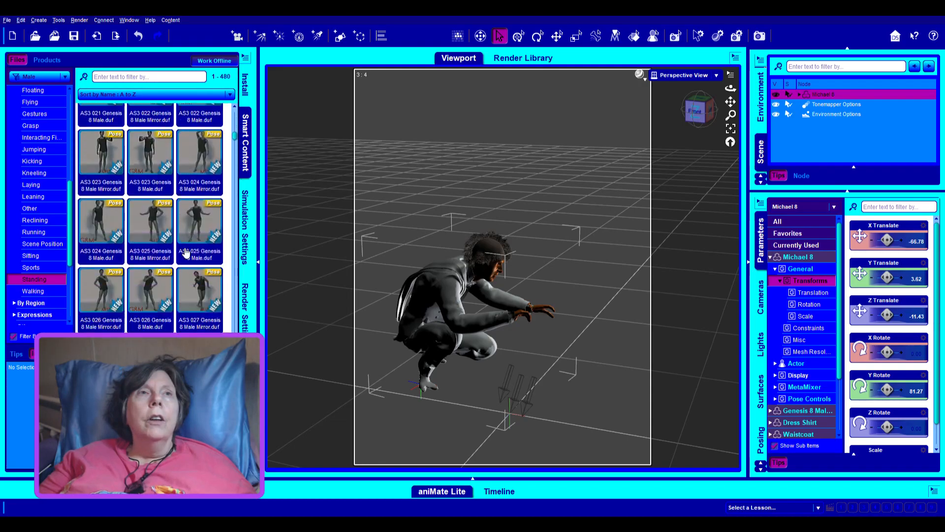
{"action": "scroll", "coordinate": [186, 252], "scroll_direction": "down", "scroll_amount": 15}
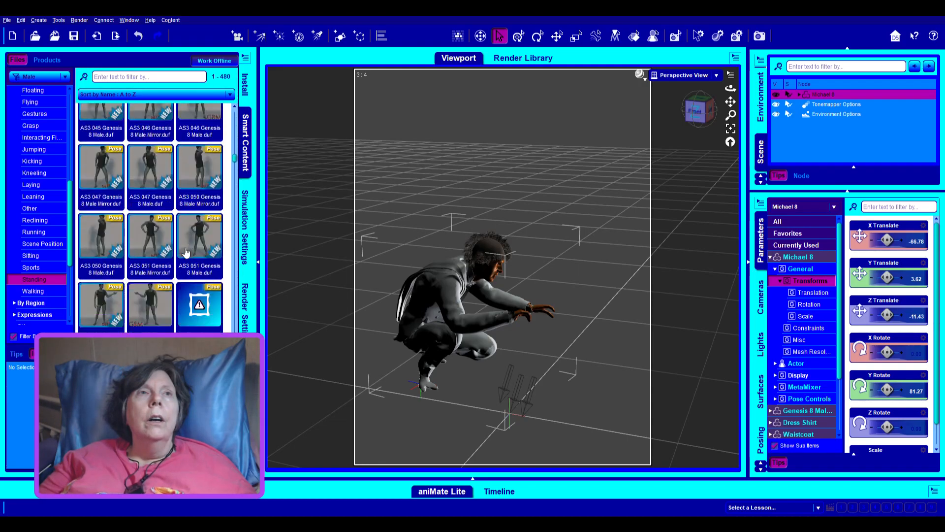
{"action": "scroll", "coordinate": [186, 253], "scroll_direction": "up", "scroll_amount": 3}
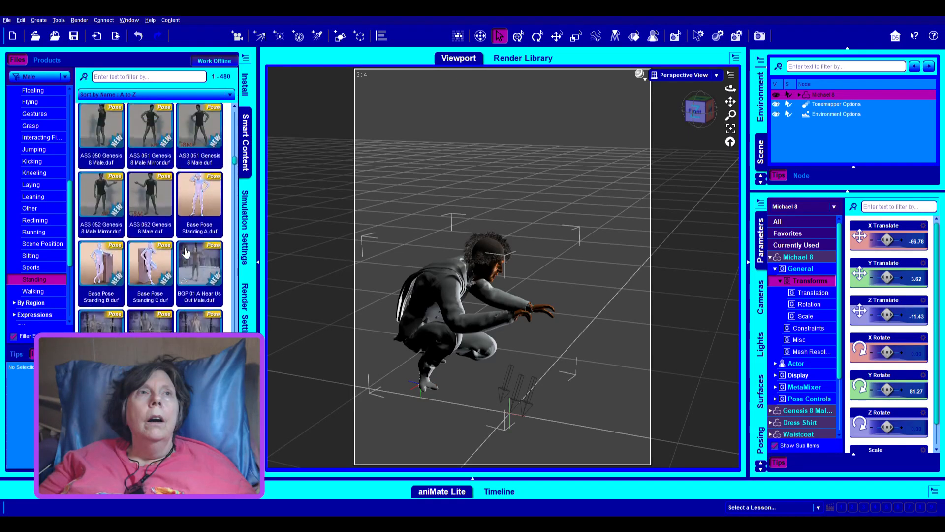
{"action": "scroll", "coordinate": [186, 252], "scroll_direction": "down", "scroll_amount": 6}
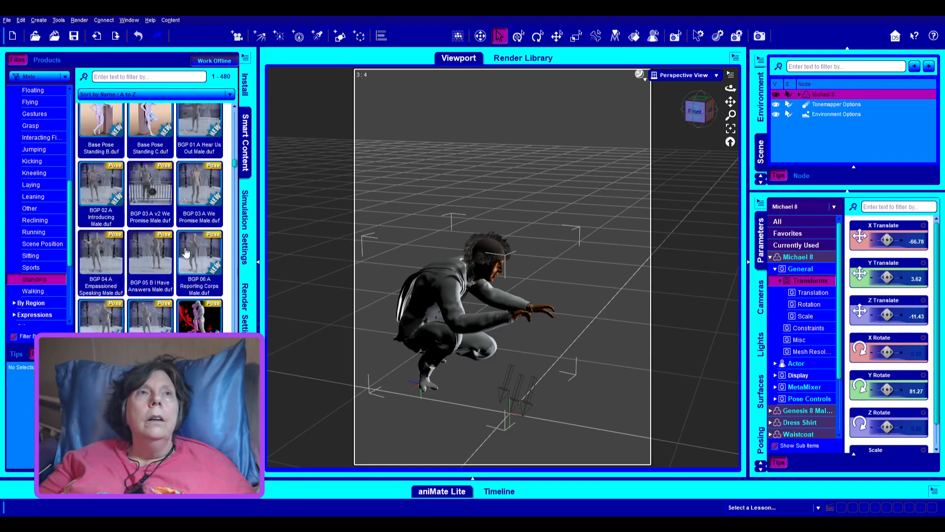
{"action": "scroll", "coordinate": [186, 252], "scroll_direction": "down", "scroll_amount": 9}
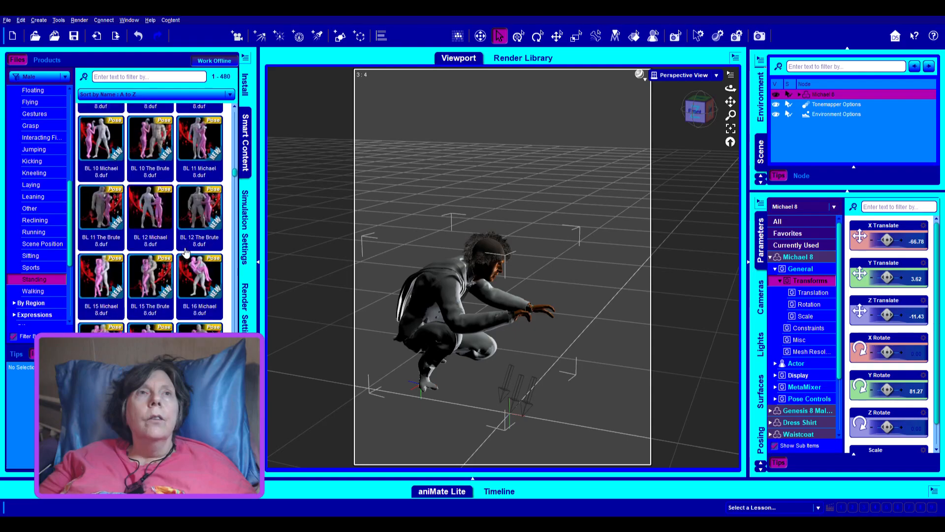
{"action": "scroll", "coordinate": [186, 253], "scroll_direction": "down", "scroll_amount": 10}
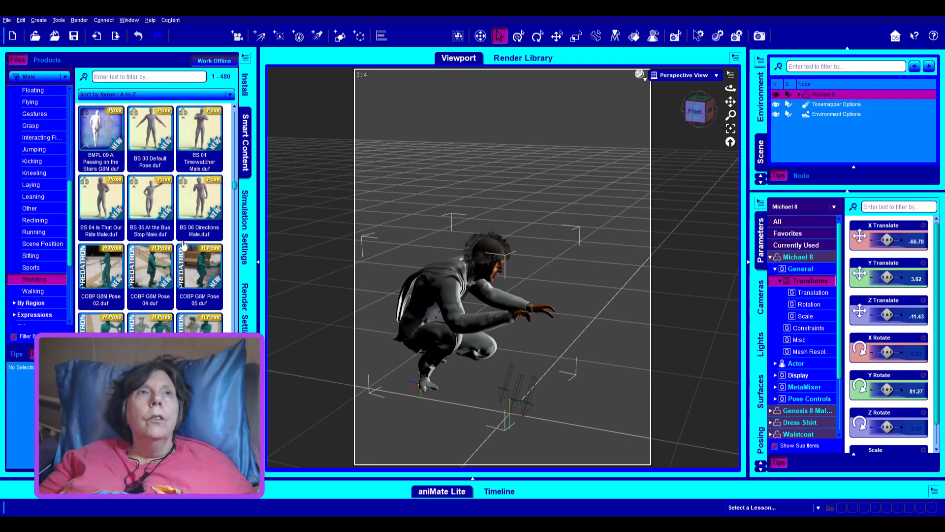
{"action": "left_click", "coordinate": [146, 146]}
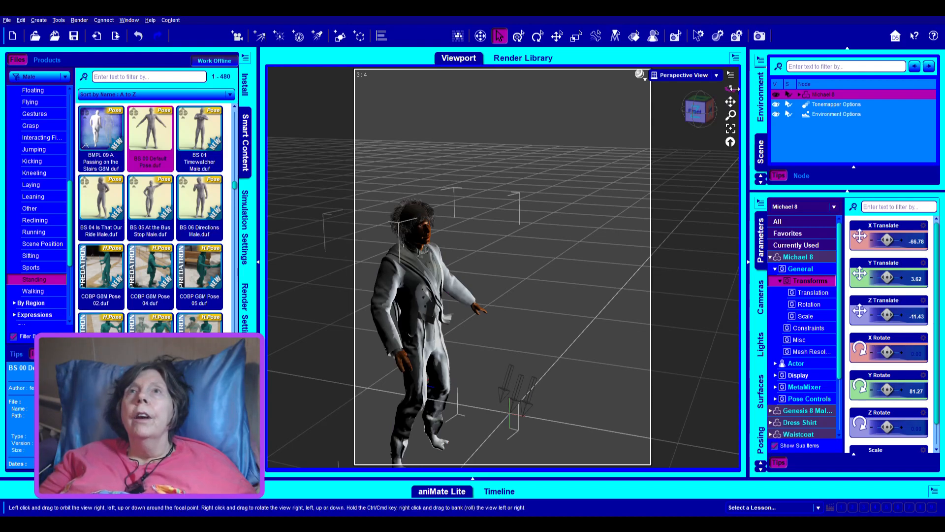
Rotate the BrillianceSet5 light under Michael 8 to X -80.53, Y -174.92 and Z 8.94
{"action": "mouse_move", "coordinate": [731, 89]}
{"action": "left_mouse_down"}
{"action": "mouse_move", "coordinate": [744, 89]}
{"action": "mouse_move", "coordinate": [733, 88]}
{"action": "left_mouse_up"}
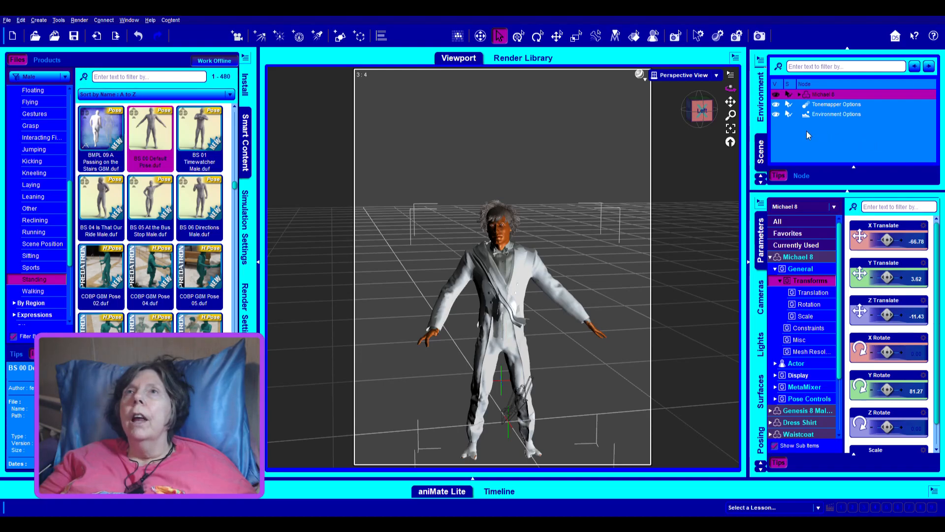
{"action": "left_click", "coordinate": [799, 95]}
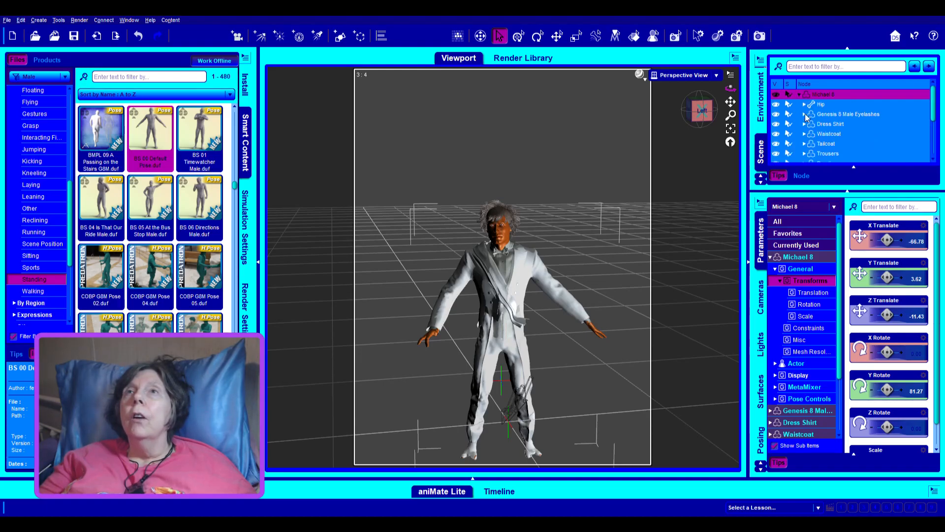
{"action": "scroll", "coordinate": [864, 125], "scroll_direction": "down", "scroll_amount": 3}
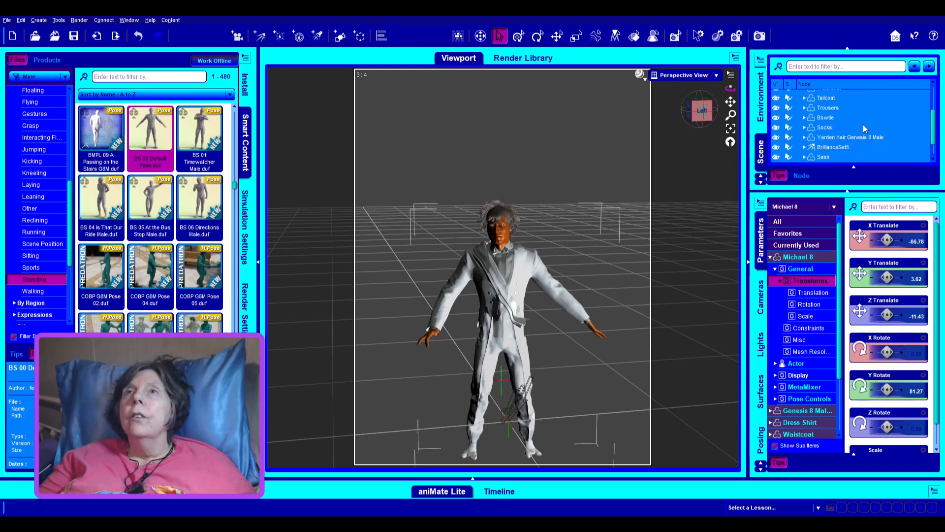
{"action": "left_click", "coordinate": [832, 129]}
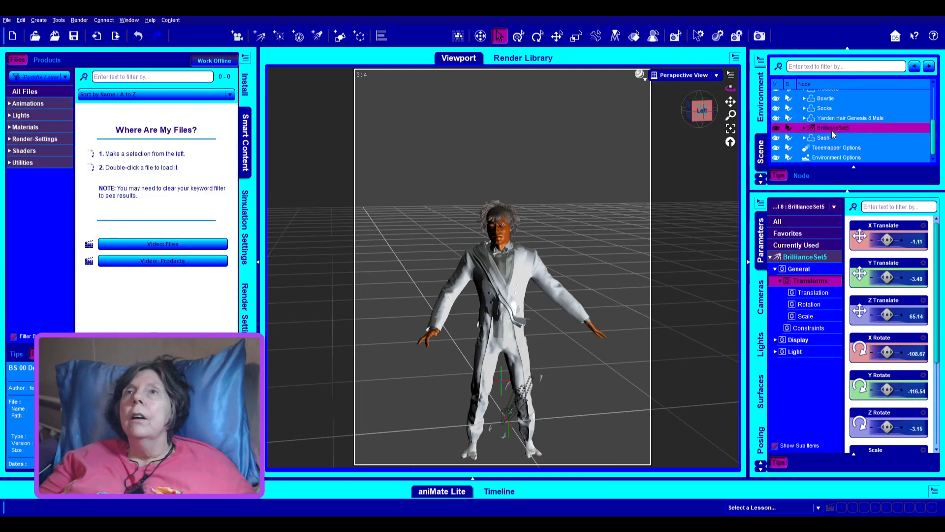
{"action": "left_click", "coordinate": [810, 305]}
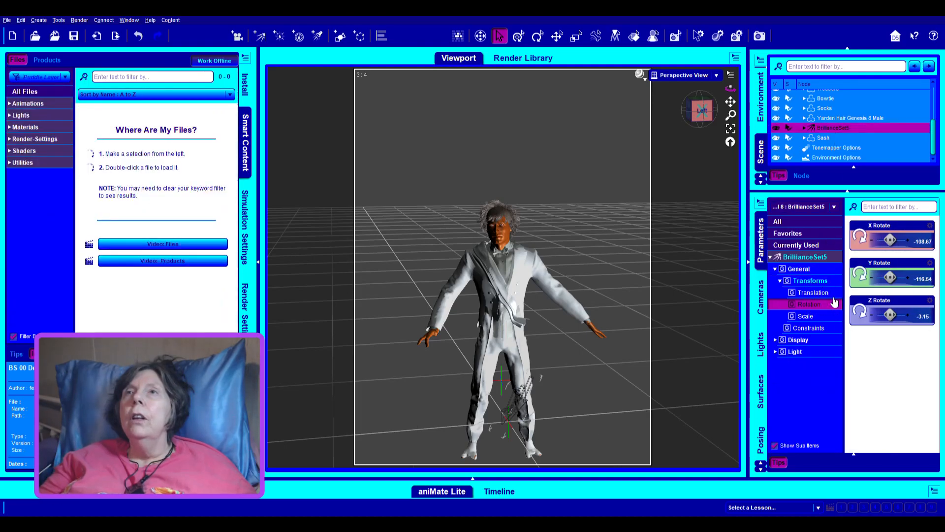
{"action": "left_click_drag", "start_coordinate": [890, 240], "coordinate": [896, 240]}
{"action": "left_click_drag", "start_coordinate": [890, 277], "coordinate": [881, 277]}
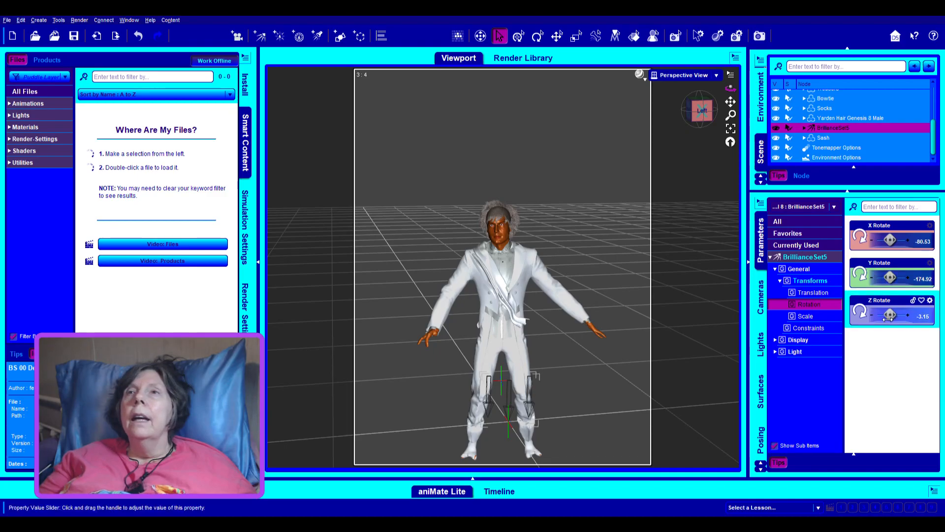
{"action": "left_click_drag", "start_coordinate": [890, 315], "coordinate": [897, 315]}
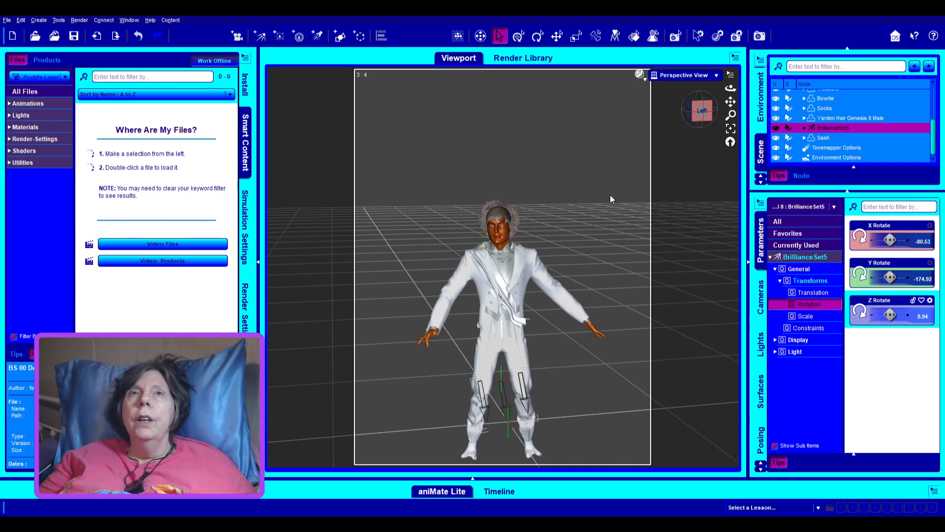
Frame the whole figure from the front and examine the pose, outfit and lighting
{"action": "scroll", "coordinate": [610, 226], "scroll_direction": "down", "scroll_amount": 2}
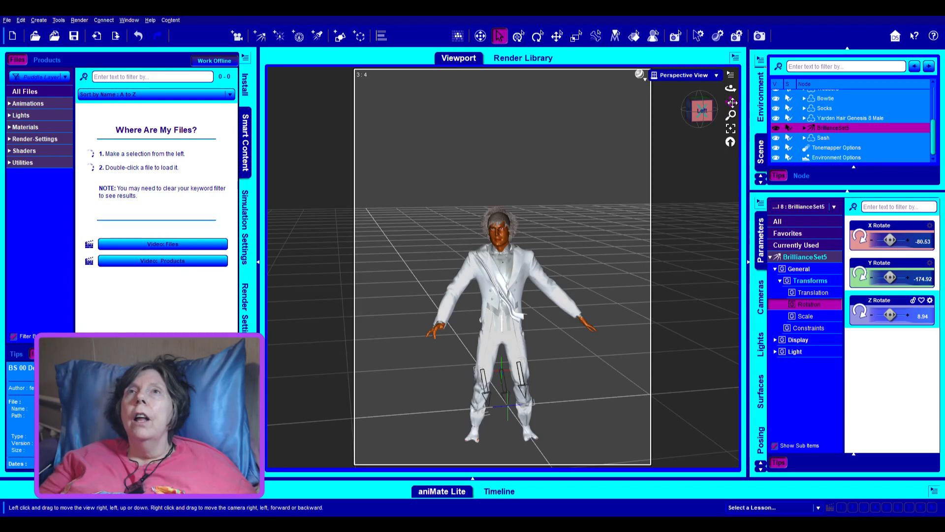
{"action": "left_click_drag", "start_coordinate": [732, 102], "coordinate": [650, 327]}
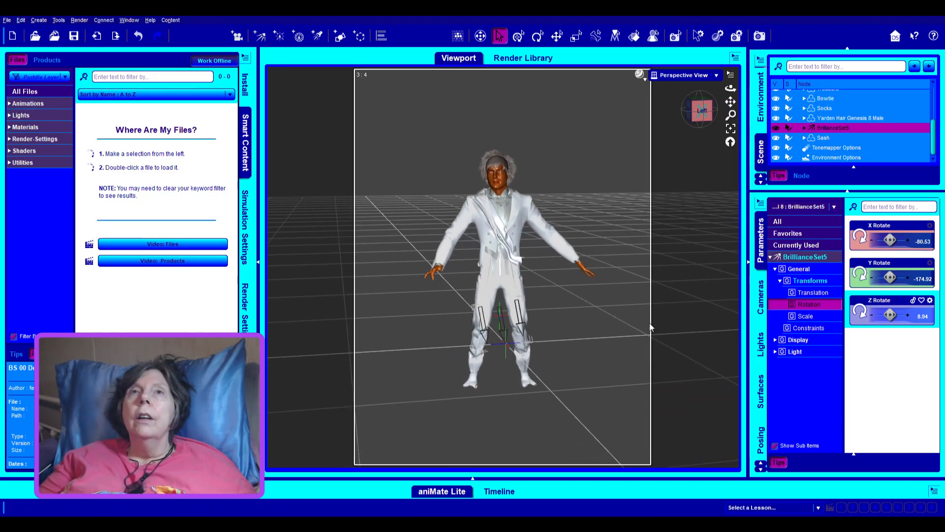
{"action": "scroll", "coordinate": [626, 329], "scroll_direction": "up", "scroll_amount": 3}
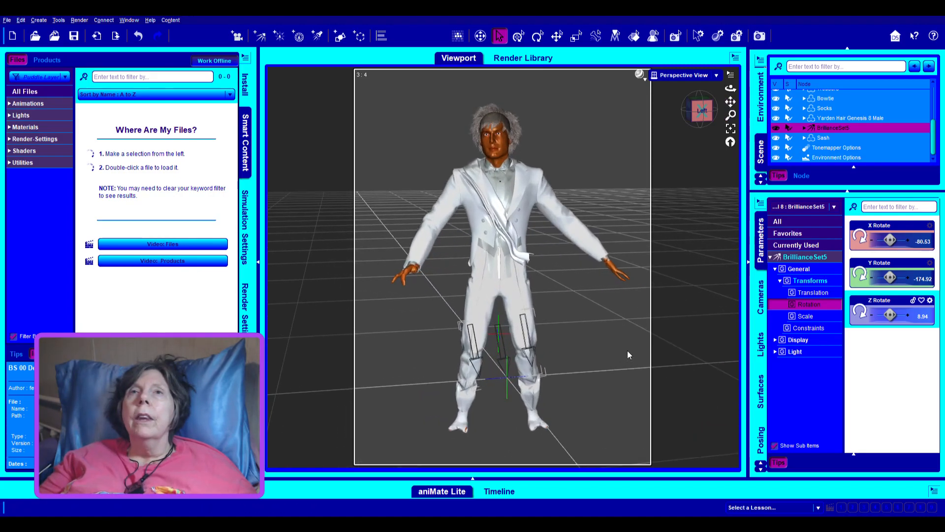
{"action": "scroll", "coordinate": [627, 350], "scroll_direction": "up", "scroll_amount": 2}
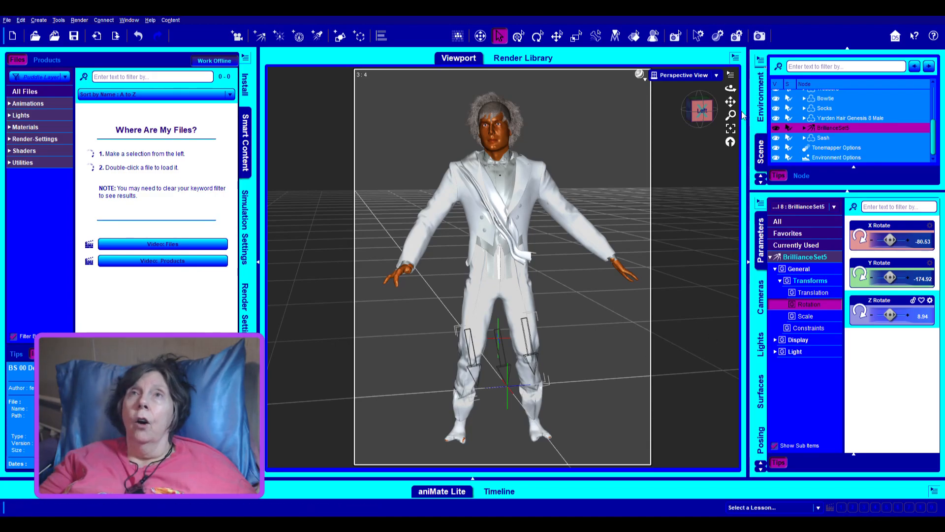
{"action": "mouse_move", "coordinate": [730, 88]}
{"action": "left_mouse_down"}
{"action": "mouse_move", "coordinate": [722, 88]}
{"action": "mouse_move", "coordinate": [725, 100]}
{"action": "left_mouse_up"}
{"action": "scroll", "coordinate": [598, 348], "scroll_direction": "up", "scroll_amount": 1}
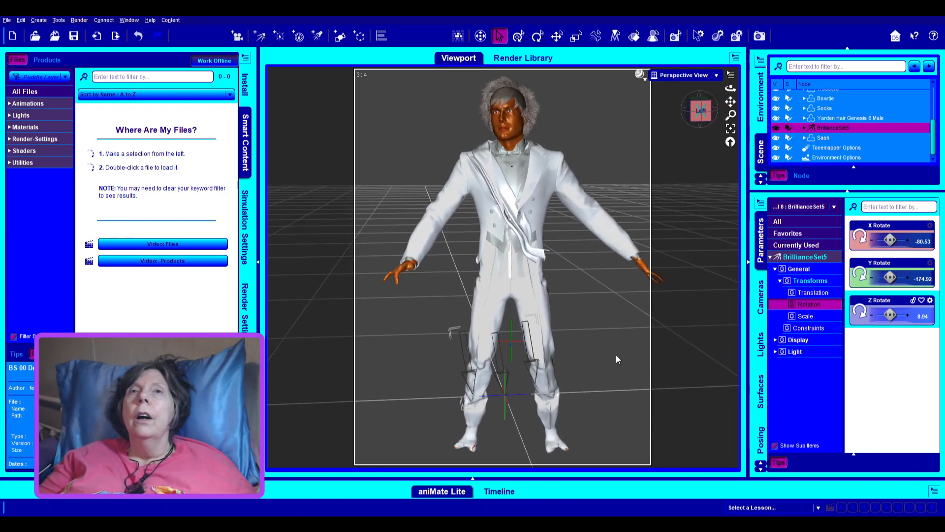
{"action": "scroll", "coordinate": [617, 354], "scroll_direction": "down", "scroll_amount": 1}
{"action": "left_click_drag", "start_coordinate": [730, 100], "coordinate": [727, 101]}
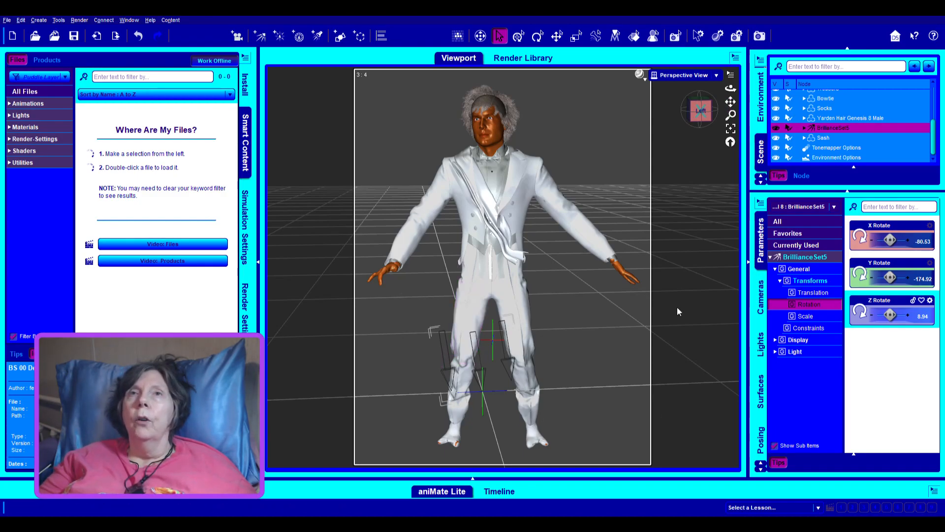
Set Michael 8's Right Hand rotation to a Twist of -10.00 and a Bend of -13.90
{"action": "left_click", "coordinate": [381, 273]}
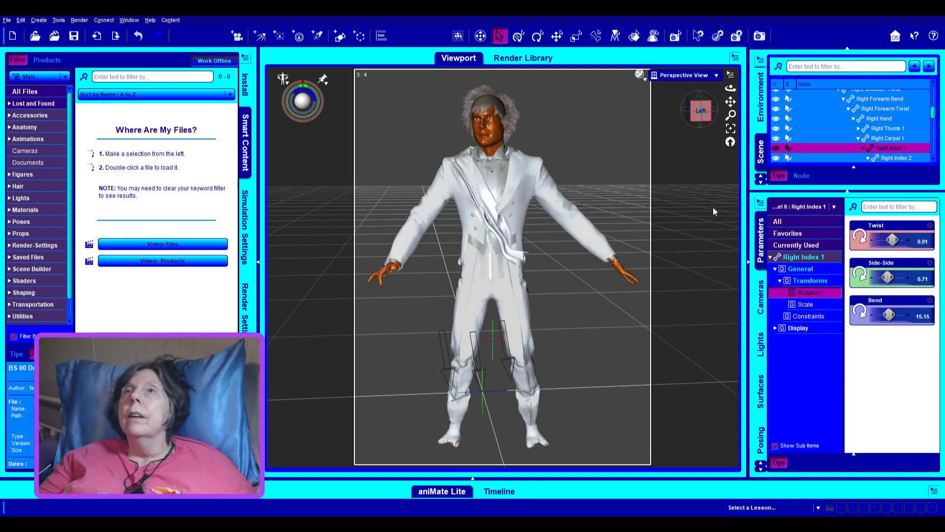
{"action": "left_click", "coordinate": [881, 119]}
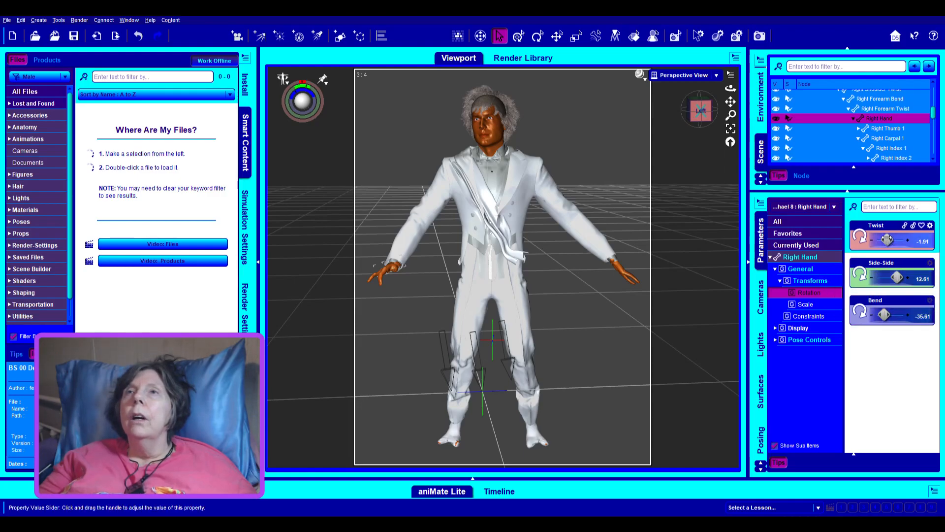
{"action": "left_click_drag", "start_coordinate": [887, 240], "coordinate": [874, 239]}
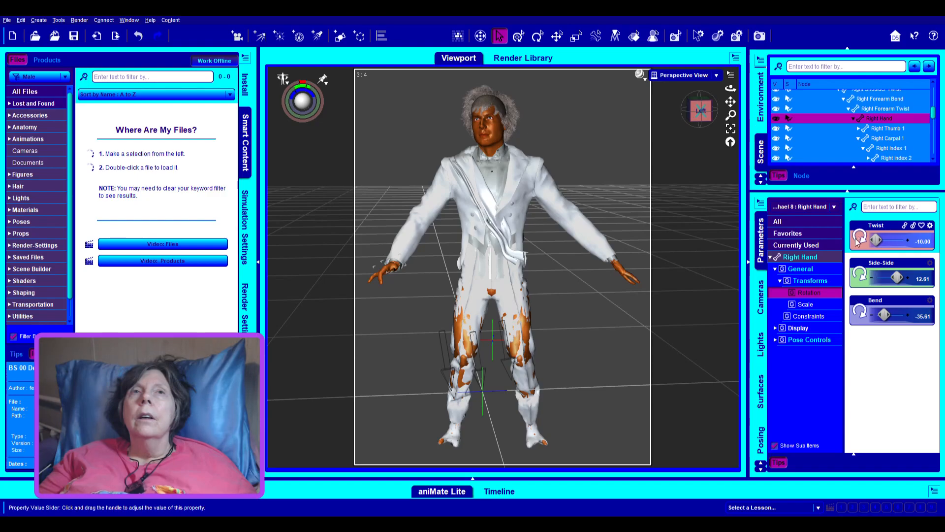
{"action": "left_click_drag", "start_coordinate": [885, 315], "coordinate": [888, 314]}
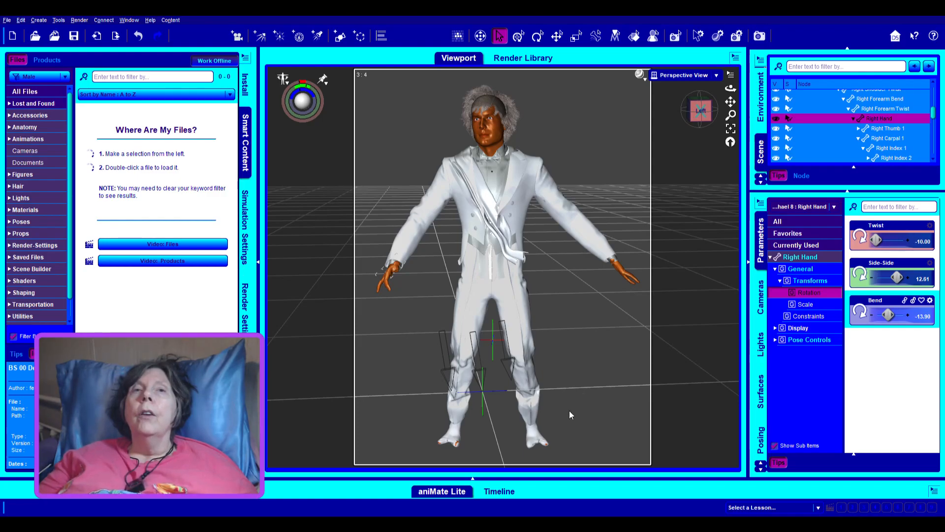
Look through Michael 8's bones and clothing items in the scene hierarchy to locate the leg bones
{"action": "scroll", "coordinate": [570, 416], "scroll_direction": "down", "scroll_amount": 2}
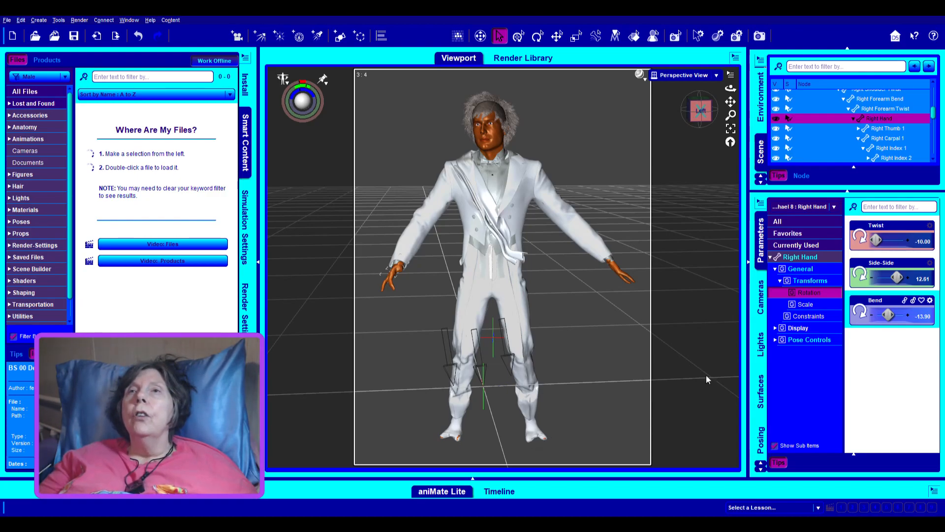
{"action": "scroll", "coordinate": [920, 134], "scroll_direction": "down", "scroll_amount": 1}
{"action": "scroll", "coordinate": [919, 134], "scroll_direction": "down", "scroll_amount": 5}
{"action": "scroll", "coordinate": [918, 132], "scroll_direction": "down", "scroll_amount": 2}
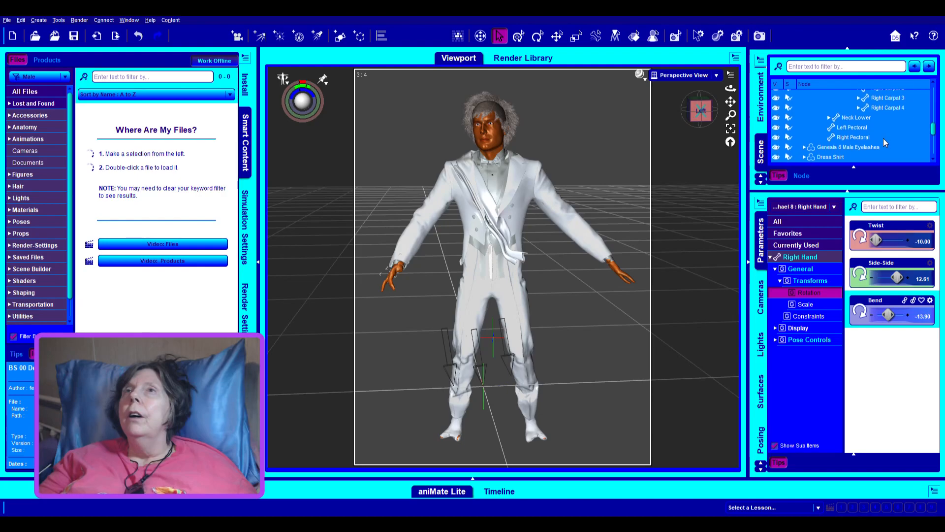
{"action": "scroll", "coordinate": [880, 132], "scroll_direction": "up", "scroll_amount": 6}
{"action": "scroll", "coordinate": [889, 132], "scroll_direction": "up", "scroll_amount": 6}
{"action": "scroll", "coordinate": [871, 136], "scroll_direction": "up", "scroll_amount": 1}
{"action": "scroll", "coordinate": [858, 116], "scroll_direction": "down", "scroll_amount": 6}
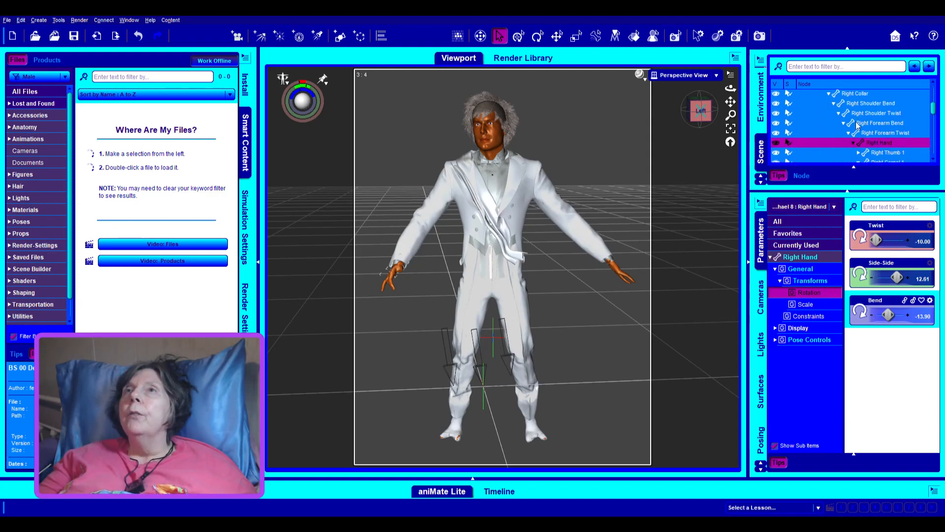
{"action": "scroll", "coordinate": [879, 118], "scroll_direction": "down", "scroll_amount": 5}
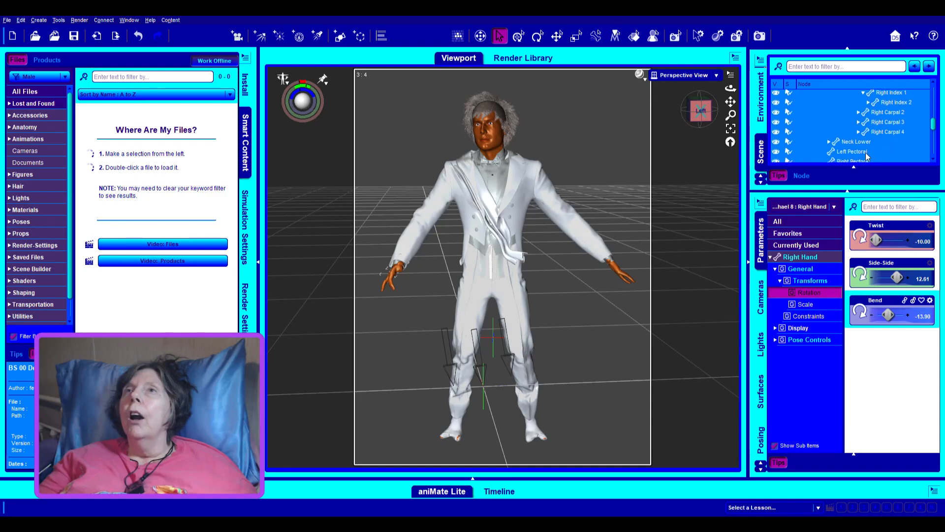
{"action": "scroll", "coordinate": [884, 152], "scroll_direction": "down", "scroll_amount": 3}
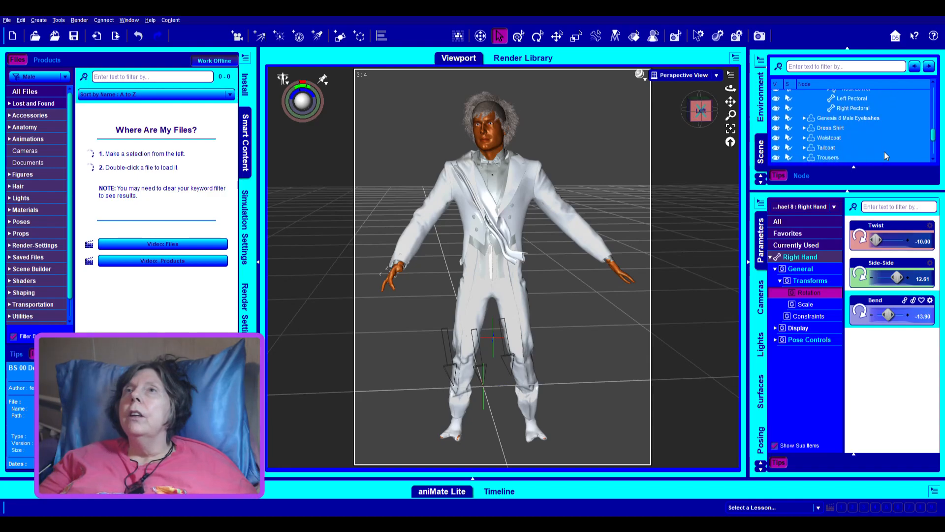
{"action": "scroll", "coordinate": [884, 151], "scroll_direction": "up", "scroll_amount": 8}
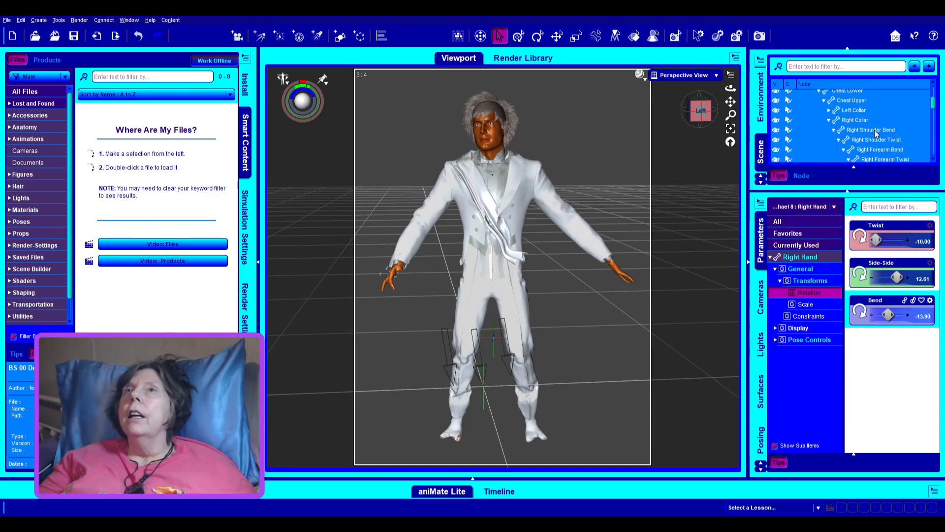
{"action": "scroll", "coordinate": [879, 109], "scroll_direction": "up", "scroll_amount": 3}
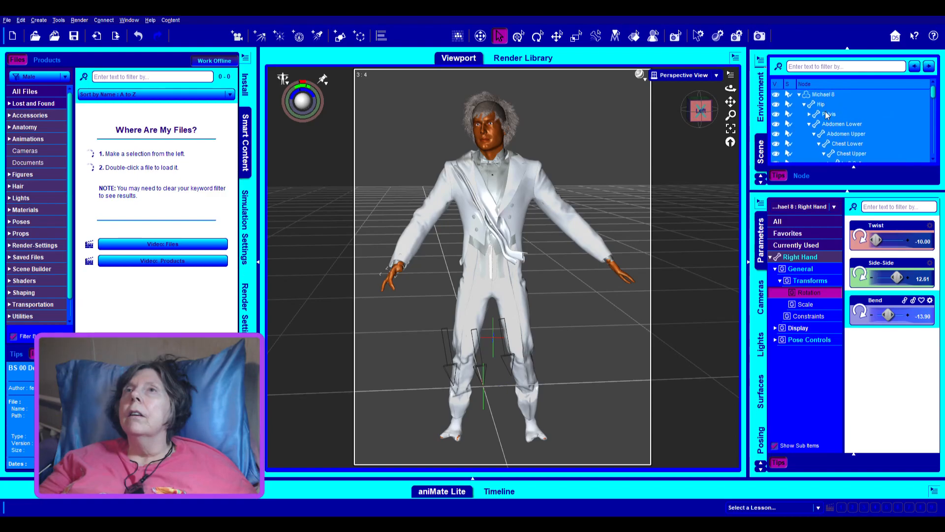
Expand Michael 8's Pelvis down through the left thigh and shin bones and select the Left Foot
{"action": "left_click", "coordinate": [809, 114]}
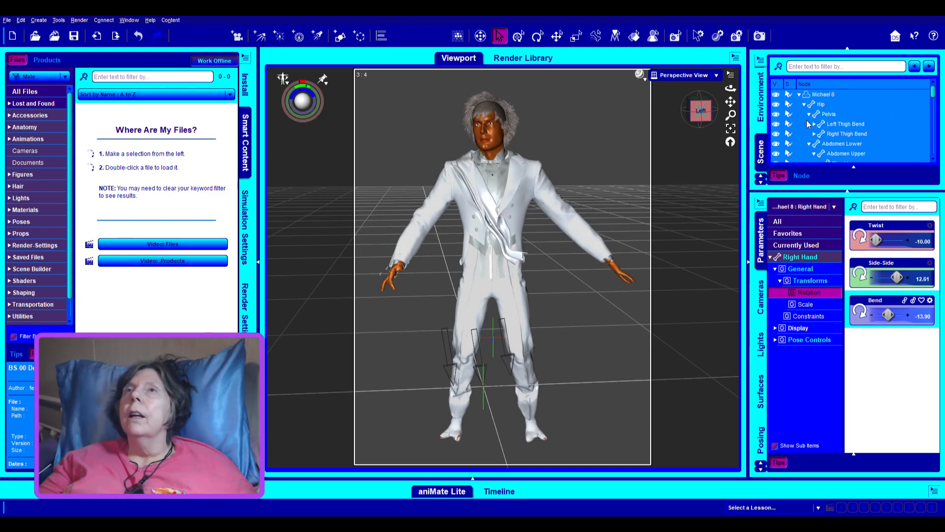
{"action": "left_click", "coordinate": [814, 124]}
{"action": "left_click", "coordinate": [819, 133]}
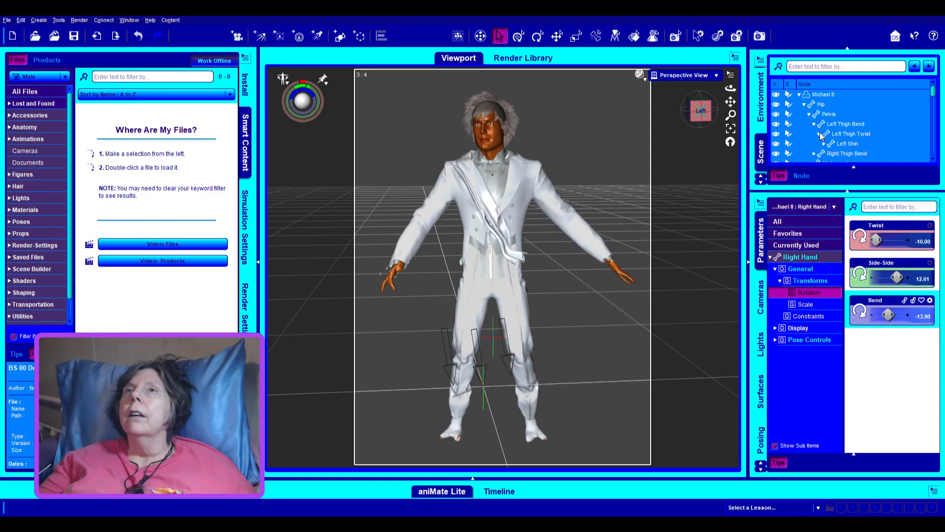
{"action": "left_click", "coordinate": [824, 143]}
{"action": "scroll", "coordinate": [884, 143], "scroll_direction": "down", "scroll_amount": 3}
{"action": "scroll", "coordinate": [879, 101], "scroll_direction": "up", "scroll_amount": 1}
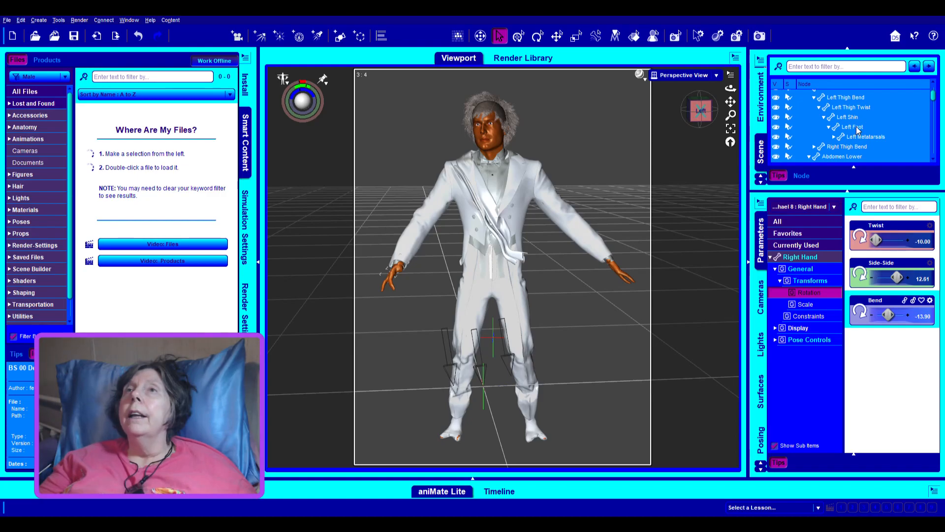
{"action": "left_click", "coordinate": [854, 127]}
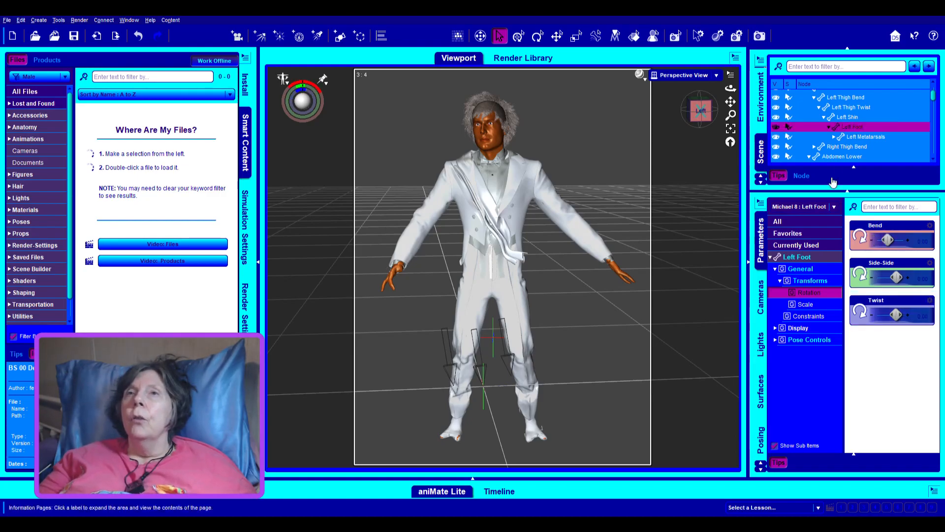
Open Michael 8's surface settings, expand the Surfaces group and select the Legs surface
{"action": "left_click", "coordinate": [761, 407]}
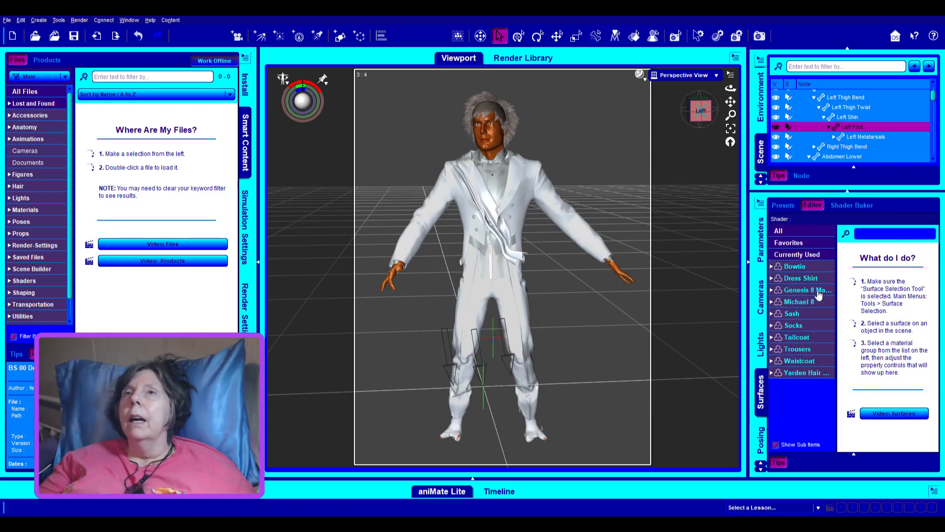
{"action": "left_click", "coordinate": [779, 305]}
{"action": "left_click", "coordinate": [772, 302]}
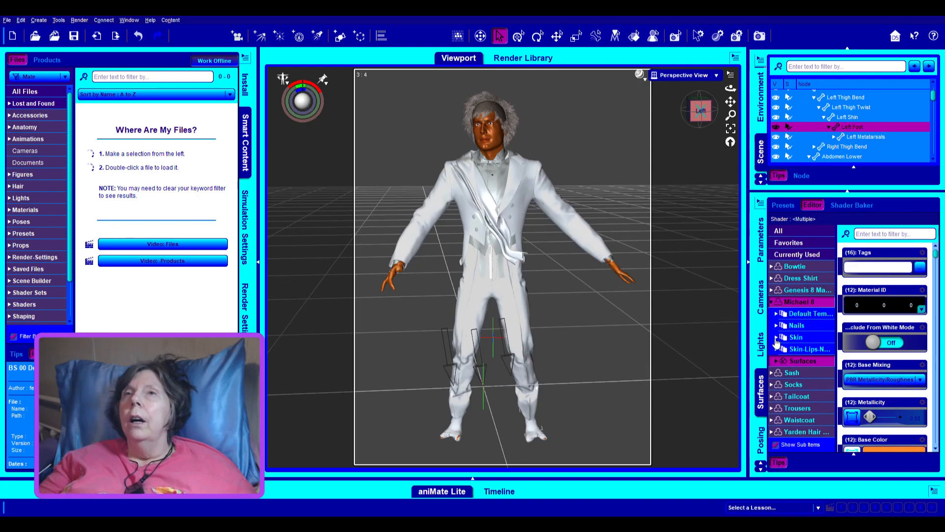
{"action": "left_click", "coordinate": [777, 364]}
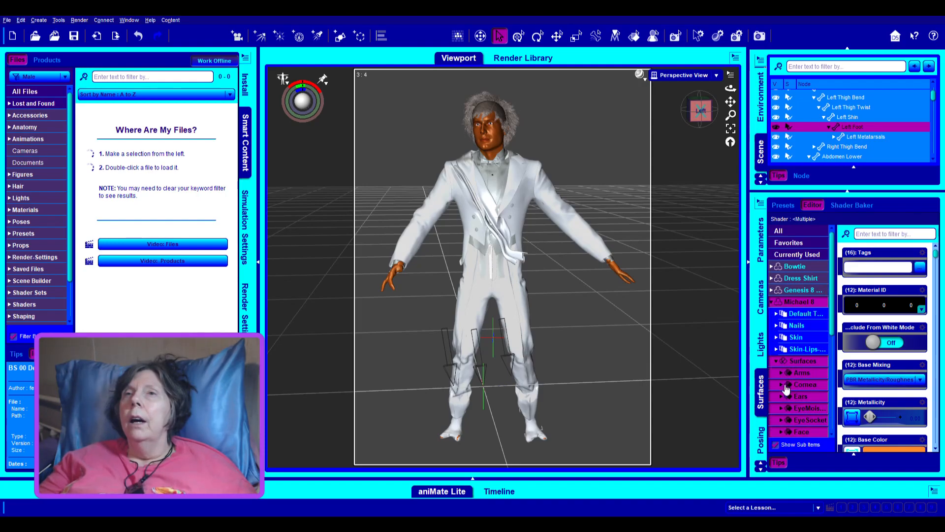
{"action": "scroll", "coordinate": [807, 398], "scroll_direction": "down", "scroll_amount": 4}
{"action": "scroll", "coordinate": [807, 397], "scroll_direction": "down", "scroll_amount": 3}
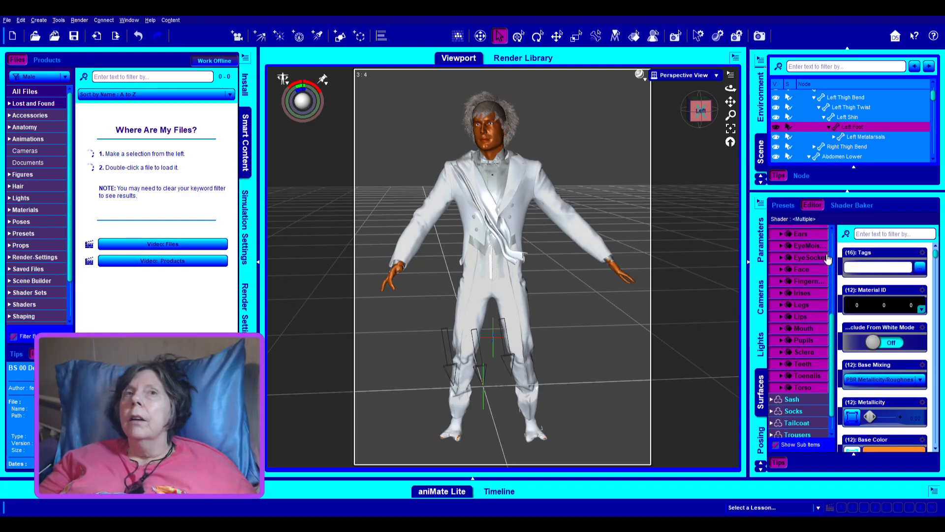
{"action": "left_click", "coordinate": [801, 305]}
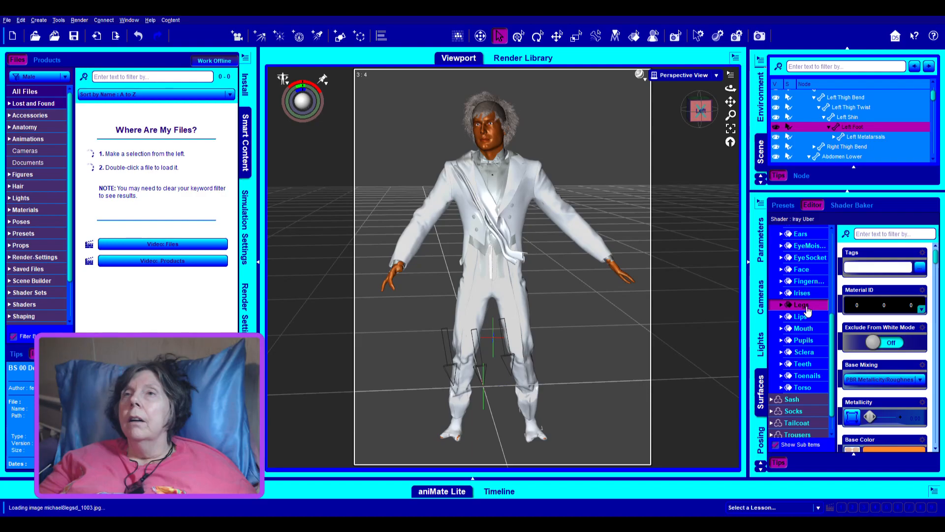
Lower the Legs surface's Cutout Opacity, under Geometry, to its minimum to hide the skin under the socks
{"action": "left_click", "coordinate": [781, 306]}
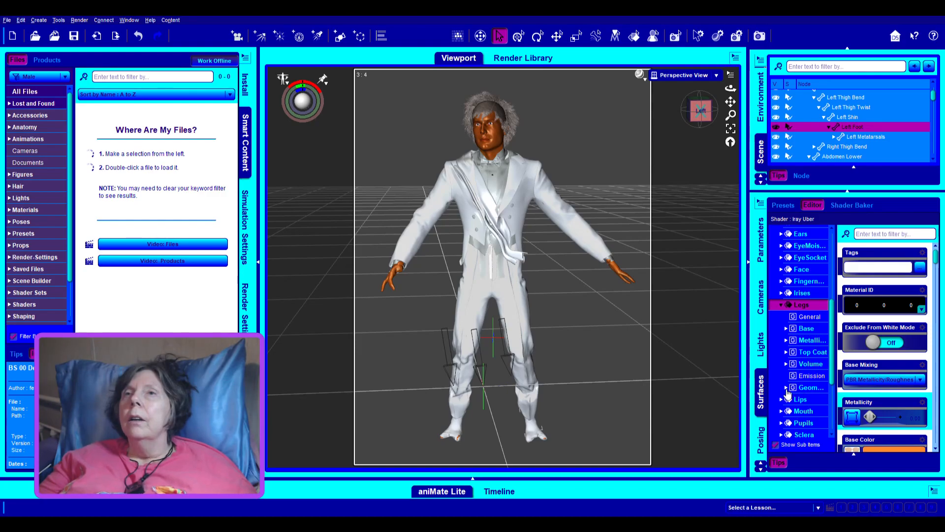
{"action": "left_click", "coordinate": [786, 387]}
{"action": "scroll", "coordinate": [815, 398], "scroll_direction": "down", "scroll_amount": 3}
{"action": "scroll", "coordinate": [816, 399], "scroll_direction": "down", "scroll_amount": 1}
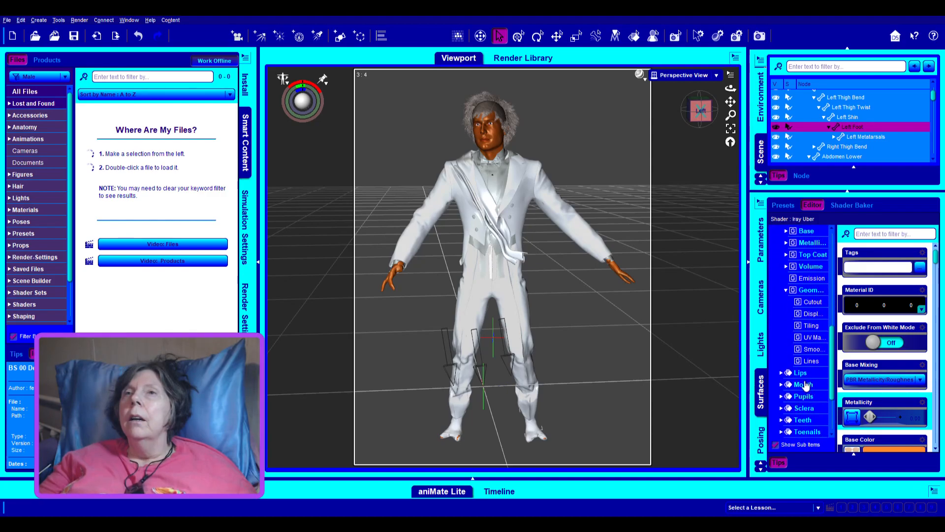
{"action": "left_click", "coordinate": [812, 303]}
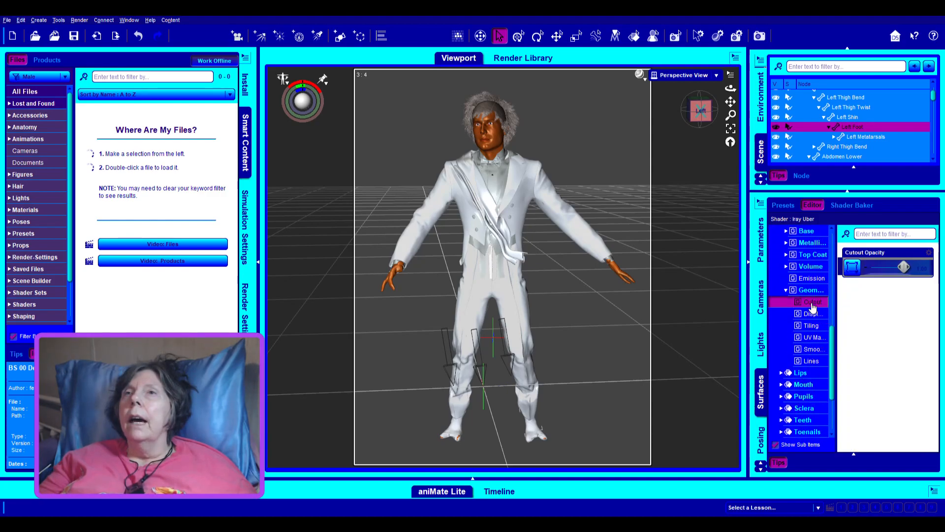
{"action": "left_click_drag", "start_coordinate": [905, 268], "coordinate": [871, 267]}
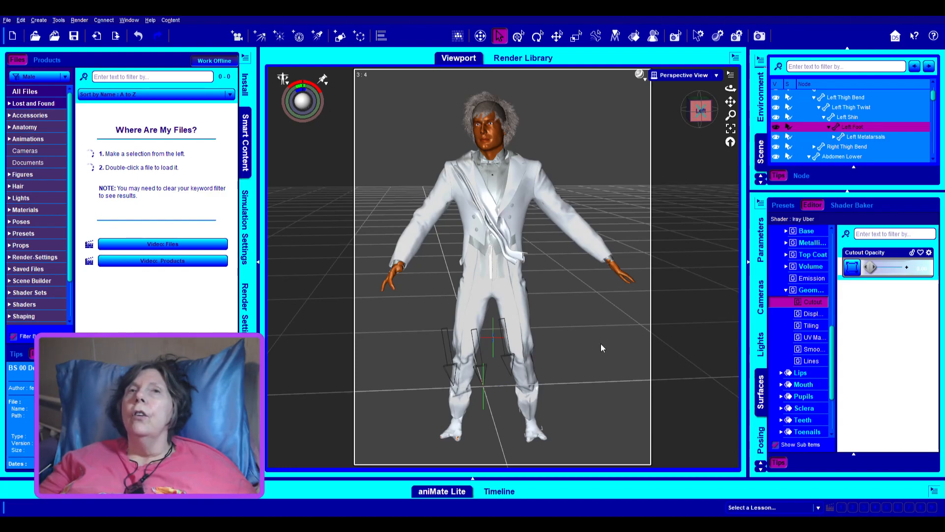
Select the figure's right toes and set the Cutout Opacity of Michael 8's Toenails surface to 0.00
{"action": "left_click", "coordinate": [452, 432]}
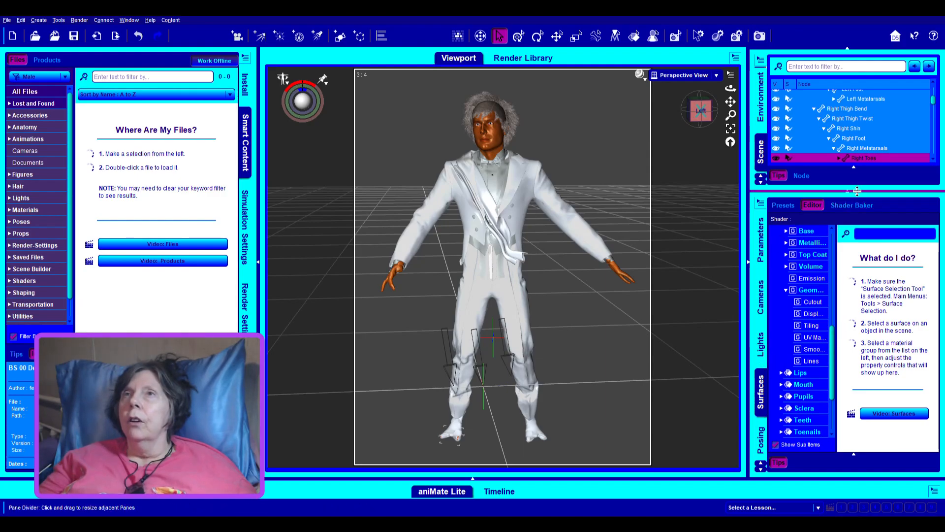
{"action": "scroll", "coordinate": [840, 140], "scroll_direction": "down", "scroll_amount": 3}
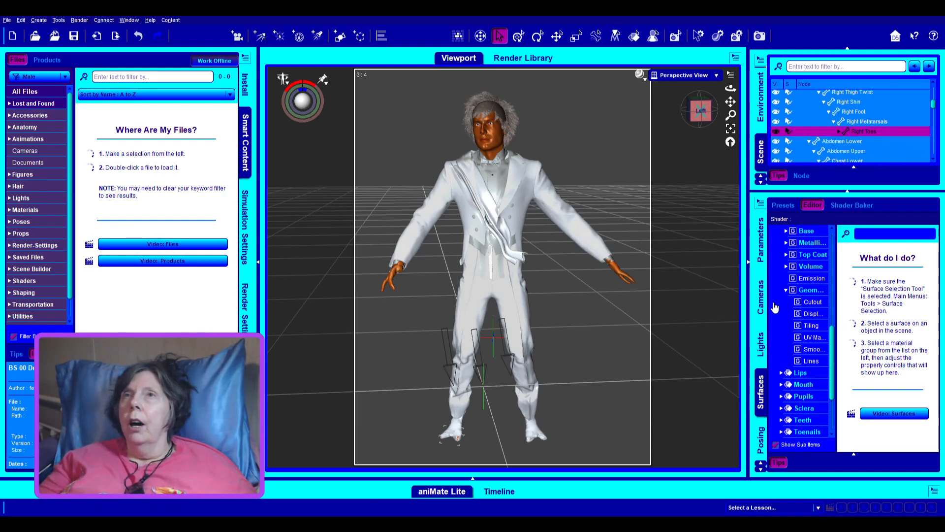
{"action": "scroll", "coordinate": [776, 307], "scroll_direction": "up", "scroll_amount": 3}
{"action": "scroll", "coordinate": [771, 340], "scroll_direction": "down", "scroll_amount": 5}
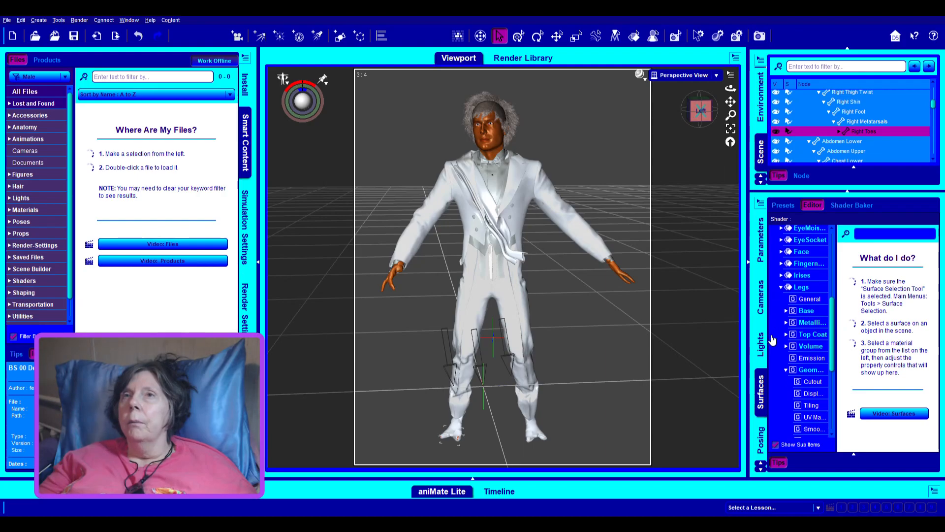
{"action": "scroll", "coordinate": [771, 340], "scroll_direction": "down", "scroll_amount": 2}
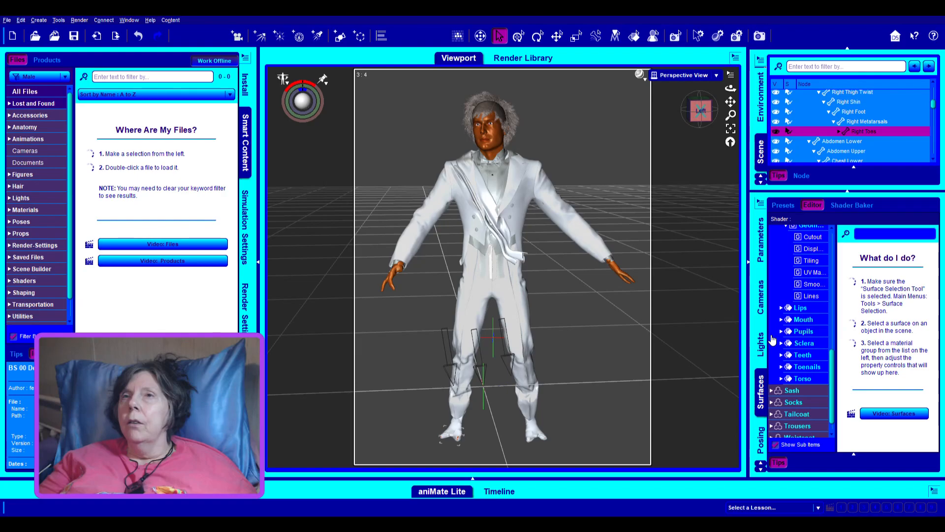
{"action": "left_click", "coordinate": [781, 367]}
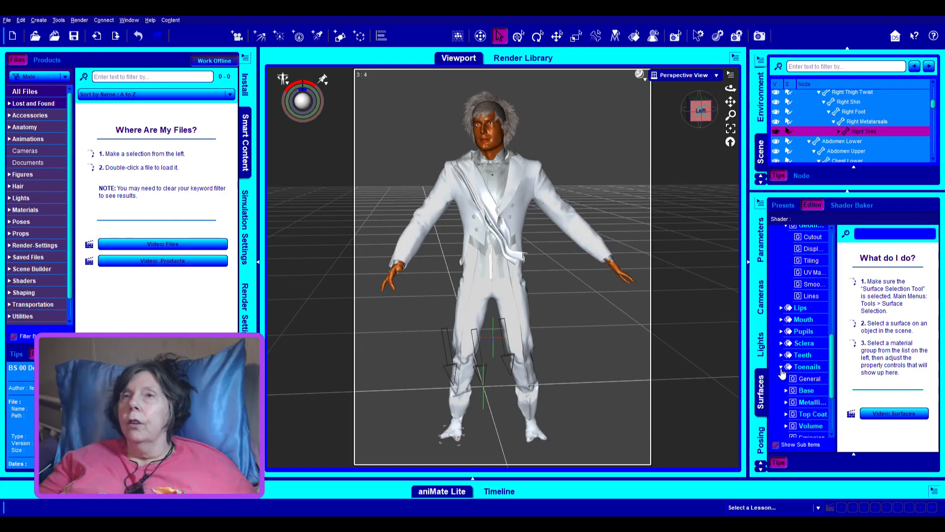
{"action": "scroll", "coordinate": [785, 375], "scroll_direction": "down", "scroll_amount": 3}
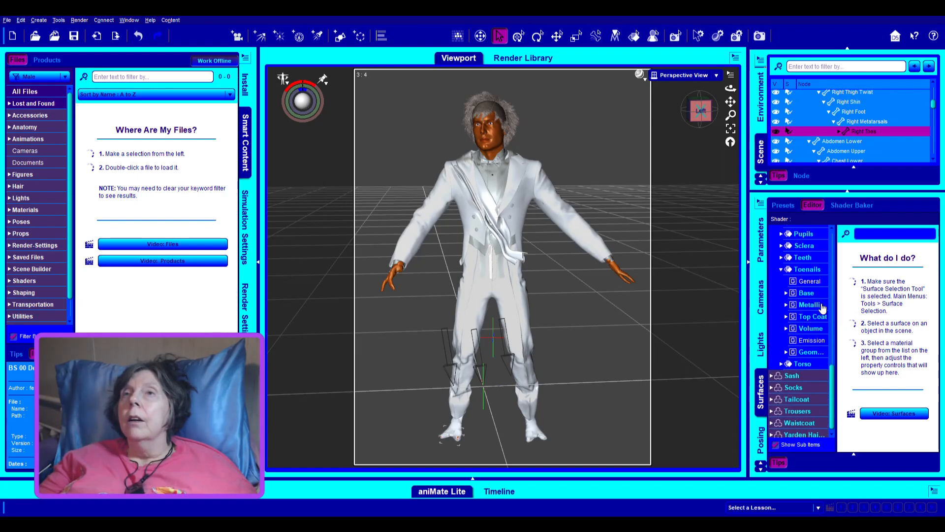
{"action": "left_click", "coordinate": [787, 352]}
{"action": "scroll", "coordinate": [790, 362], "scroll_direction": "down", "scroll_amount": 1}
{"action": "left_click", "coordinate": [813, 331]}
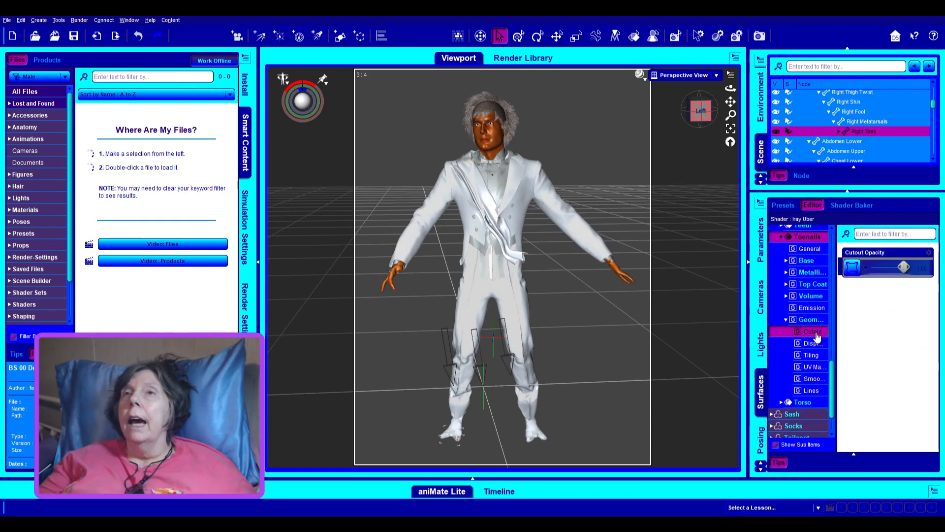
{"action": "left_click_drag", "start_coordinate": [897, 274], "coordinate": [869, 274]}
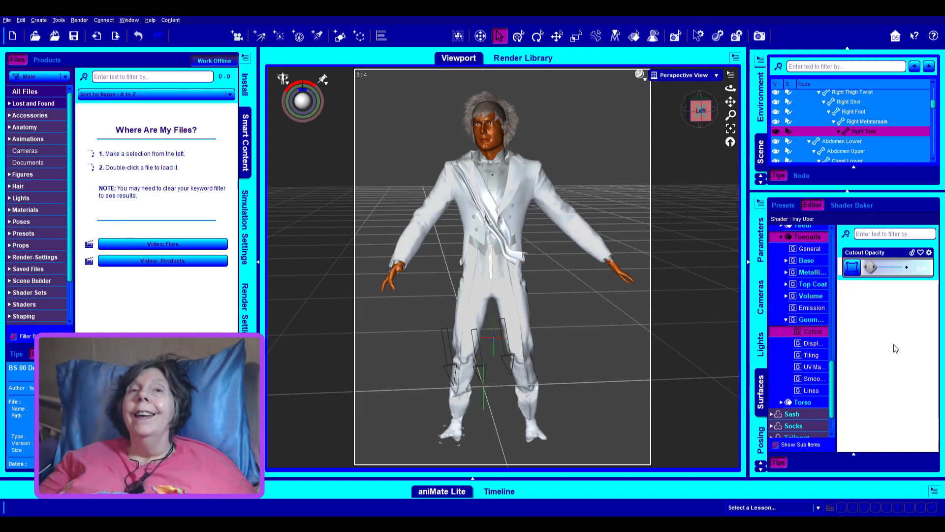
Frame the right toes up close and examine the sock and foot from a slightly rotated angle
{"action": "left_click", "coordinate": [732, 132]}
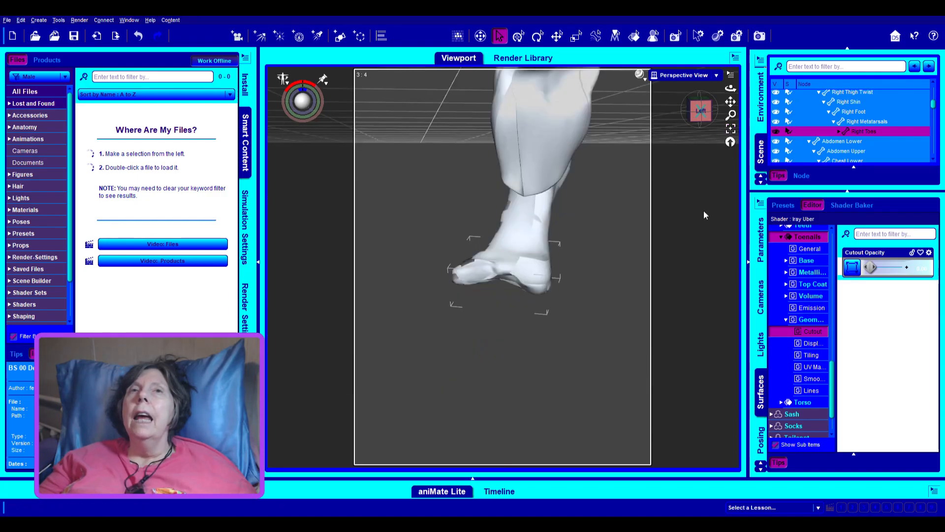
{"action": "scroll", "coordinate": [617, 342], "scroll_direction": "up", "scroll_amount": 2}
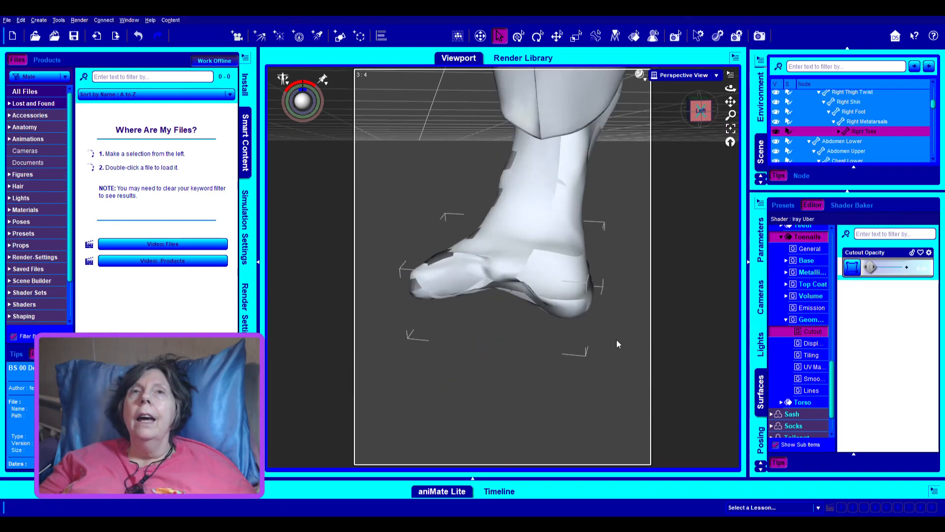
{"action": "left_click_drag", "start_coordinate": [731, 89], "coordinate": [668, 113]}
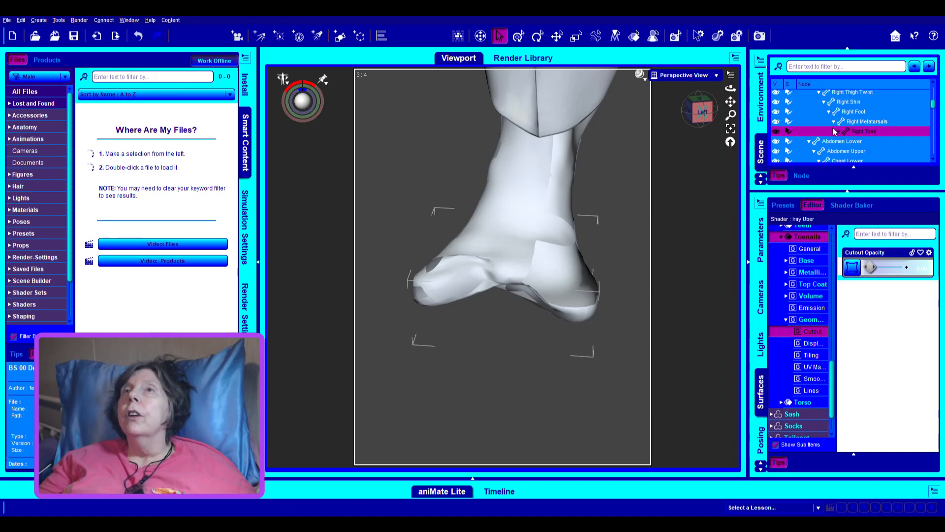
Select the Left Foot bone, frame it and examine the left sock and foot up close
{"action": "scroll", "coordinate": [849, 118], "scroll_direction": "up", "scroll_amount": 3}
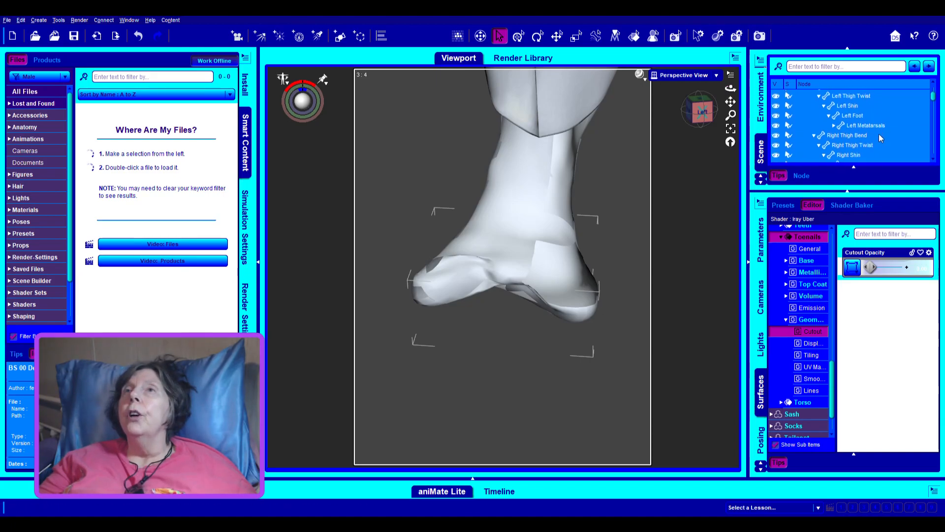
{"action": "left_click", "coordinate": [847, 117]}
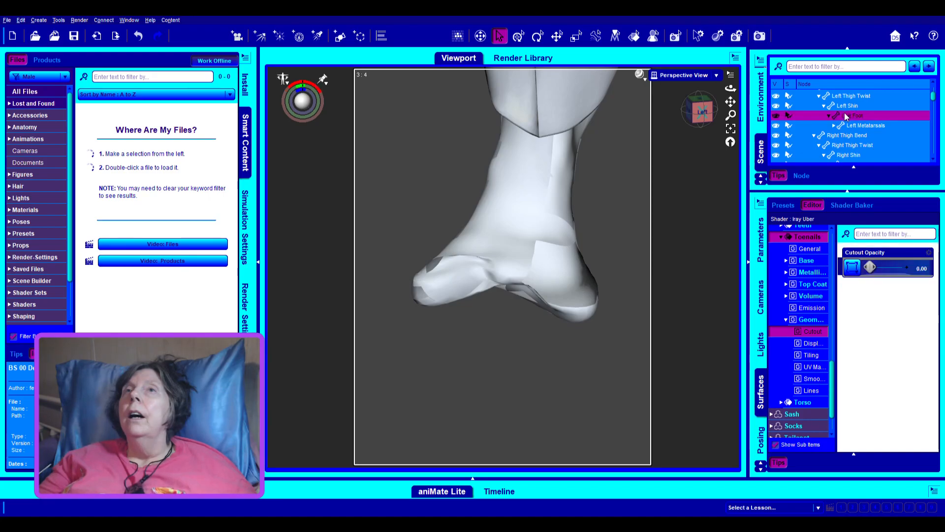
{"action": "left_click", "coordinate": [731, 140]}
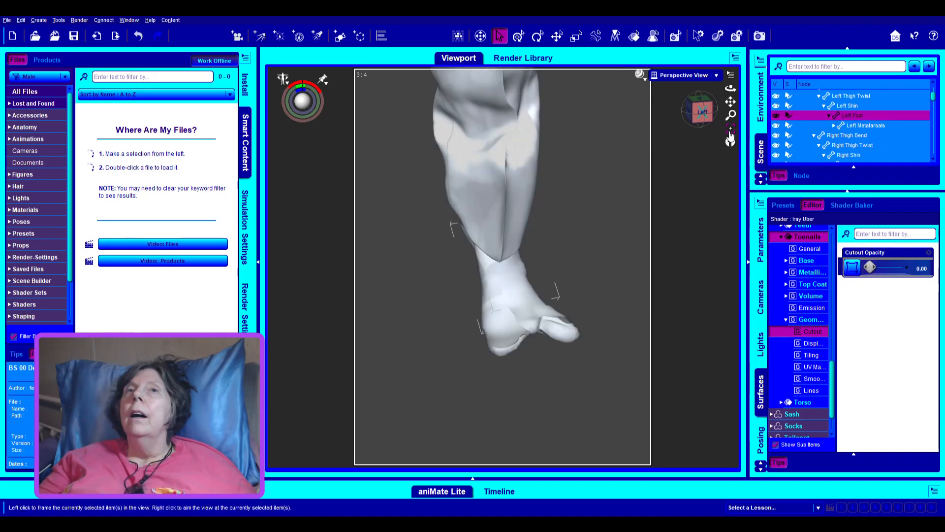
{"action": "scroll", "coordinate": [602, 270], "scroll_direction": "up", "scroll_amount": 3}
{"action": "scroll", "coordinate": [603, 270], "scroll_direction": "up", "scroll_amount": 2}
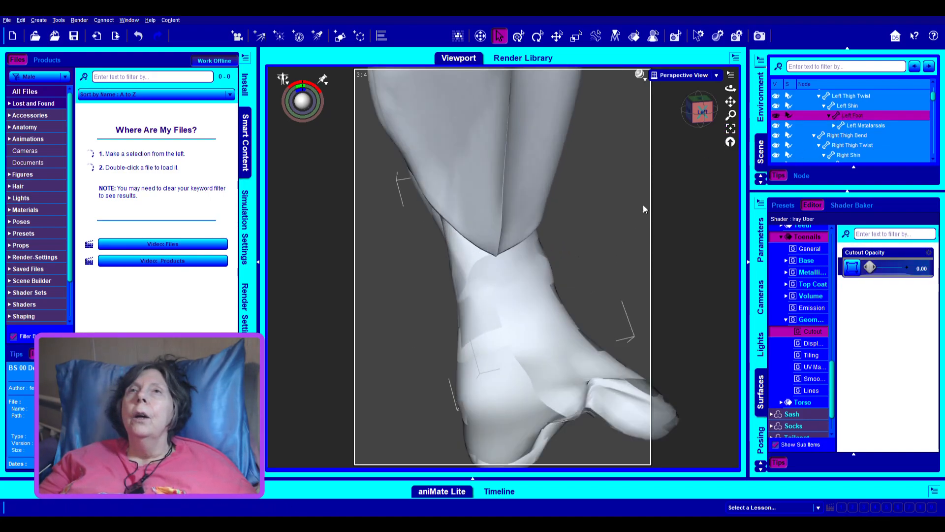
Examine the left foot, then the whole dressed figure and its hands from the front and the side
{"action": "mouse_move", "coordinate": [730, 89]}
{"action": "left_mouse_down"}
{"action": "mouse_move", "coordinate": [699, 88]}
{"action": "mouse_move", "coordinate": [731, 89]}
{"action": "left_mouse_up"}
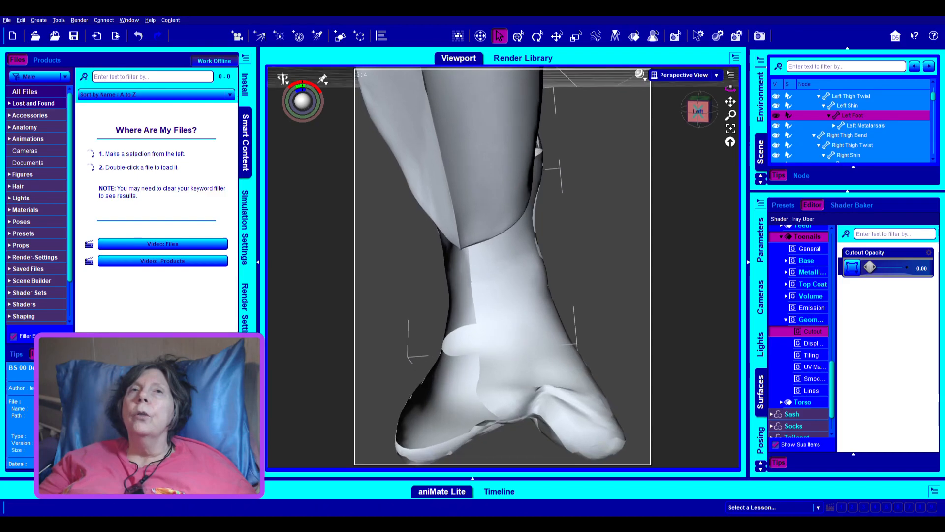
{"action": "scroll", "coordinate": [540, 261], "scroll_direction": "down", "scroll_amount": 4}
{"action": "scroll", "coordinate": [585, 256], "scroll_direction": "down", "scroll_amount": 5}
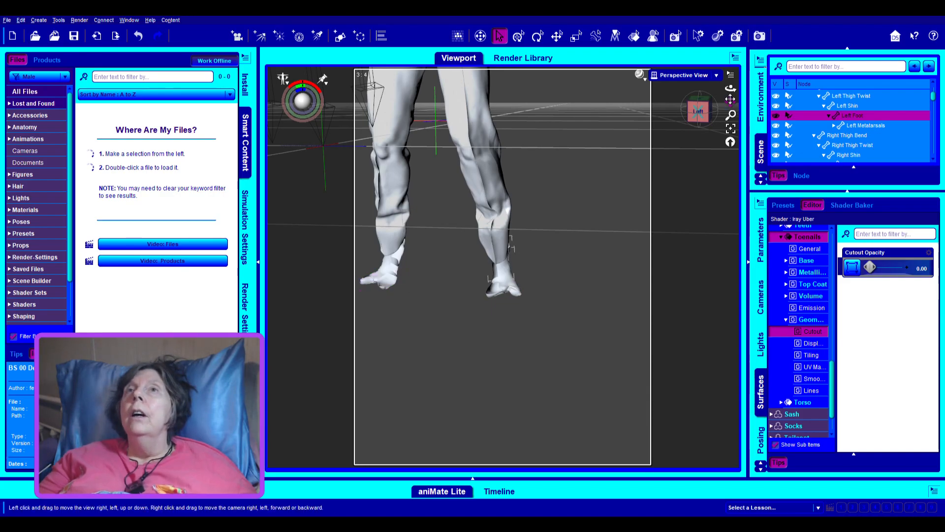
{"action": "left_click_drag", "start_coordinate": [730, 89], "coordinate": [731, 117]}
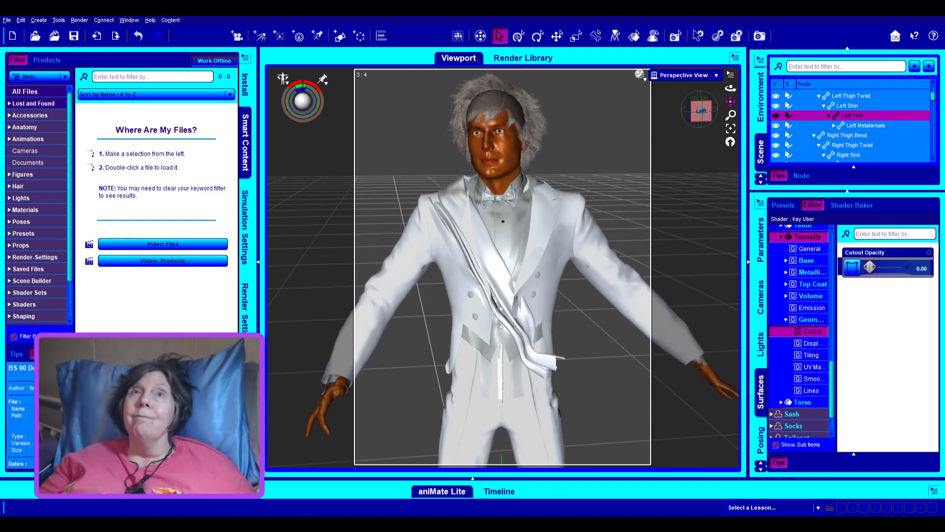
{"action": "left_click_drag", "start_coordinate": [731, 102], "coordinate": [801, 63]}
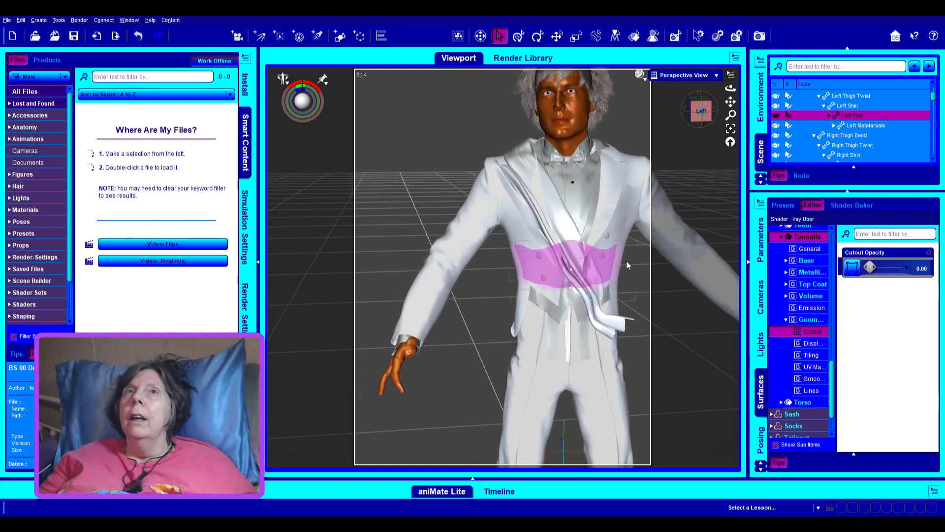
{"action": "mouse_move", "coordinate": [731, 88]}
{"action": "left_mouse_down"}
{"action": "mouse_move", "coordinate": [704, 90]}
{"action": "mouse_move", "coordinate": [739, 85]}
{"action": "mouse_move", "coordinate": [730, 88]}
{"action": "left_mouse_up"}
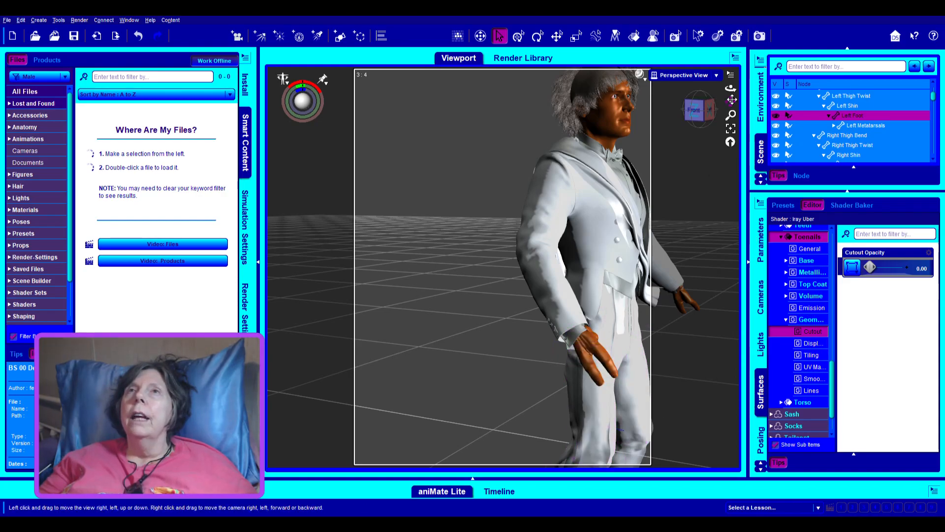
{"action": "mouse_move", "coordinate": [731, 88]}
{"action": "left_mouse_down"}
{"action": "mouse_move", "coordinate": [706, 88]}
{"action": "mouse_move", "coordinate": [729, 83]}
{"action": "left_mouse_up"}
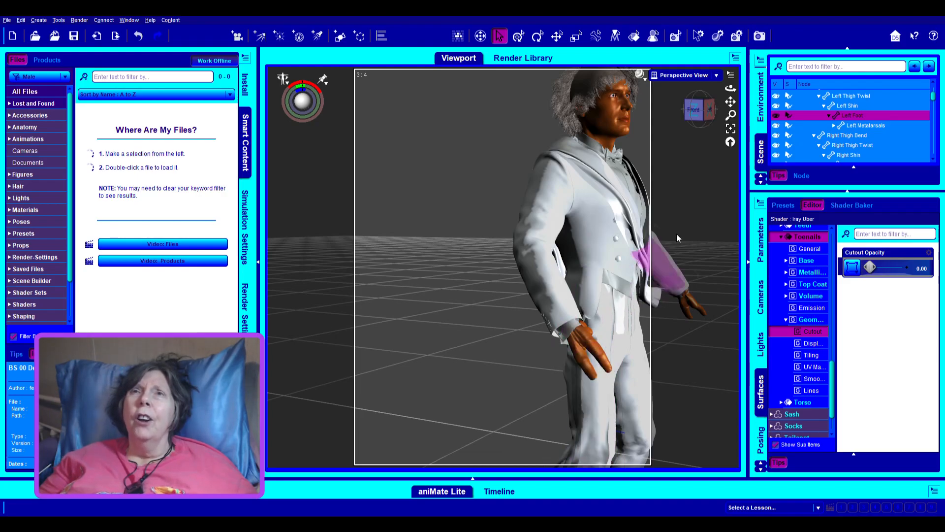
{"action": "left_click_drag", "start_coordinate": [730, 87], "coordinate": [646, 58]}
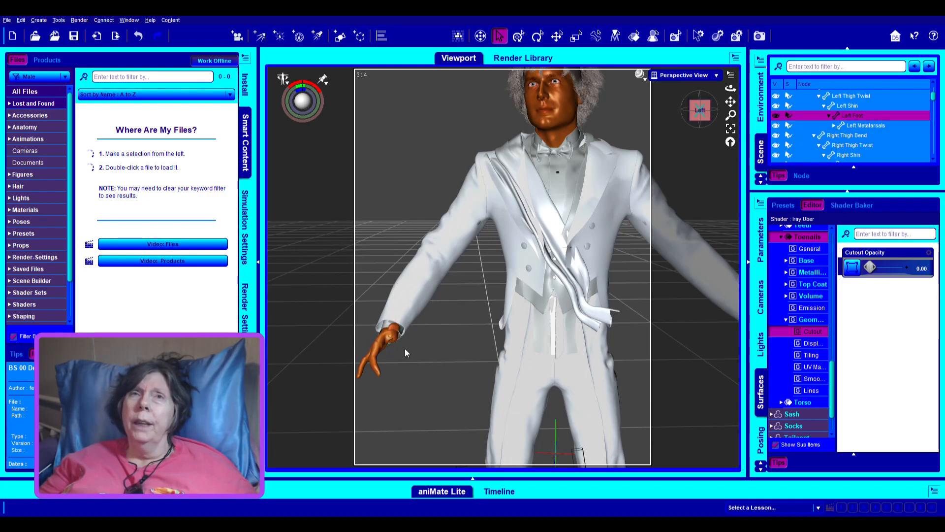
{"action": "mouse_move", "coordinate": [732, 88]}
{"action": "left_mouse_down"}
{"action": "mouse_move", "coordinate": [767, 85]}
{"action": "mouse_move", "coordinate": [762, 95]}
{"action": "mouse_move", "coordinate": [777, 98]}
{"action": "mouse_move", "coordinate": [731, 87]}
{"action": "left_mouse_up"}
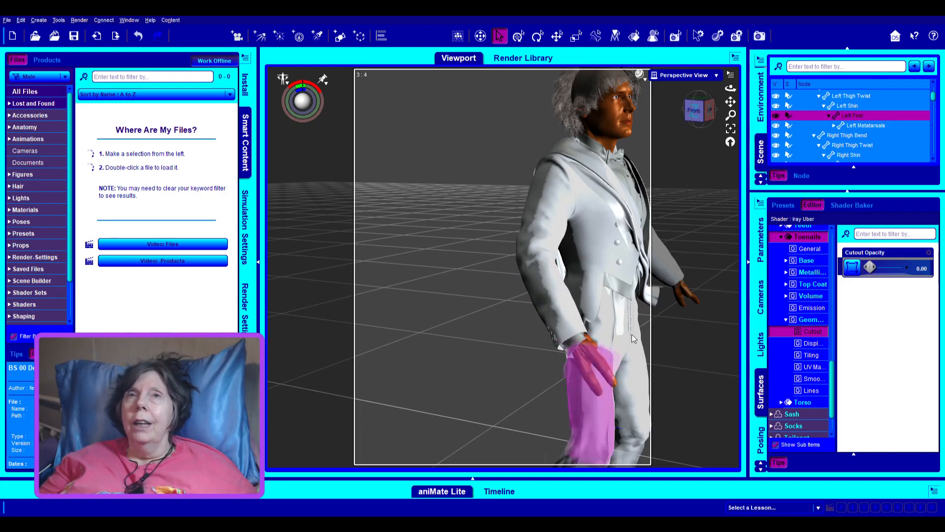
{"action": "mouse_move", "coordinate": [734, 90]}
{"action": "left_mouse_down"}
{"action": "mouse_move", "coordinate": [725, 89]}
{"action": "mouse_move", "coordinate": [737, 91]}
{"action": "left_mouse_up"}
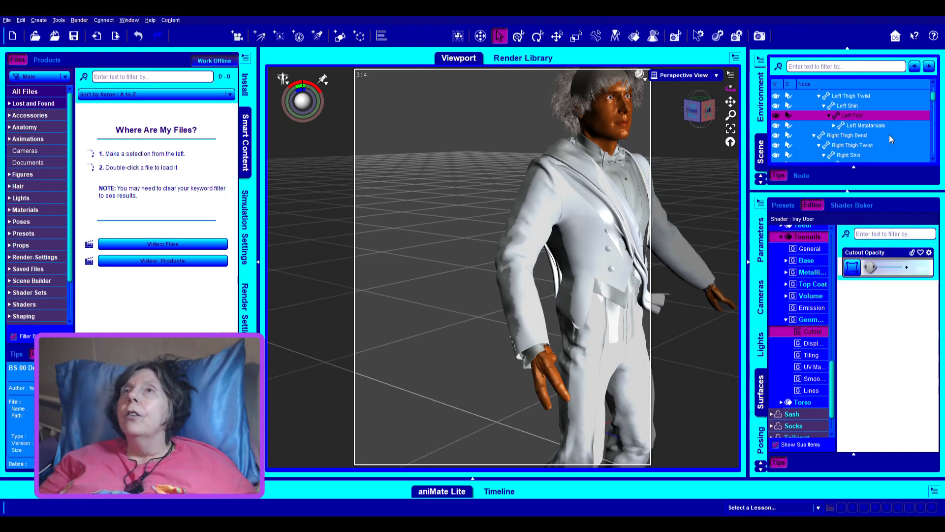
Select Michael 8's Right Index 2 bone and set its Bend rotation to -6.05
{"action": "scroll", "coordinate": [874, 132], "scroll_direction": "up", "scroll_amount": 2}
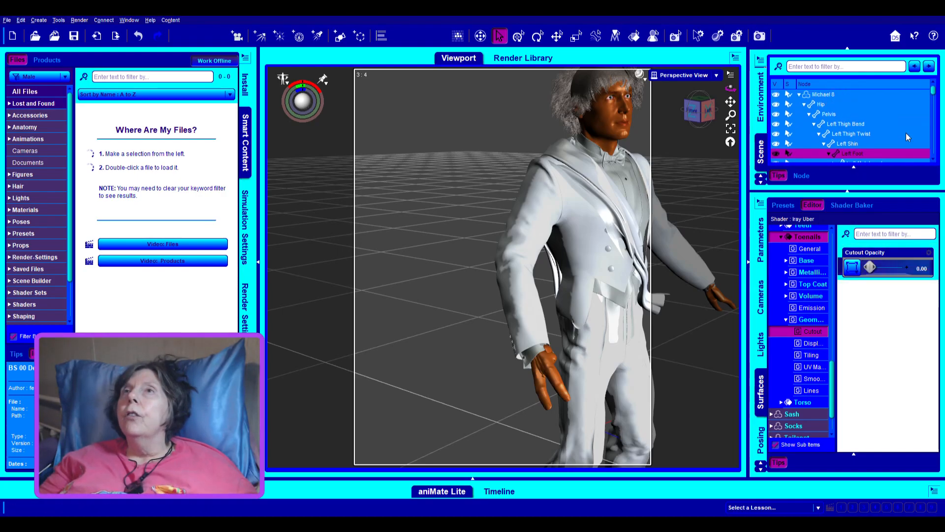
{"action": "left_click", "coordinate": [805, 105]}
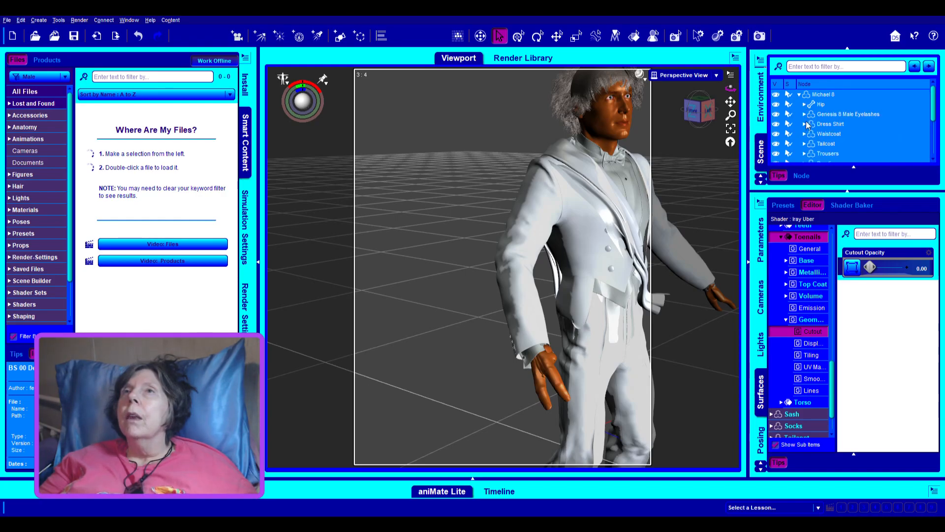
{"action": "left_click", "coordinate": [805, 105]}
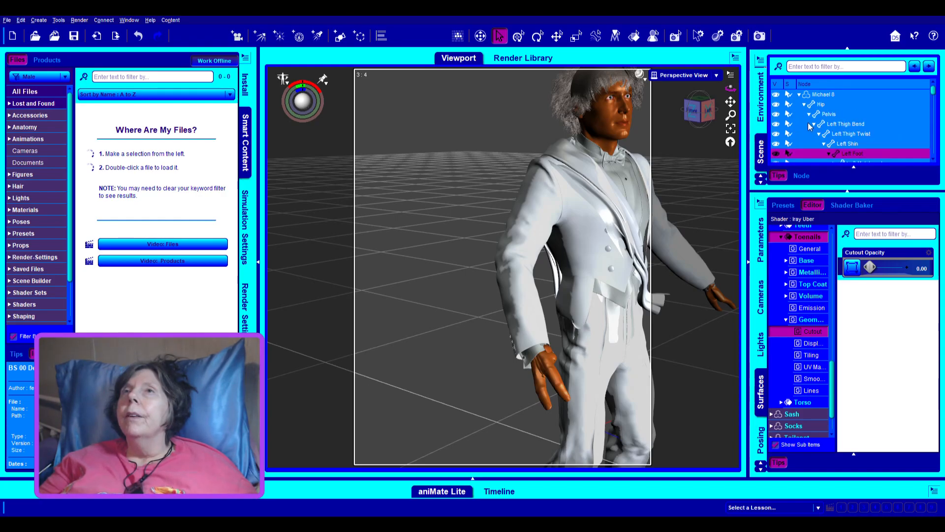
{"action": "left_click", "coordinate": [808, 115]}
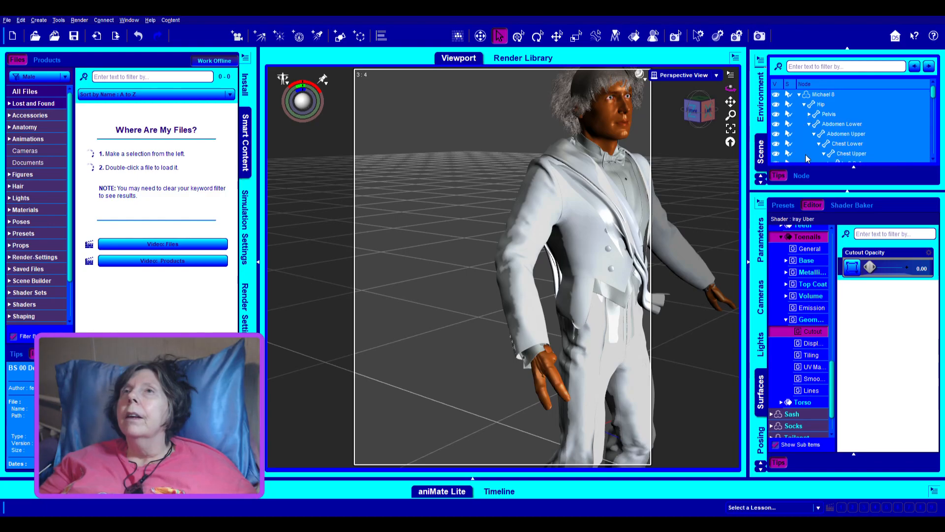
{"action": "scroll", "coordinate": [865, 144], "scroll_direction": "down", "scroll_amount": 5}
{"action": "scroll", "coordinate": [874, 142], "scroll_direction": "down", "scroll_amount": 5}
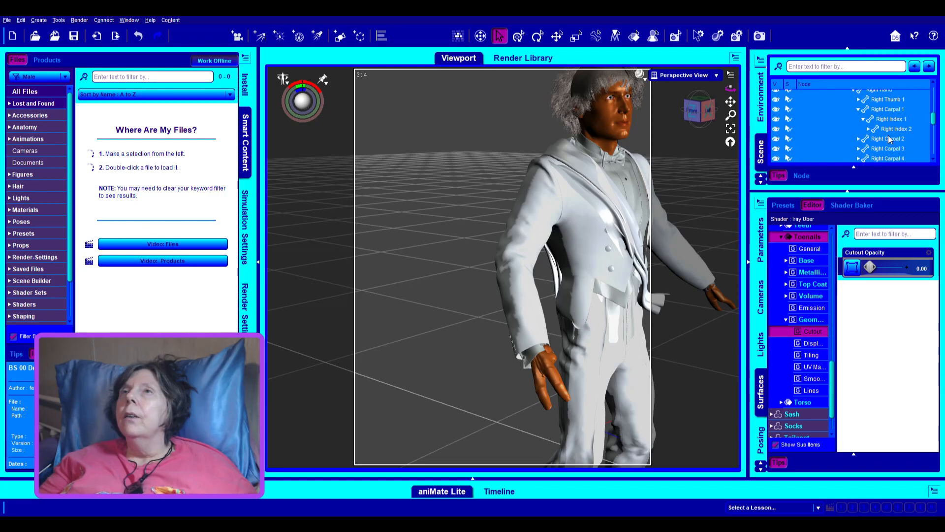
{"action": "left_click", "coordinate": [892, 129]}
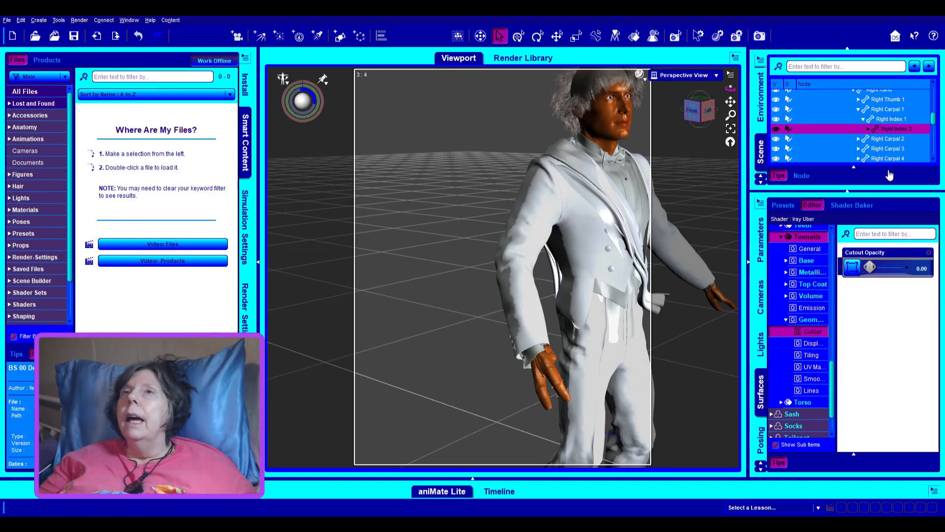
{"action": "left_click", "coordinate": [763, 246]}
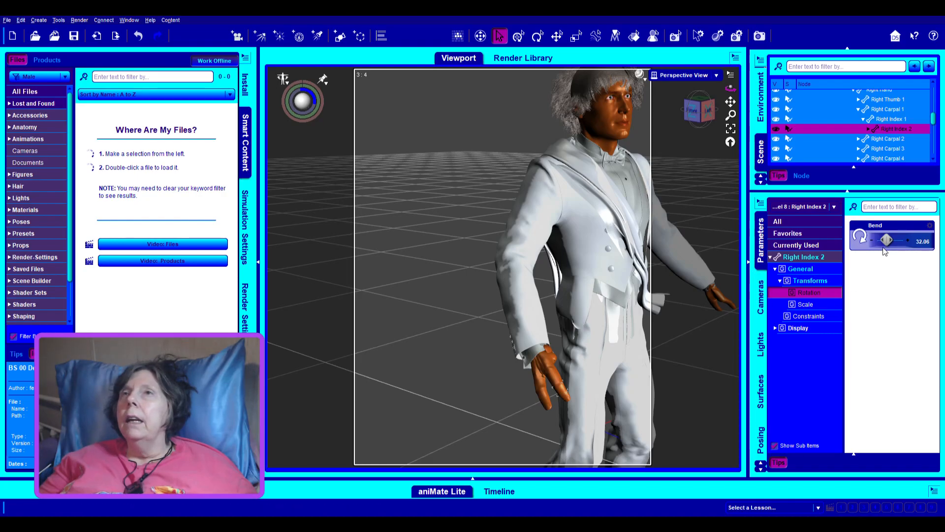
{"action": "left_click_drag", "start_coordinate": [887, 239], "coordinate": [877, 240]}
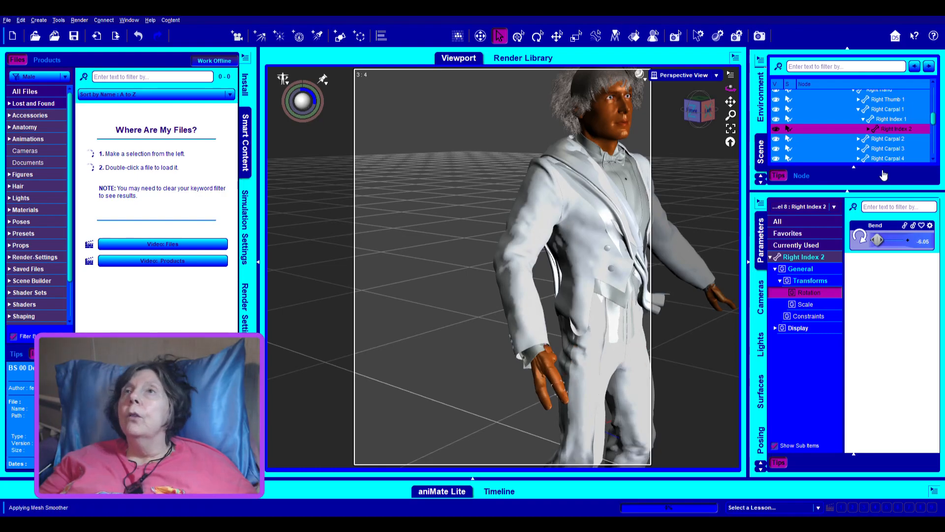
Set the Bend rotation of the Right Index 1 bone to 6.95 and check the hand from the front
{"action": "left_click", "coordinate": [885, 120]}
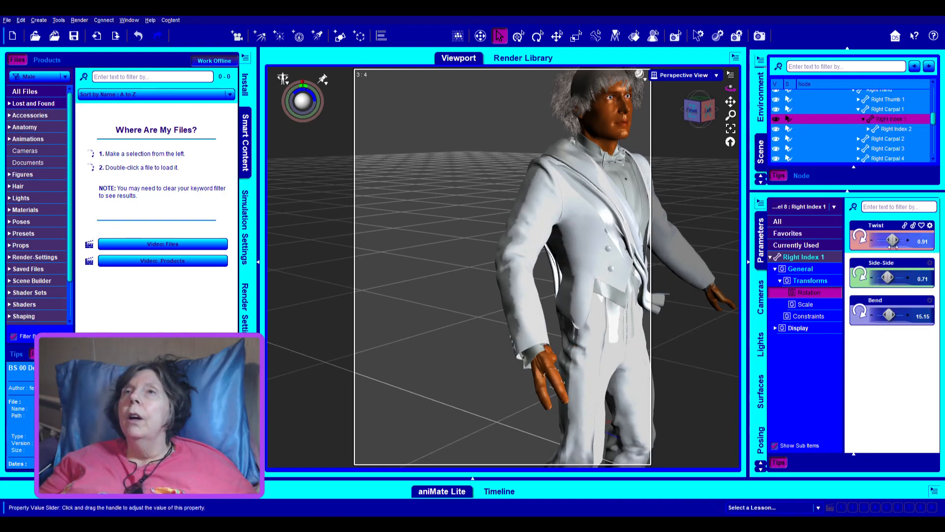
{"action": "left_click_drag", "start_coordinate": [889, 315], "coordinate": [887, 315]}
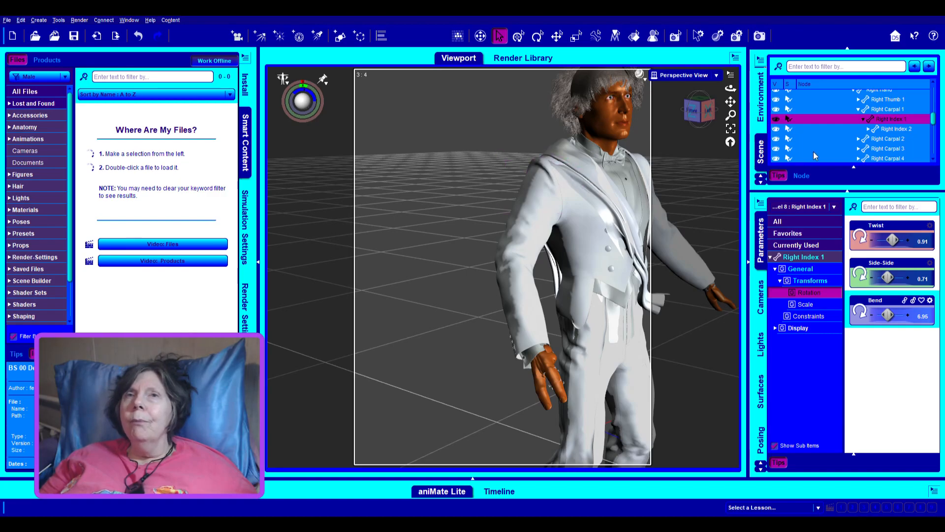
{"action": "left_click_drag", "start_coordinate": [729, 89], "coordinate": [709, 99]}
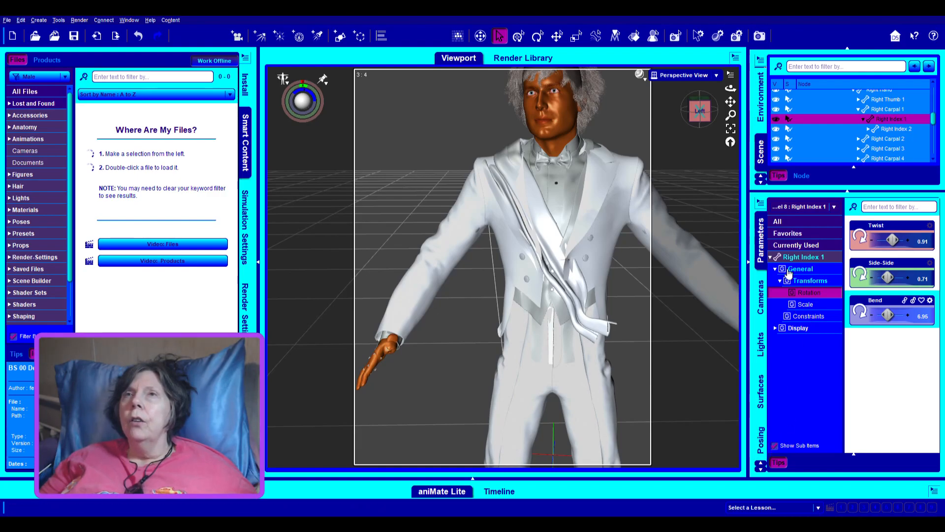
Select the Michael 8 figure and set its Arm Over Hip (R) control in the 3DU pose controls to 0
{"action": "left_click", "coordinate": [801, 269]}
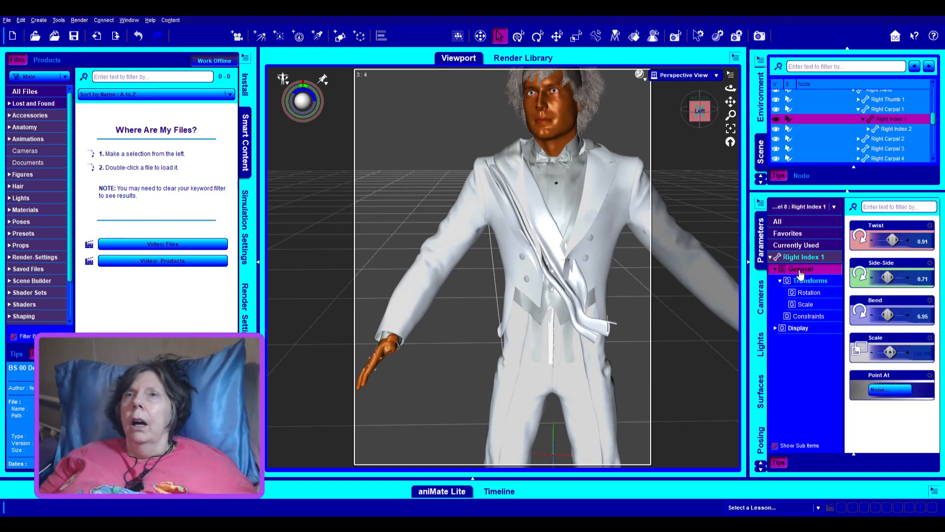
{"action": "scroll", "coordinate": [867, 128], "scroll_direction": "up", "scroll_amount": 10}
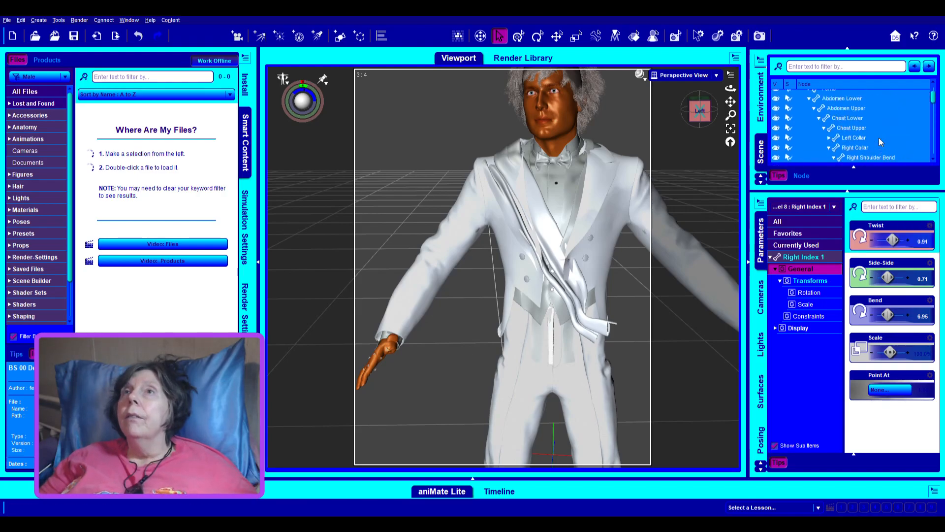
{"action": "left_click", "coordinate": [821, 97]}
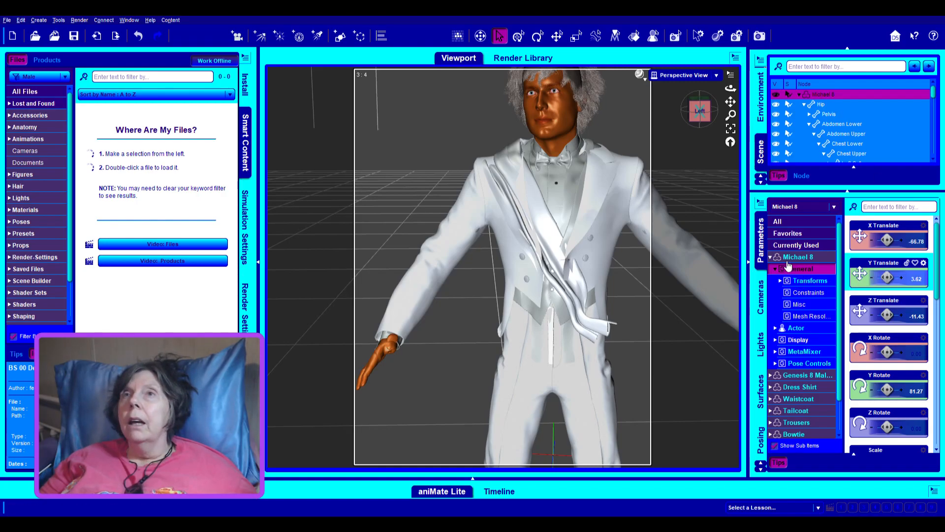
{"action": "left_click", "coordinate": [793, 260]}
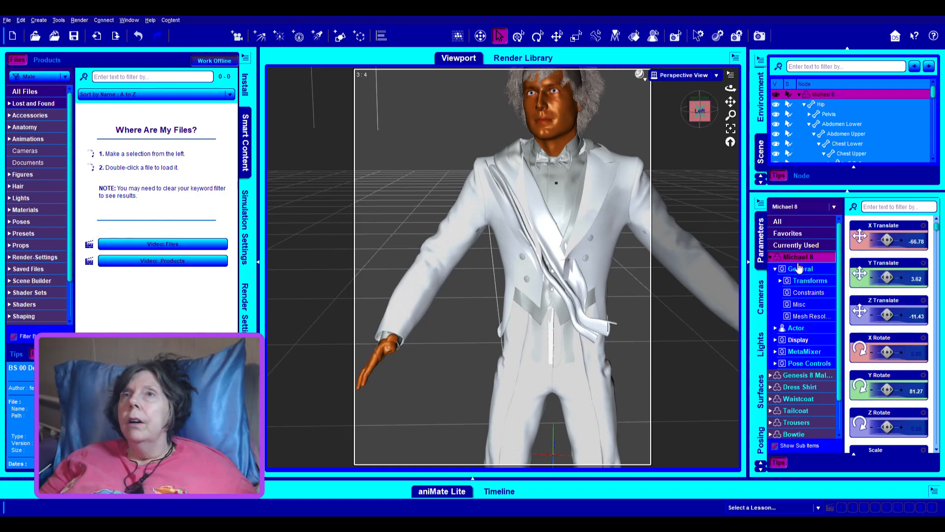
{"action": "left_click", "coordinate": [776, 364]}
{"action": "left_click", "coordinate": [799, 377]}
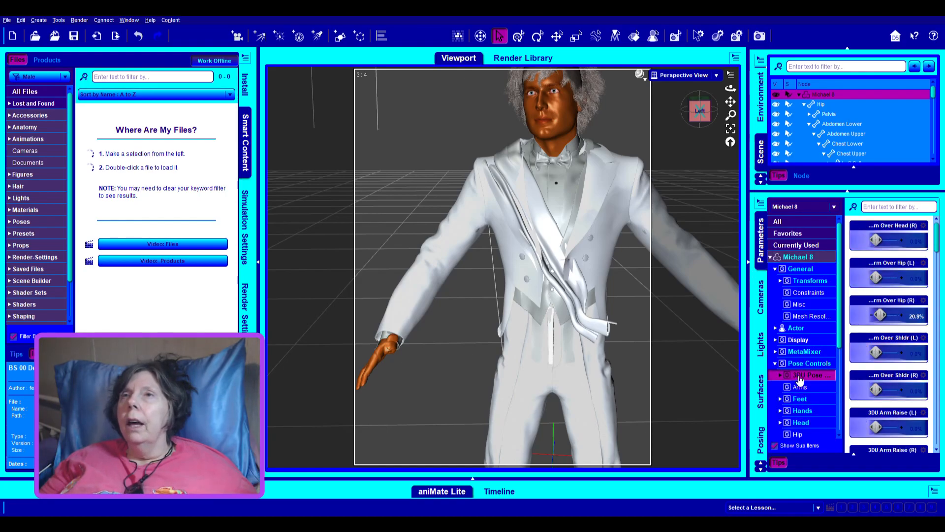
{"action": "left_click", "coordinate": [914, 318]}
{"action": "type", "text": "0"}
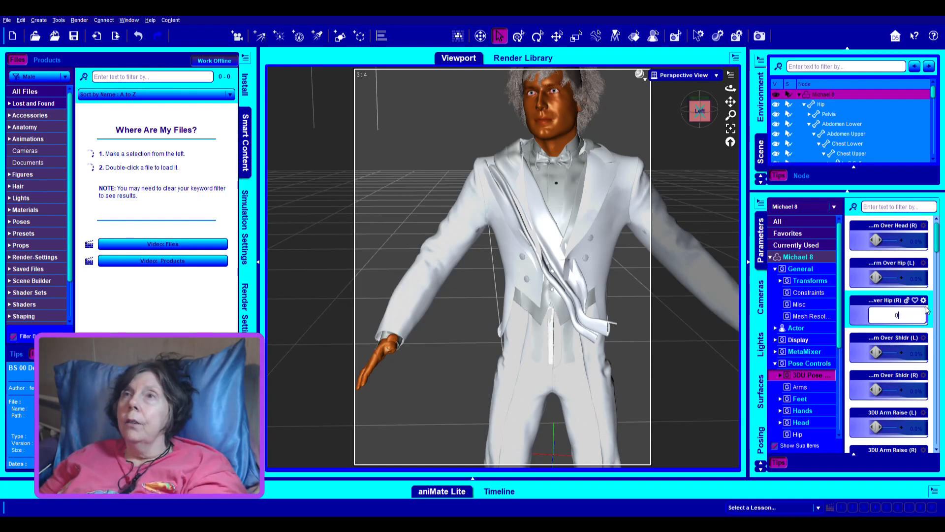
{"action": "key", "text": "Return"}
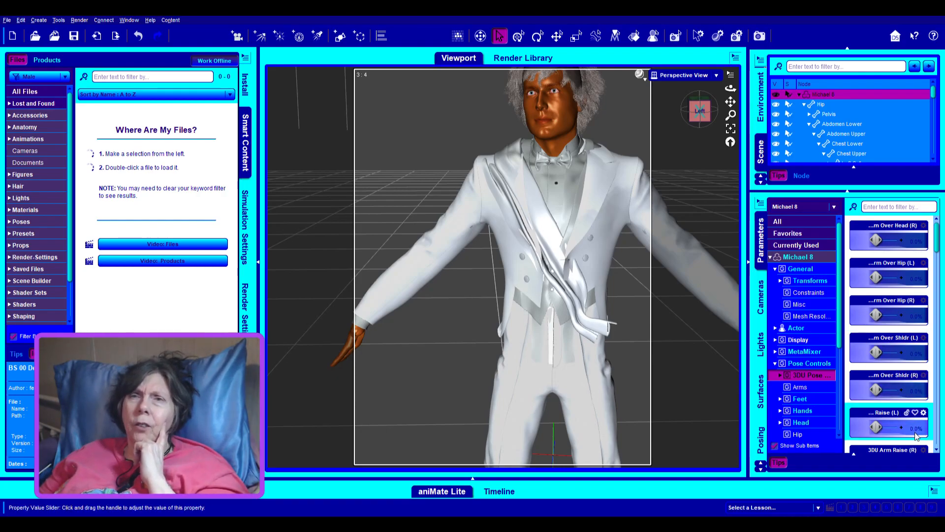
Set both the 3DU Finger Roll (L) and 3DU Finger Roll (R) pose controls to 0
{"action": "scroll", "coordinate": [914, 432], "scroll_direction": "down", "scroll_amount": 5}
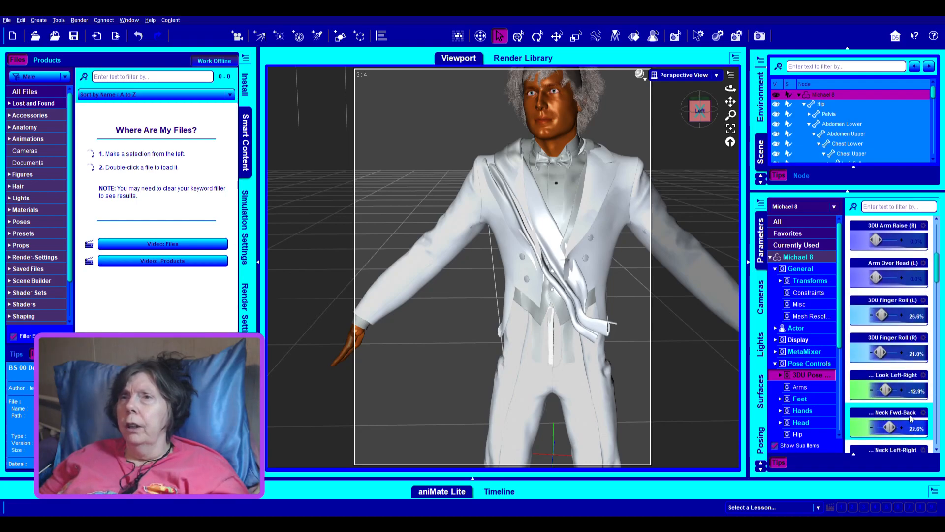
{"action": "left_click", "coordinate": [918, 321]}
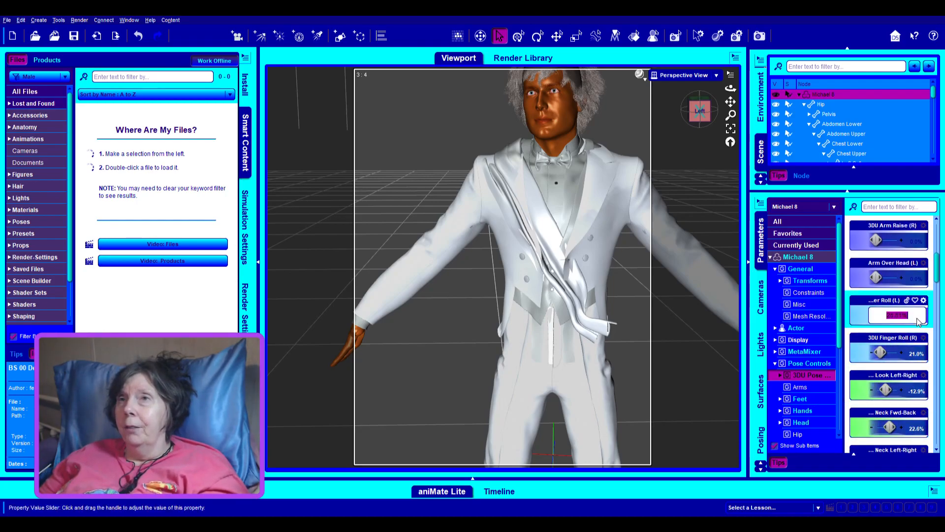
{"action": "type", "text": "0"}
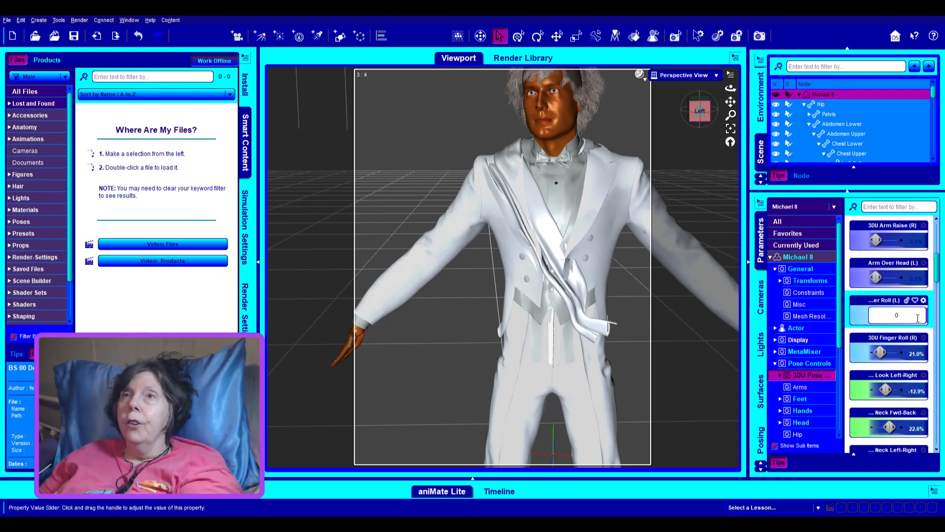
{"action": "key", "text": "Return"}
{"action": "left_click", "coordinate": [919, 353]}
{"action": "type", "text": "0"}
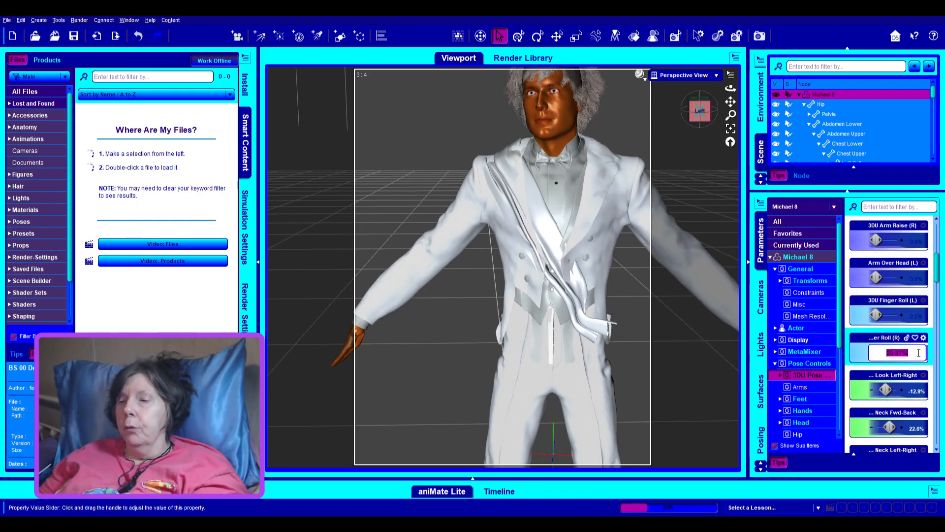
{"action": "key", "text": "Return"}
Set the Look Left-Right and Neck Fwd-Back pose controls to 0 to straighten the head
{"action": "left_click", "coordinate": [914, 390]}
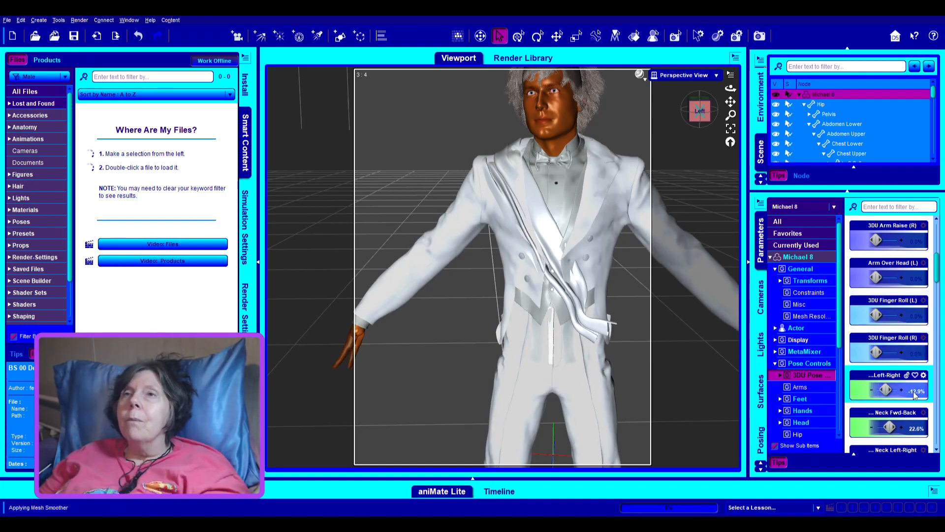
{"action": "type", "text": "0"}
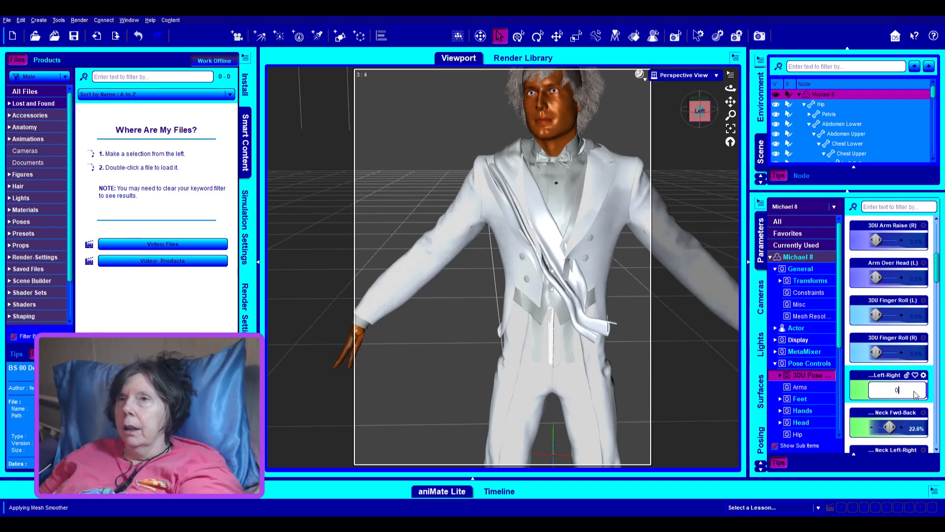
{"action": "key", "text": "Return"}
{"action": "left_click", "coordinate": [918, 432]}
{"action": "type", "text": "0"}
{"action": "key", "text": "Return"}
Set the Neck Left-Right pose control to 0
{"action": "scroll", "coordinate": [916, 414], "scroll_direction": "down", "scroll_amount": 5}
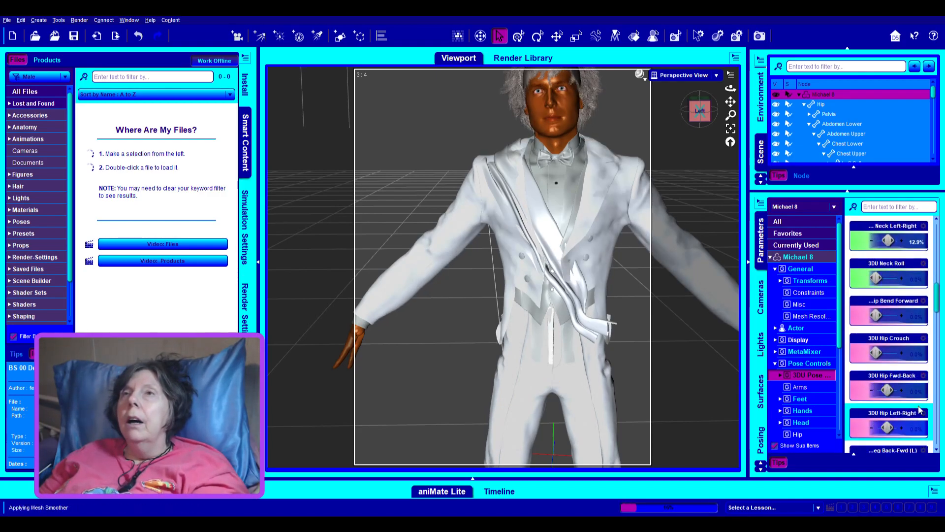
{"action": "left_click", "coordinate": [915, 242]}
{"action": "type", "text": "0"}
{"action": "key", "text": "Return"}
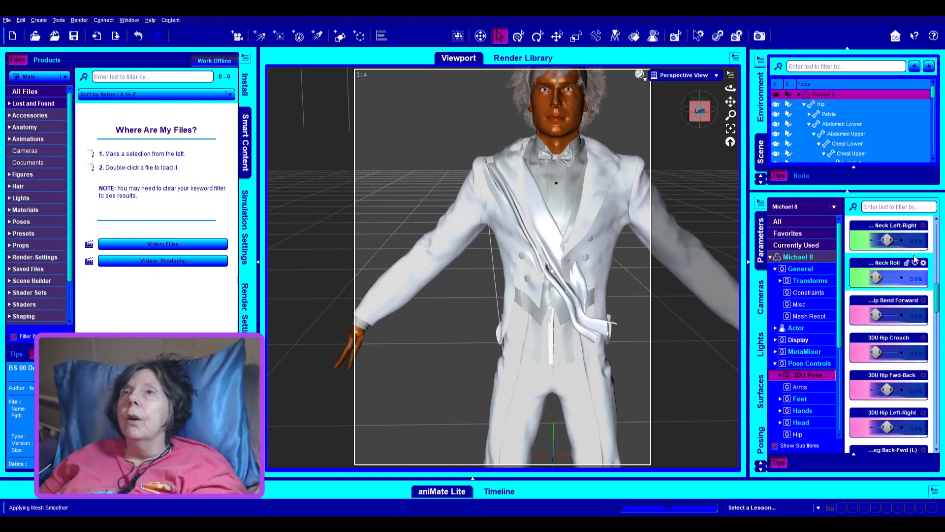
Check the remaining 3DU pose controls for the hip, legs and body, and the body-part subgroups they are sorted into
{"action": "scroll", "coordinate": [919, 256], "scroll_direction": "up", "scroll_amount": 5}
{"action": "scroll", "coordinate": [923, 265], "scroll_direction": "down", "scroll_amount": 8}
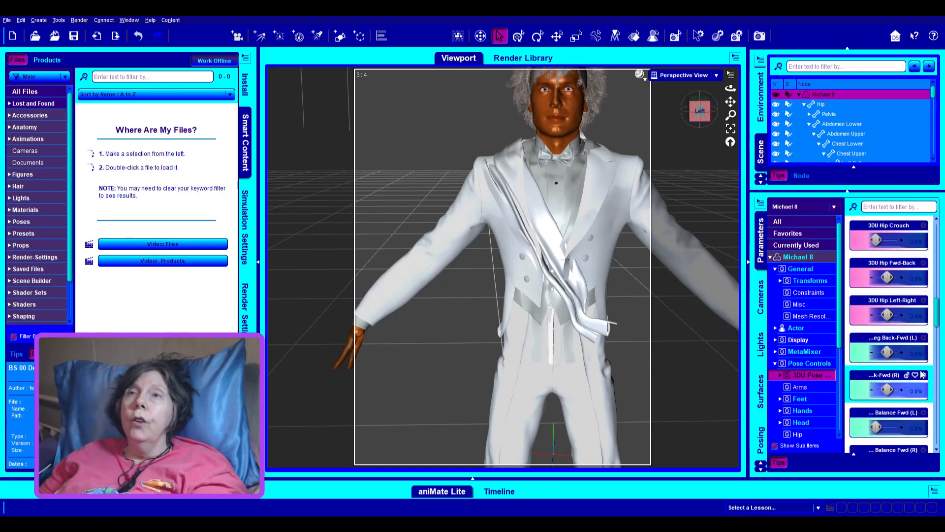
{"action": "scroll", "coordinate": [923, 375], "scroll_direction": "down", "scroll_amount": 8}
{"action": "scroll", "coordinate": [922, 376], "scroll_direction": "down", "scroll_amount": 5}
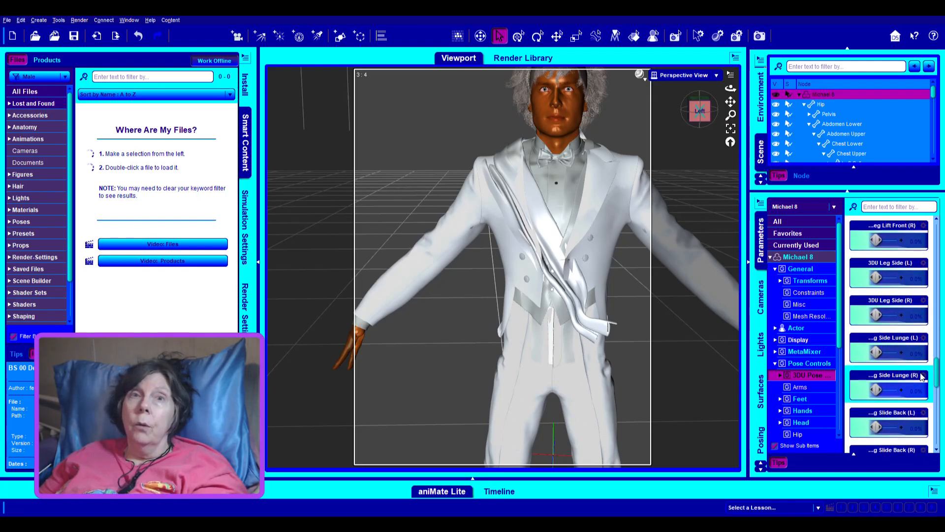
{"action": "scroll", "coordinate": [923, 376], "scroll_direction": "down", "scroll_amount": 8}
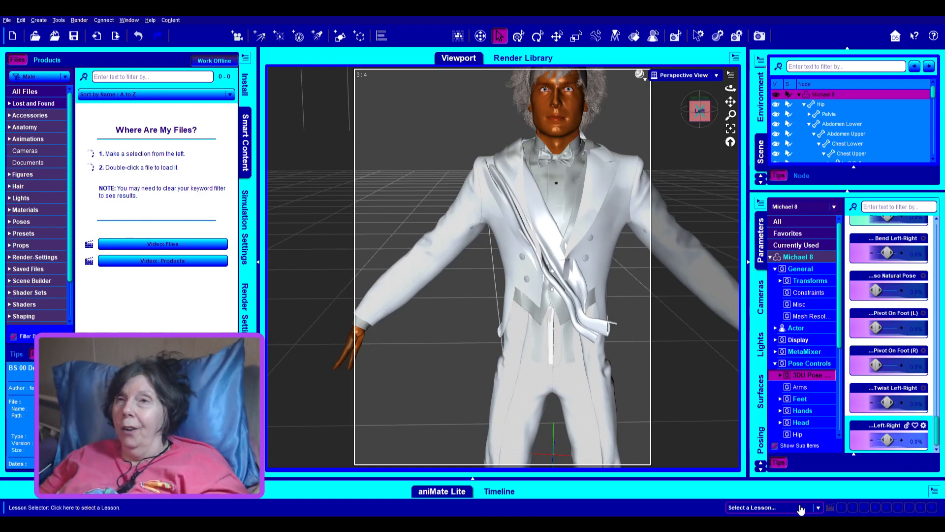
{"action": "scroll", "coordinate": [903, 226], "scroll_direction": "up", "scroll_amount": 1}
{"action": "scroll", "coordinate": [891, 434], "scroll_direction": "down", "scroll_amount": 1}
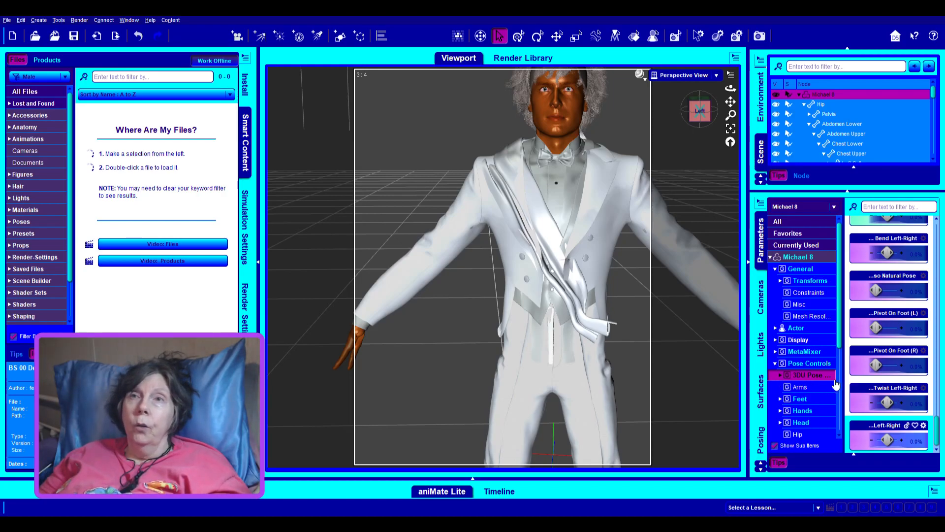
{"action": "left_click", "coordinate": [780, 376]}
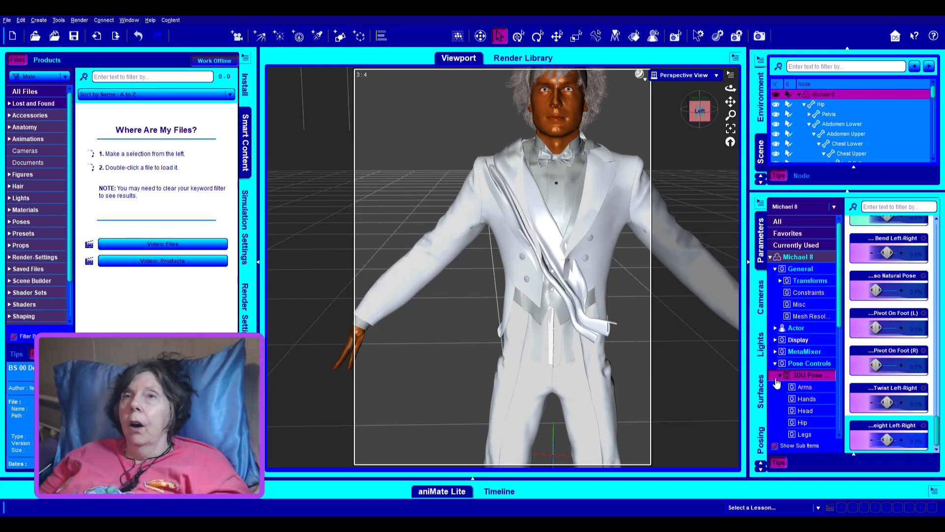
{"action": "left_click", "coordinate": [780, 376]}
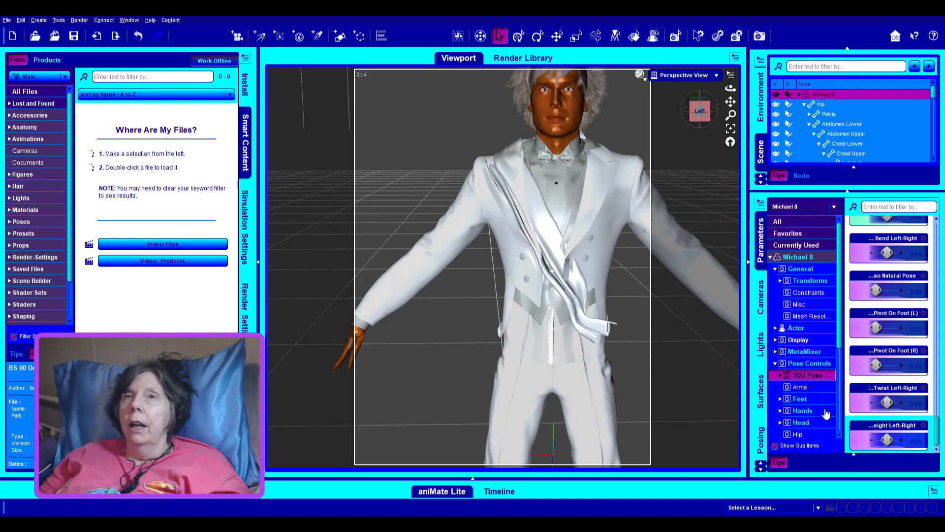
Look through Michael 8's standard Arms, Feet, Hands, Head and Hip pose control groups
{"action": "scroll", "coordinate": [827, 414], "scroll_direction": "down", "scroll_amount": 3}
{"action": "scroll", "coordinate": [826, 419], "scroll_direction": "up", "scroll_amount": 1}
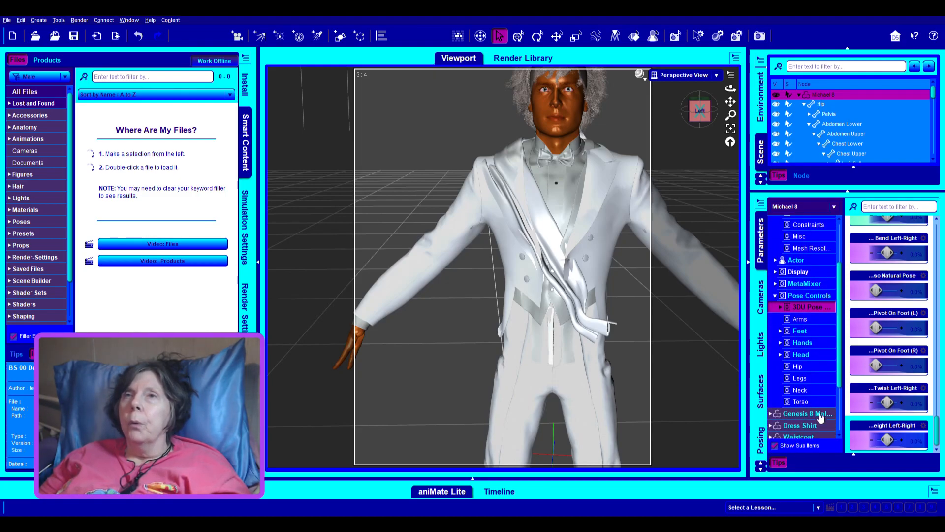
{"action": "left_click", "coordinate": [798, 321]}
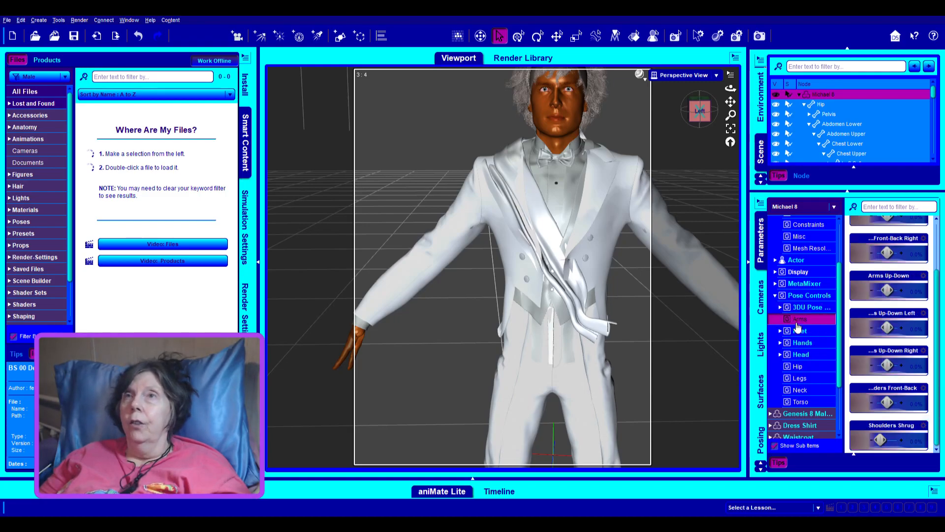
{"action": "left_click", "coordinate": [798, 333]}
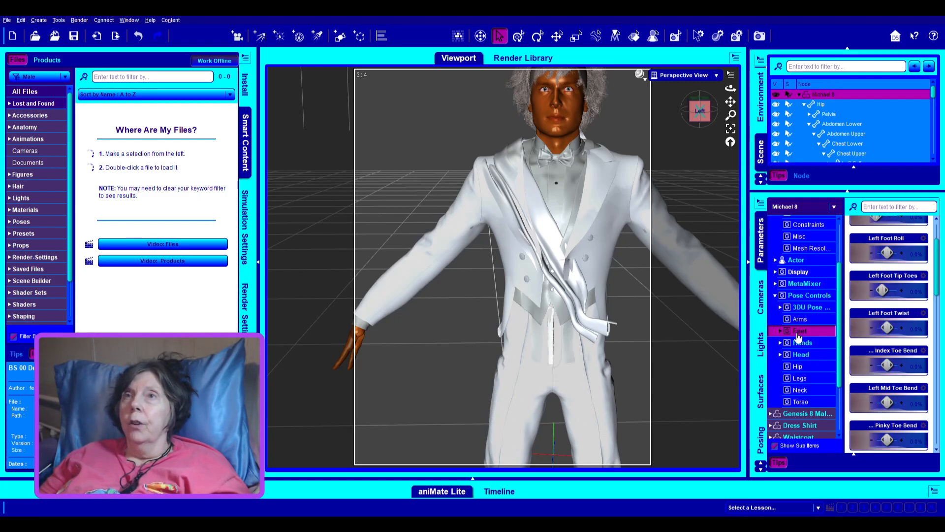
{"action": "left_click", "coordinate": [800, 344]}
{"action": "left_click", "coordinate": [800, 356]}
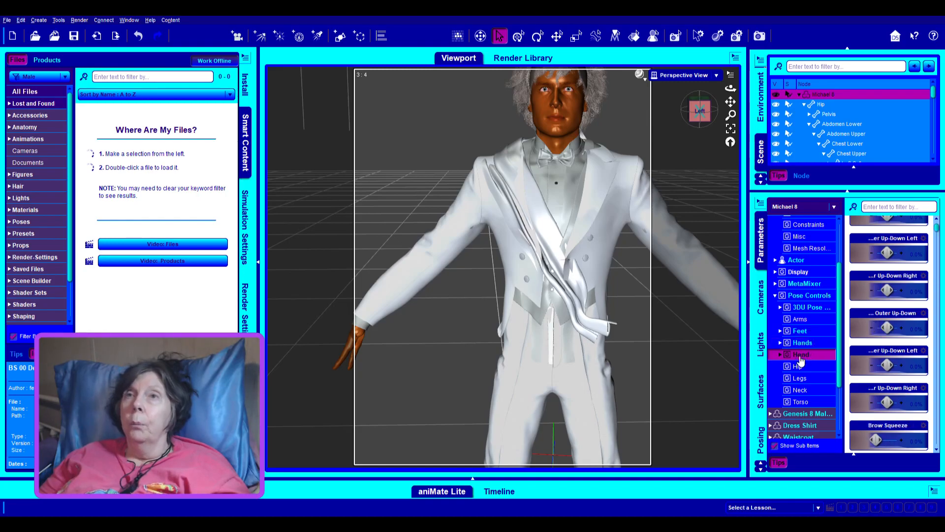
{"action": "left_click", "coordinate": [799, 367]}
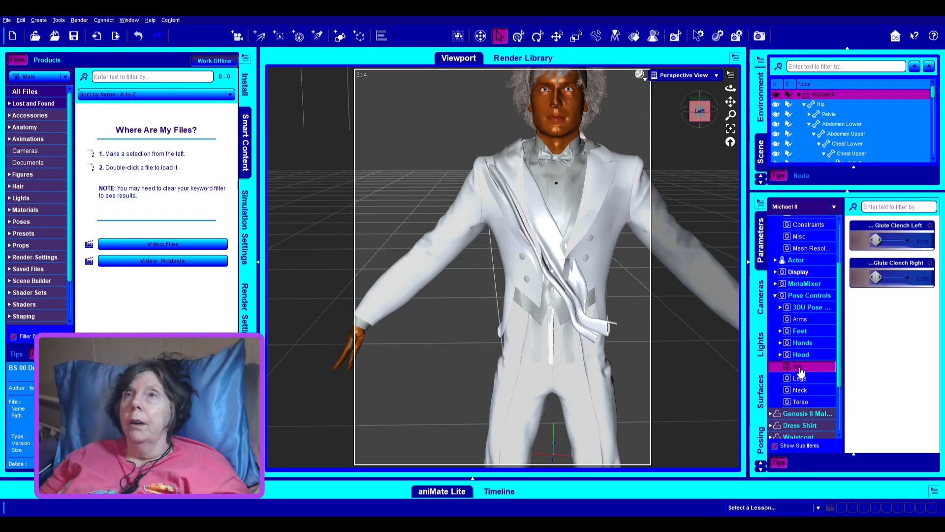
{"action": "left_click", "coordinate": [800, 344]}
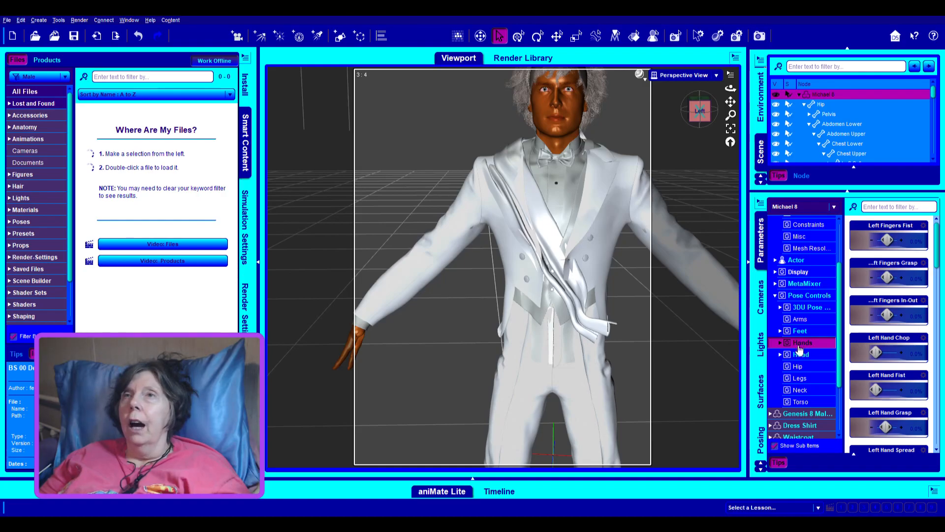
{"action": "left_click", "coordinate": [800, 355]}
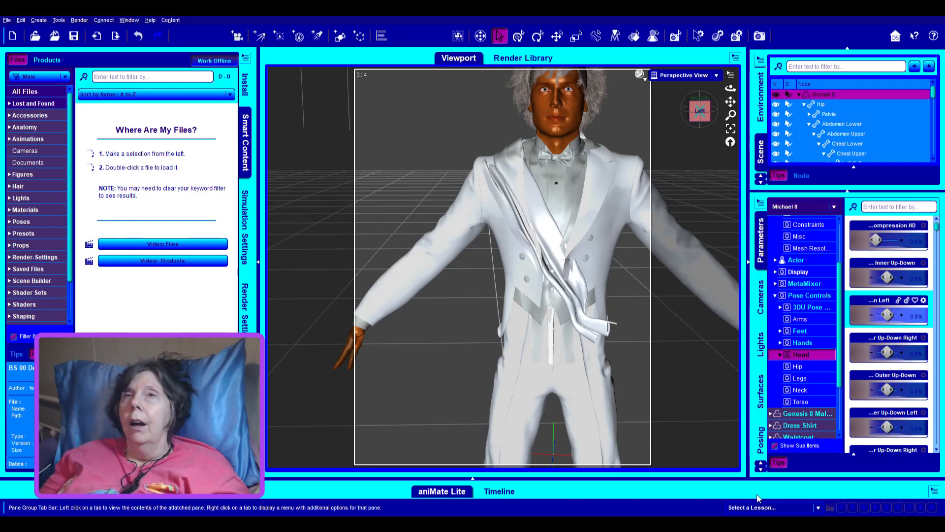
Collapse the pose control groups, select the Dress Shirt in the scene and examine its Actor adjustment controls
{"action": "left_click", "coordinate": [775, 296]}
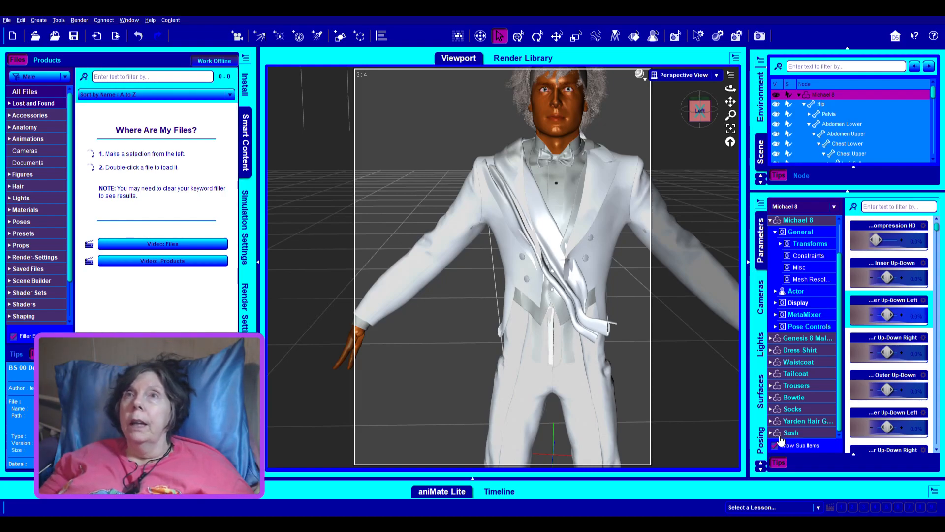
{"action": "scroll", "coordinate": [892, 123], "scroll_direction": "down", "scroll_amount": 10}
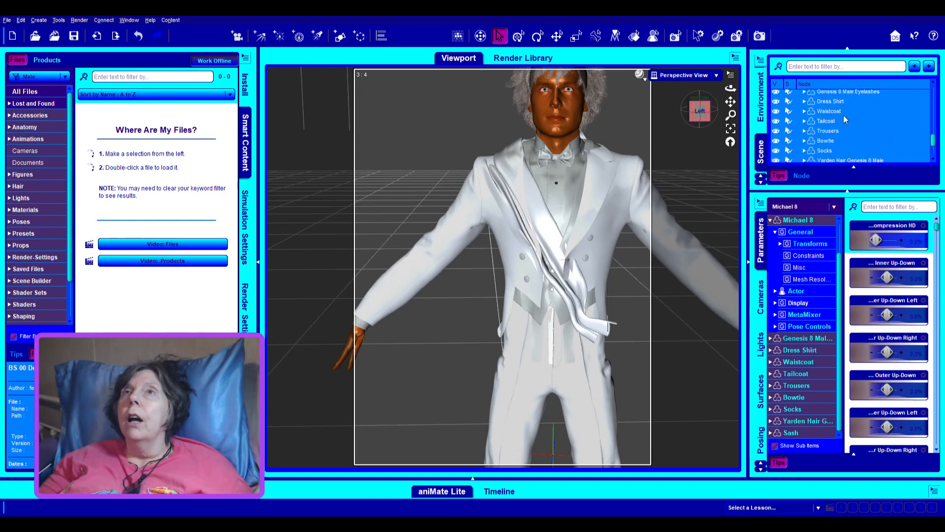
{"action": "left_click", "coordinate": [829, 101]}
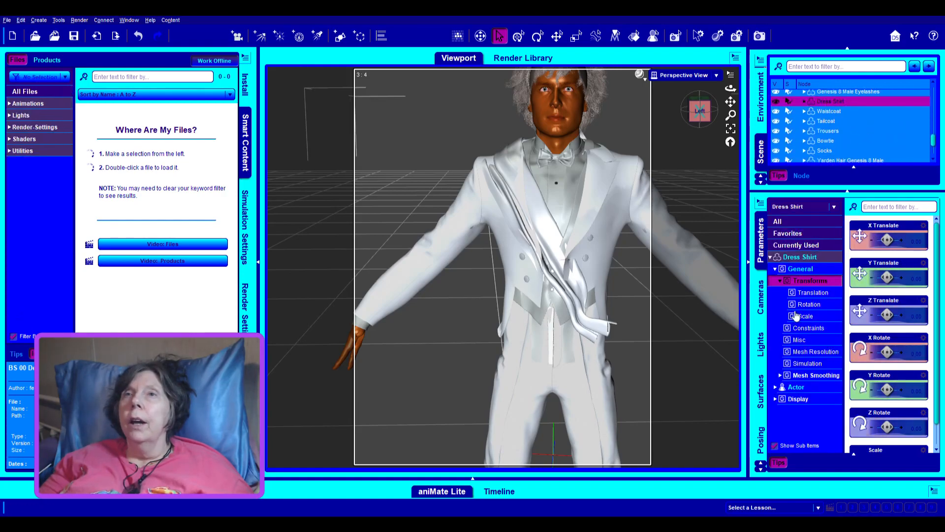
{"action": "left_click", "coordinate": [794, 387]}
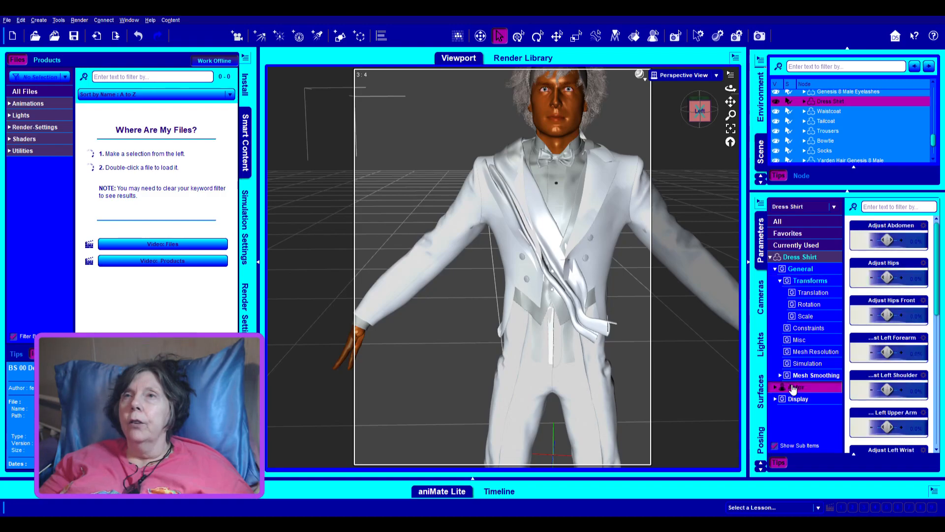
{"action": "scroll", "coordinate": [919, 363], "scroll_direction": "down", "scroll_amount": 5}
{"action": "scroll", "coordinate": [920, 363], "scroll_direction": "down", "scroll_amount": 3}
{"action": "scroll", "coordinate": [906, 368], "scroll_direction": "up", "scroll_amount": 8}
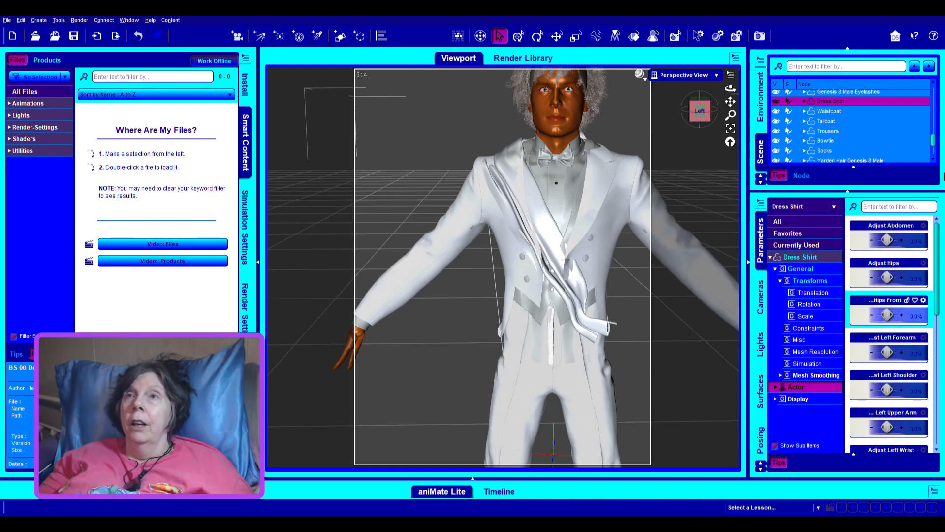
{"action": "scroll", "coordinate": [889, 369], "scroll_direction": "down", "scroll_amount": 1}
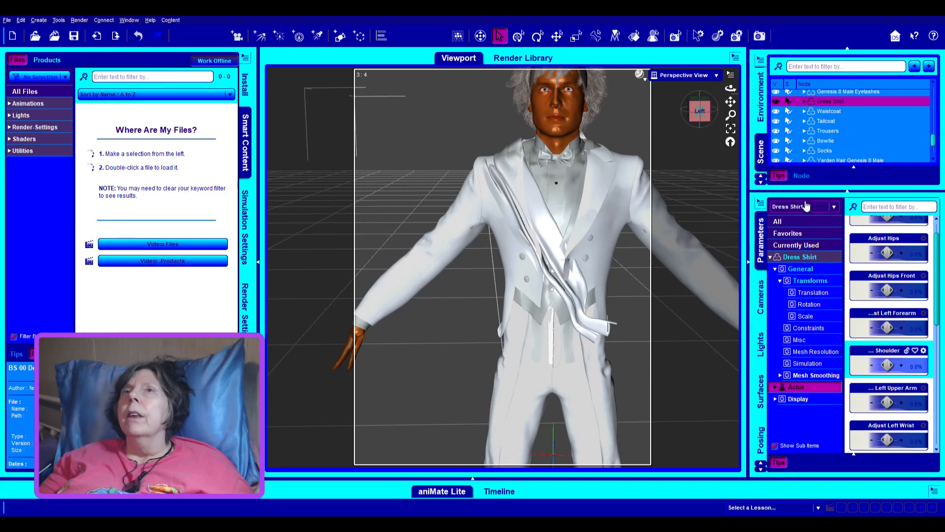
Examine the Dress Shirt's node information, including its name, metadata, content type, shape and geometry
{"action": "left_click", "coordinate": [801, 177]}
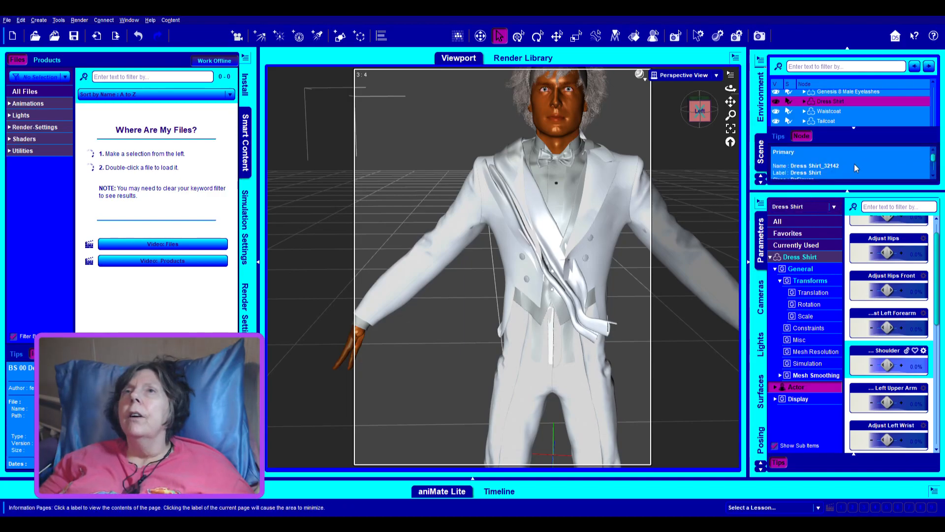
{"action": "scroll", "coordinate": [861, 160], "scroll_direction": "down", "scroll_amount": 3}
{"action": "scroll", "coordinate": [861, 161], "scroll_direction": "down", "scroll_amount": 3}
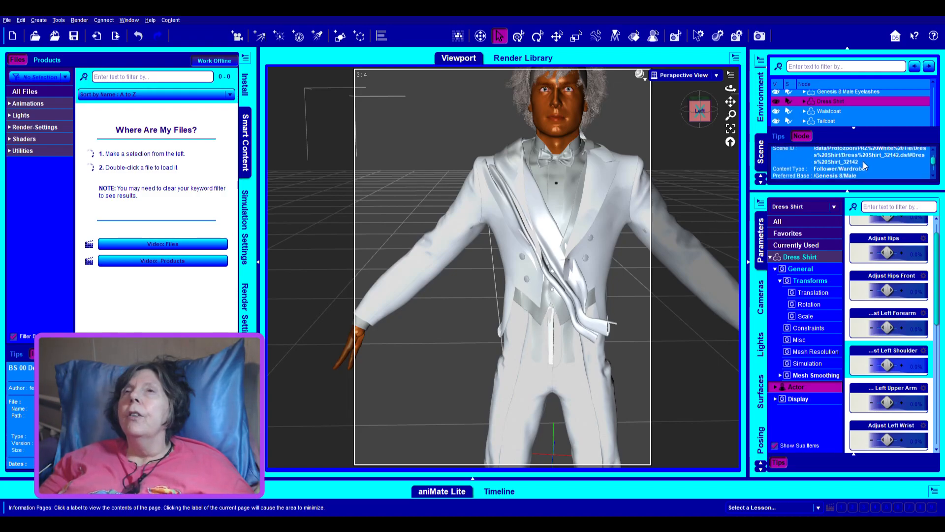
{"action": "scroll", "coordinate": [867, 164], "scroll_direction": "up", "scroll_amount": 3}
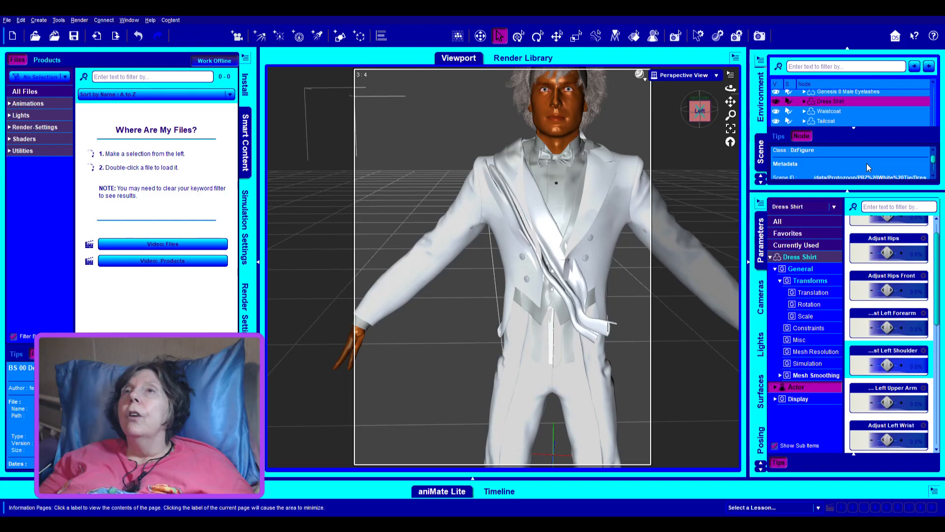
{"action": "scroll", "coordinate": [866, 168], "scroll_direction": "down", "scroll_amount": 3}
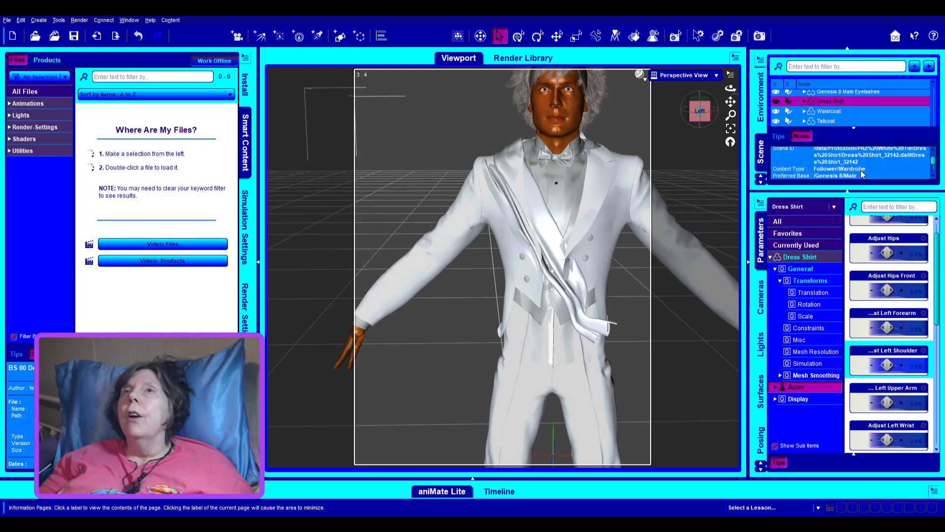
{"action": "scroll", "coordinate": [860, 172], "scroll_direction": "down", "scroll_amount": 3}
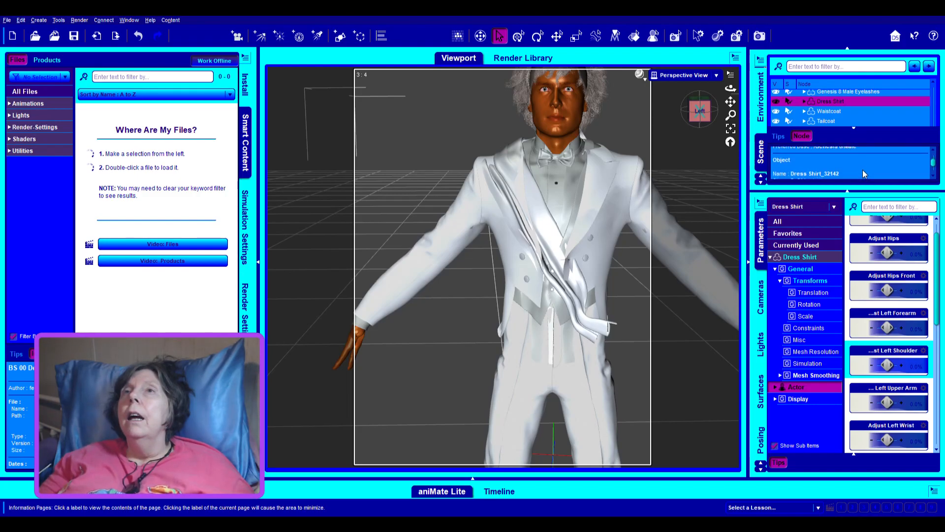
{"action": "scroll", "coordinate": [863, 166], "scroll_direction": "up", "scroll_amount": 3}
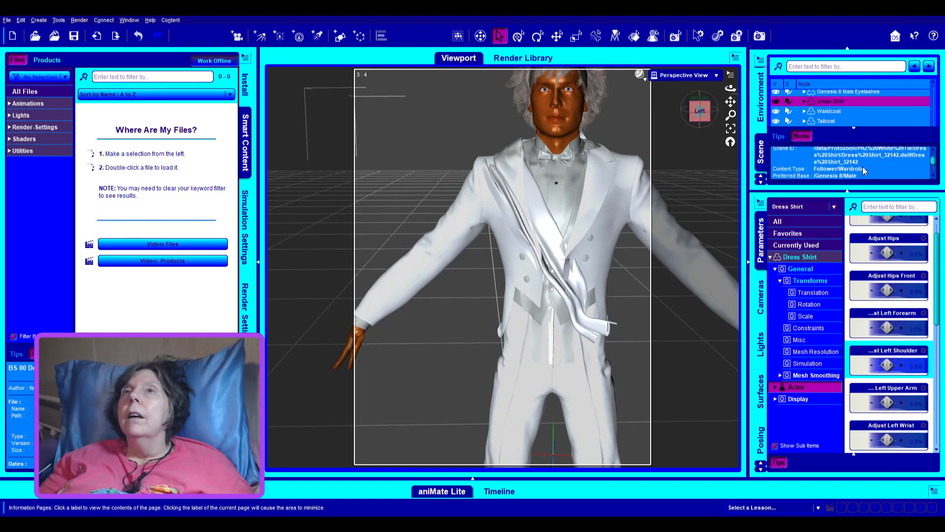
{"action": "scroll", "coordinate": [862, 167], "scroll_direction": "up", "scroll_amount": 3}
{"action": "scroll", "coordinate": [862, 170], "scroll_direction": "down", "scroll_amount": 2}
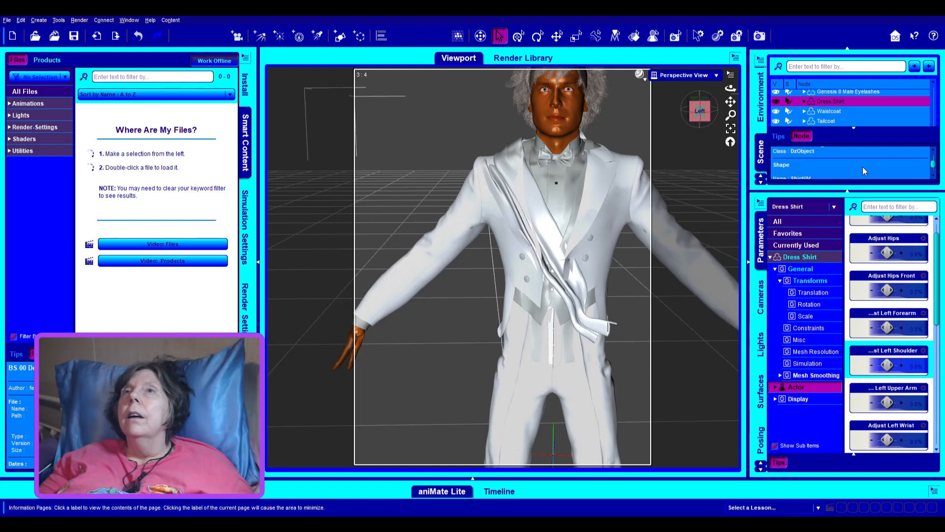
{"action": "scroll", "coordinate": [862, 167], "scroll_direction": "down", "scroll_amount": 2}
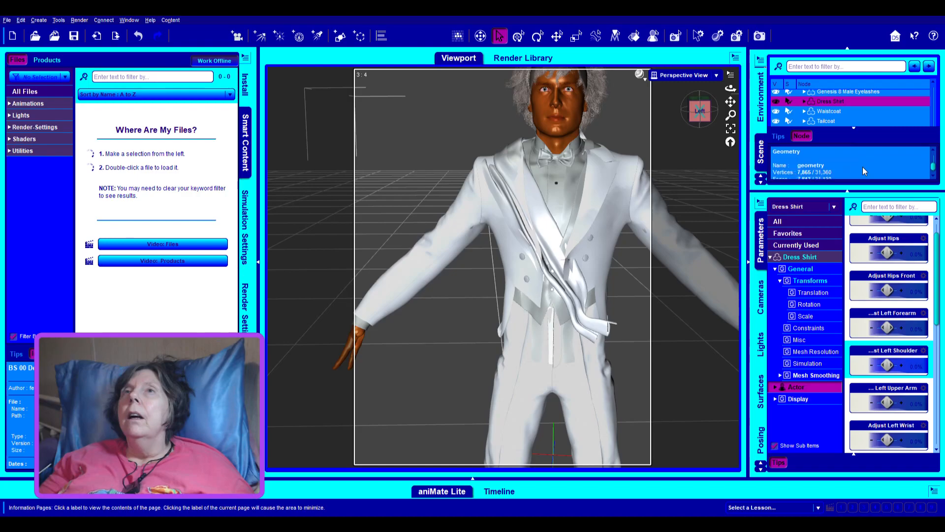
{"action": "scroll", "coordinate": [863, 171], "scroll_direction": "down", "scroll_amount": 1}
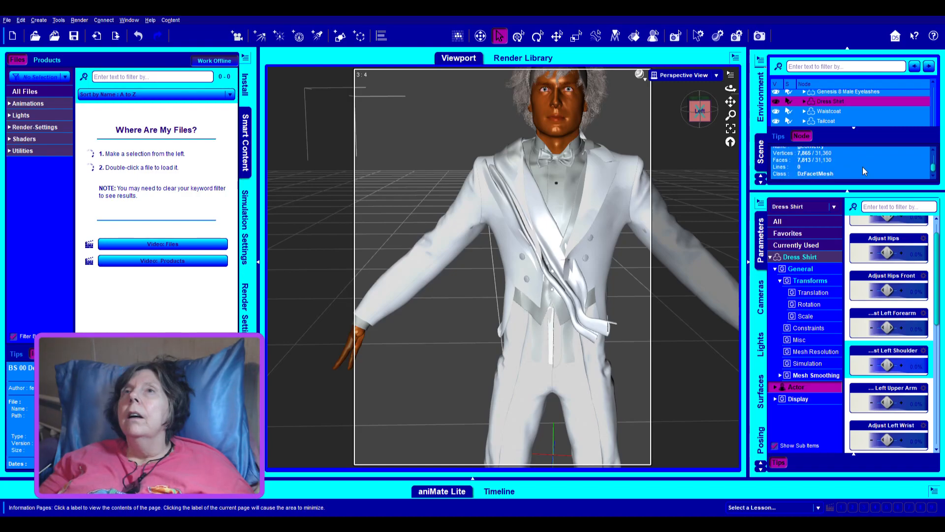
{"action": "scroll", "coordinate": [862, 167], "scroll_direction": "up", "scroll_amount": 5}
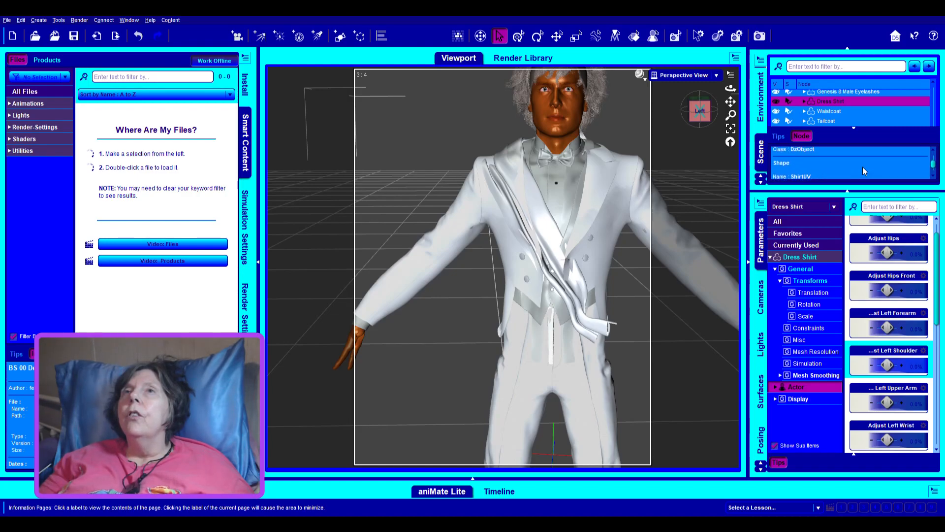
{"action": "scroll", "coordinate": [863, 167], "scroll_direction": "up", "scroll_amount": 3}
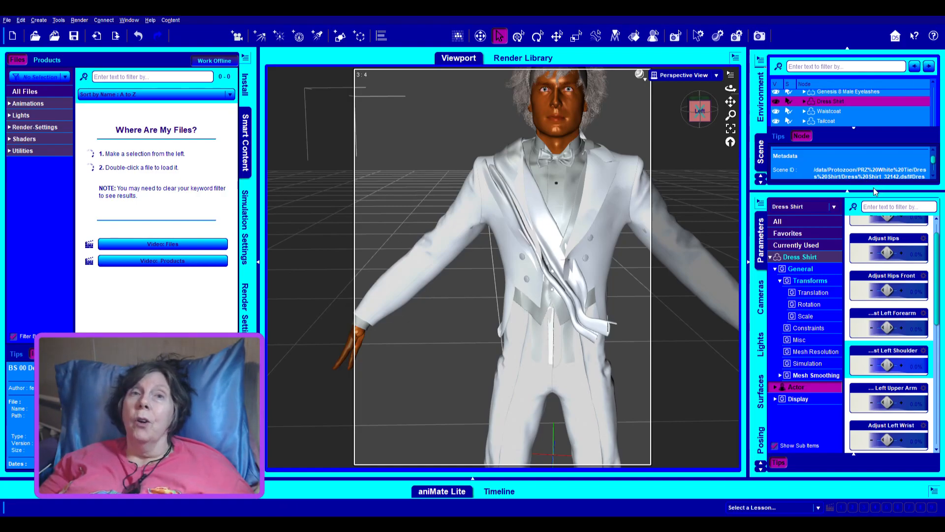
{"action": "scroll", "coordinate": [849, 168], "scroll_direction": "up", "scroll_amount": 3}
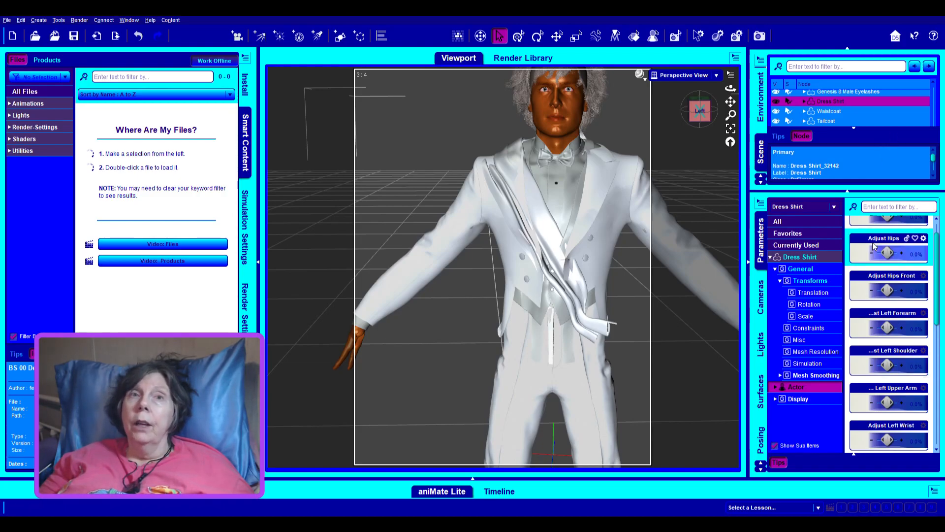
{"action": "scroll", "coordinate": [872, 242], "scroll_direction": "up", "scroll_amount": 1}
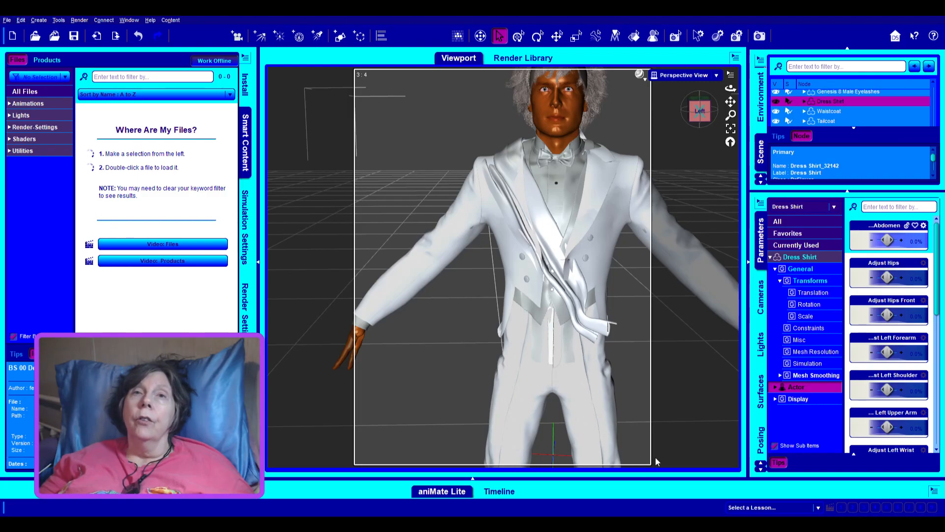
Select the Socks in the scene to view their node information and Actor controls
{"action": "scroll", "coordinate": [735, 355], "scroll_direction": "up", "scroll_amount": 2}
{"action": "scroll", "coordinate": [740, 236], "scroll_direction": "down", "scroll_amount": 4}
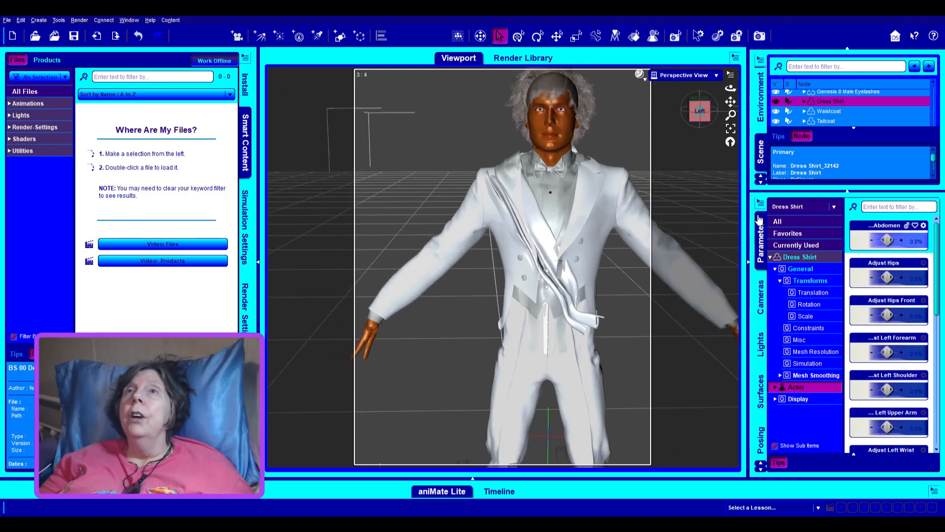
{"action": "scroll", "coordinate": [874, 99], "scroll_direction": "down", "scroll_amount": 2}
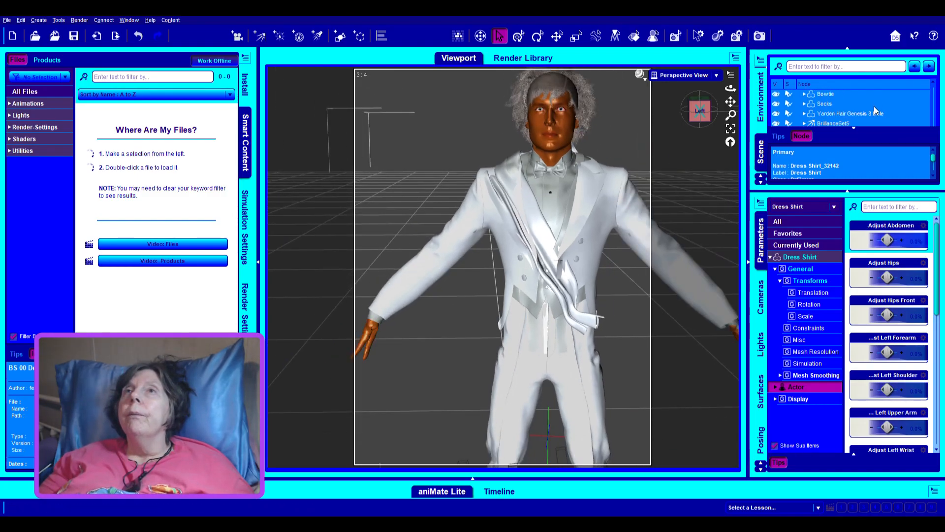
{"action": "left_click", "coordinate": [831, 104]}
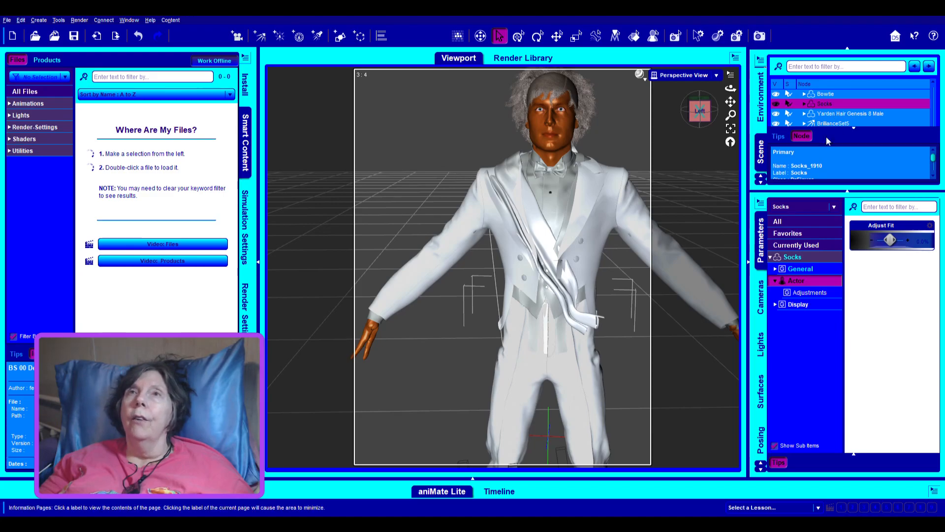
View the figure's feet and outfit, then select Michael 8 in the scene hierarchy
{"action": "left_click_drag", "start_coordinate": [731, 102], "coordinate": [725, 39]}
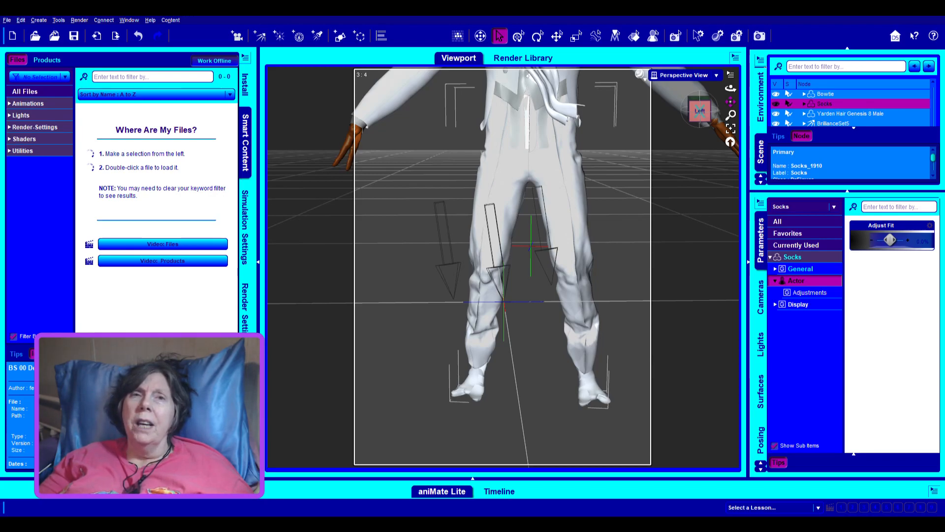
{"action": "left_click_drag", "start_coordinate": [731, 101], "coordinate": [731, 149]}
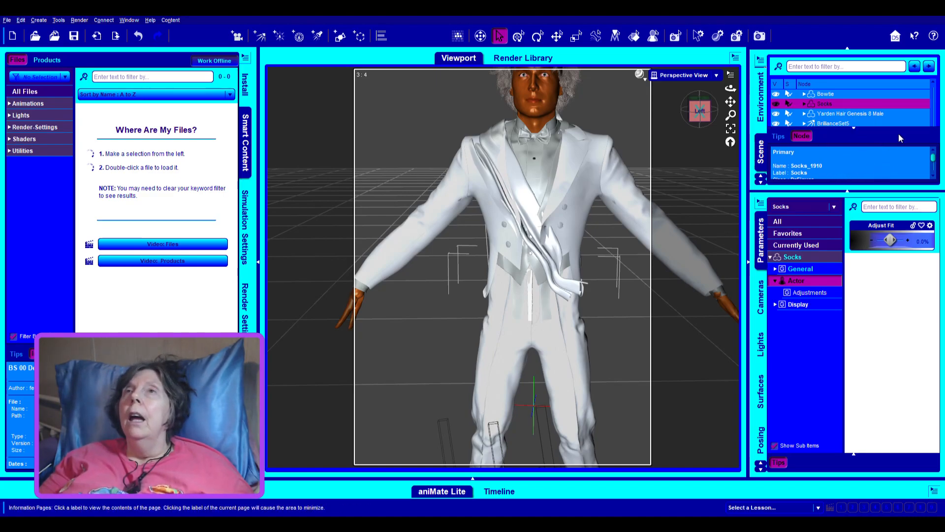
{"action": "scroll", "coordinate": [903, 108], "scroll_direction": "down", "scroll_amount": 10}
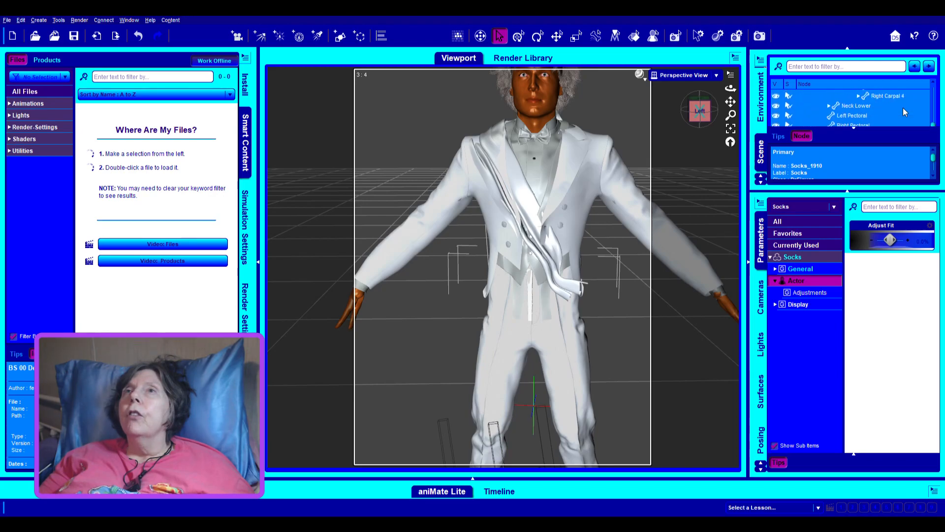
{"action": "scroll", "coordinate": [902, 112], "scroll_direction": "up", "scroll_amount": 10}
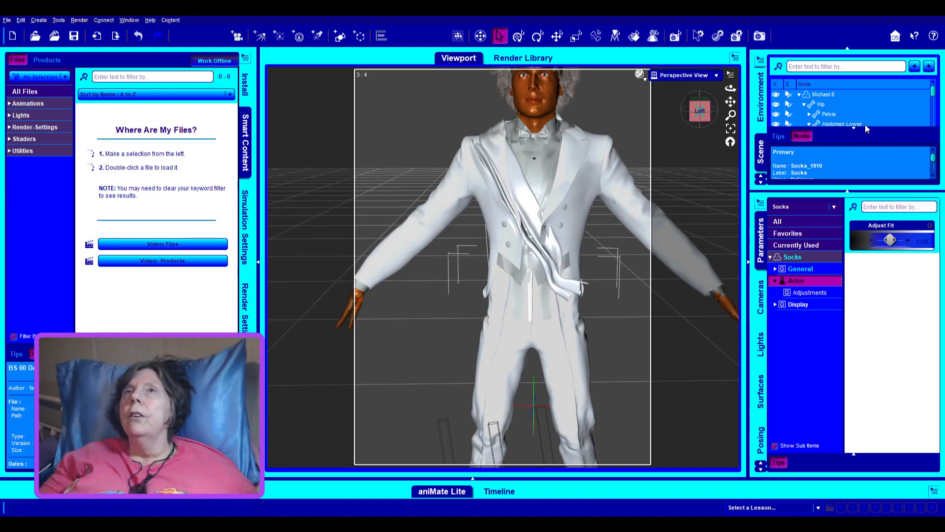
{"action": "left_click", "coordinate": [835, 94]}
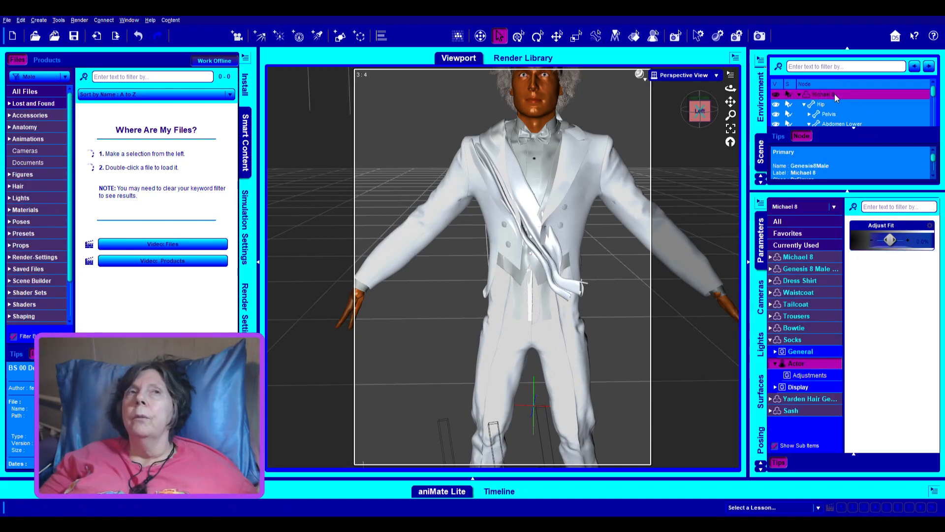
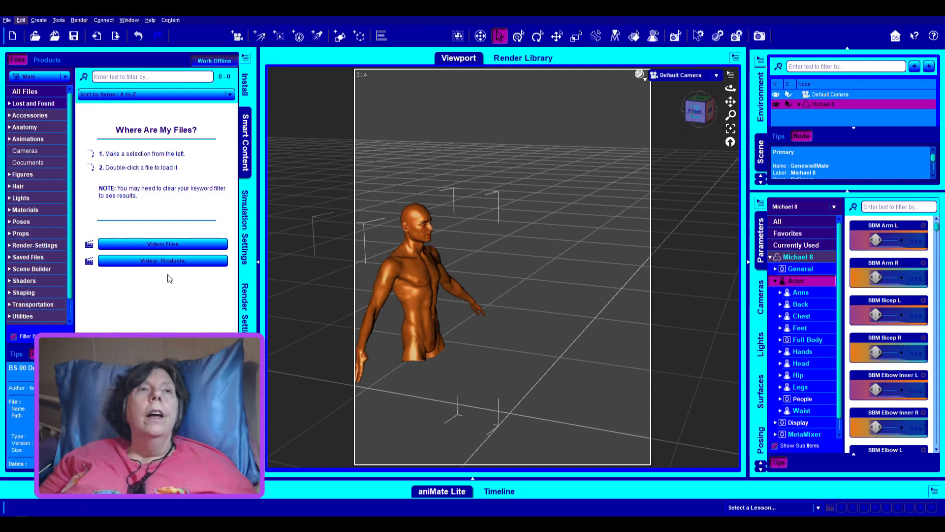
Expand Michael 8 in the scene and look through the clothing and hair items attached to the figure
{"action": "left_click", "coordinate": [168, 353]}
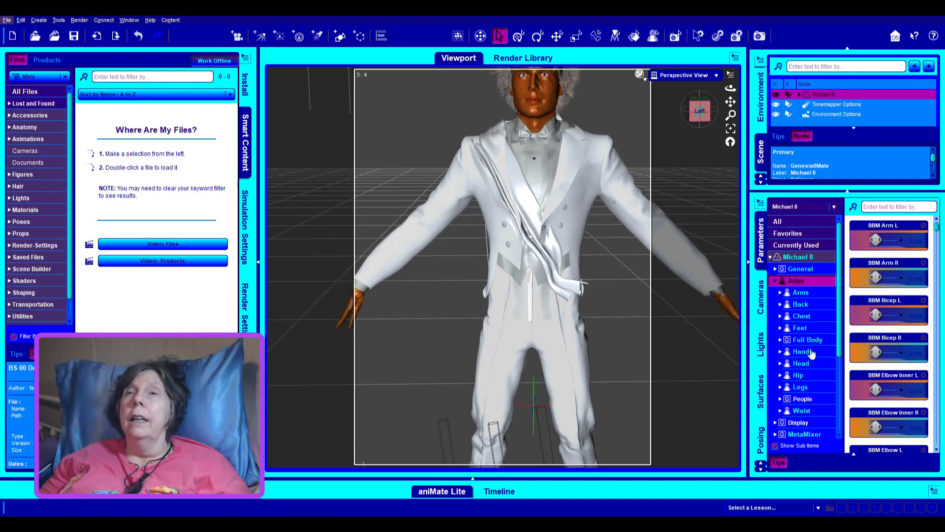
{"action": "left_click", "coordinate": [799, 95]}
{"action": "scroll", "coordinate": [875, 106], "scroll_direction": "down", "scroll_amount": 4}
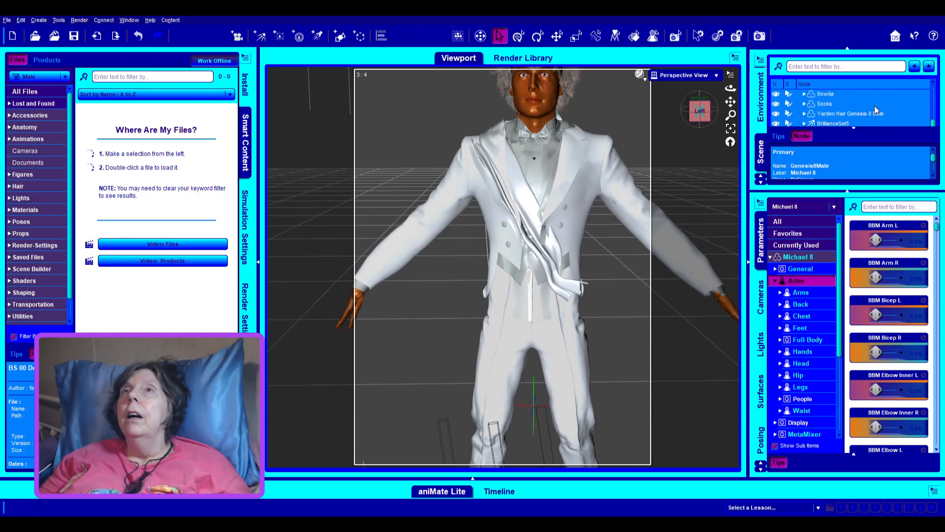
{"action": "scroll", "coordinate": [874, 106], "scroll_direction": "up", "scroll_amount": 4}
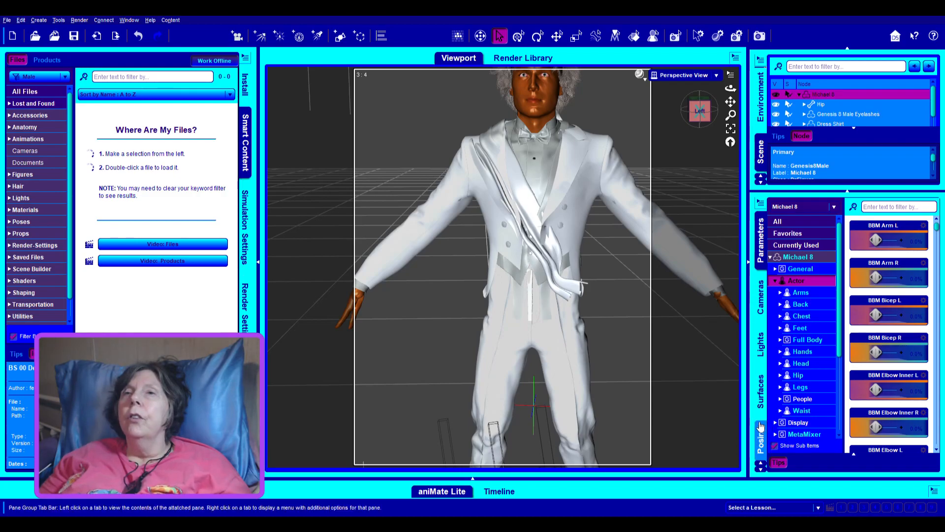
Try to lower the Cutout Opacity of Michael 8's Toenails surface to its minimum, and collapse the Toenails group
{"action": "left_click", "coordinate": [764, 402]}
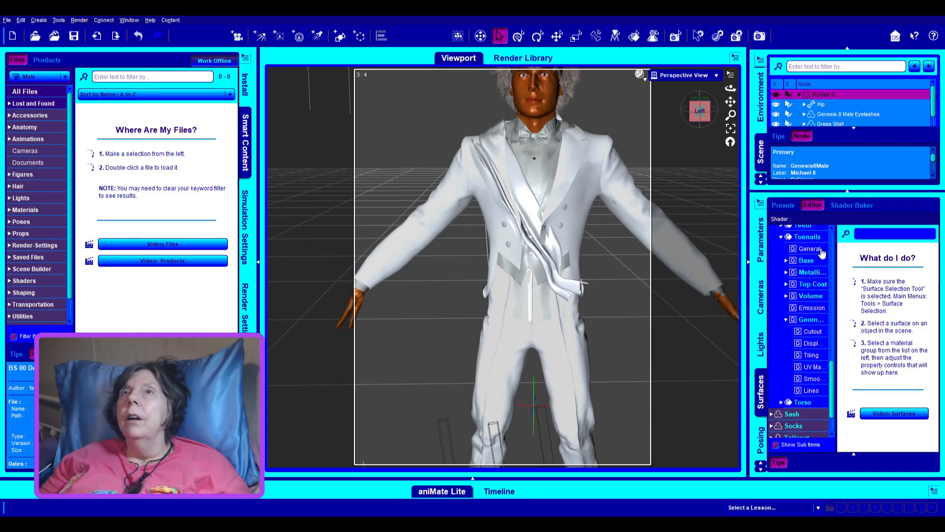
{"action": "left_click", "coordinate": [811, 333]}
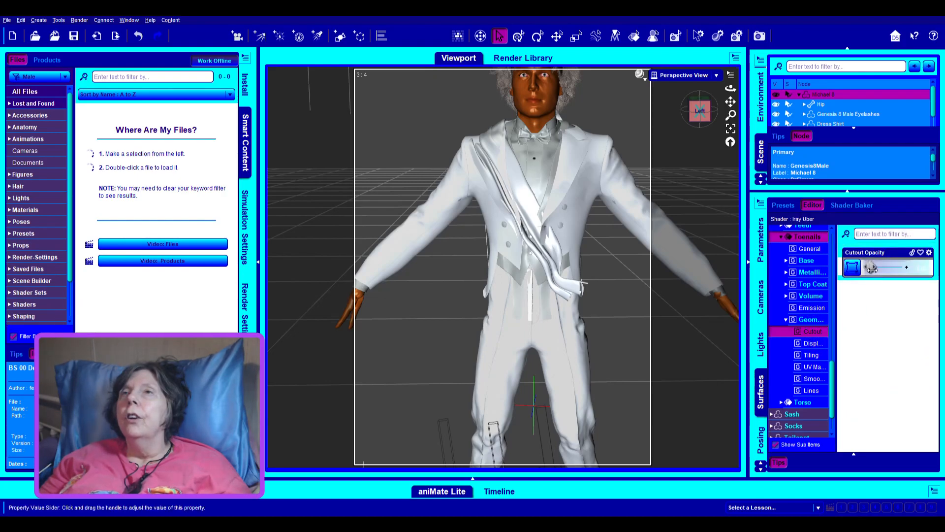
{"action": "left_click_drag", "start_coordinate": [870, 268], "coordinate": [847, 266]}
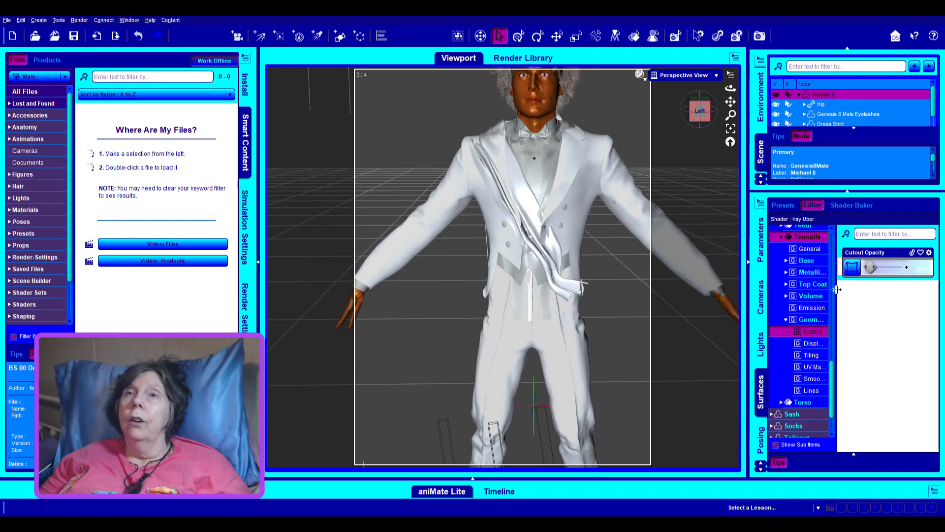
{"action": "left_click", "coordinate": [783, 237]}
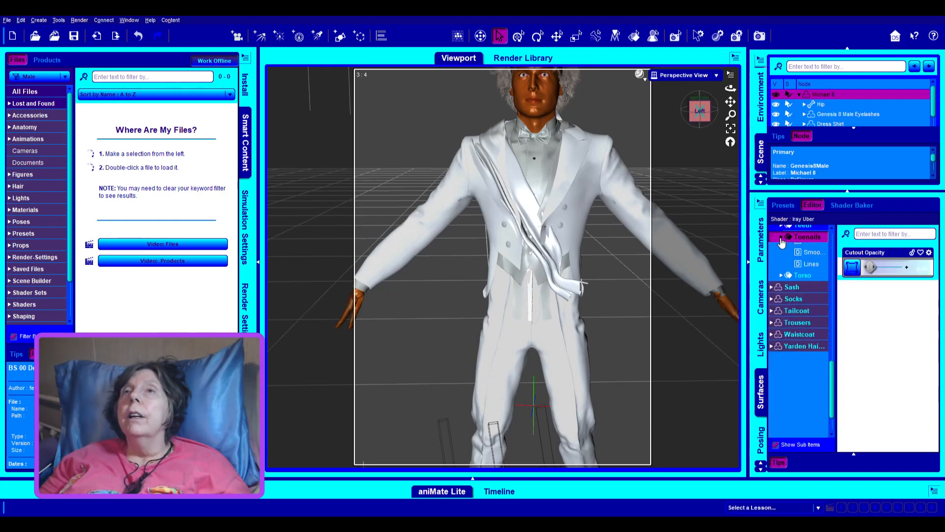
Try to raise the Cutout Opacity of Michael 8's Legs surface to its maximum
{"action": "scroll", "coordinate": [782, 294], "scroll_direction": "up", "scroll_amount": 5}
{"action": "scroll", "coordinate": [782, 294], "scroll_direction": "up", "scroll_amount": 5}
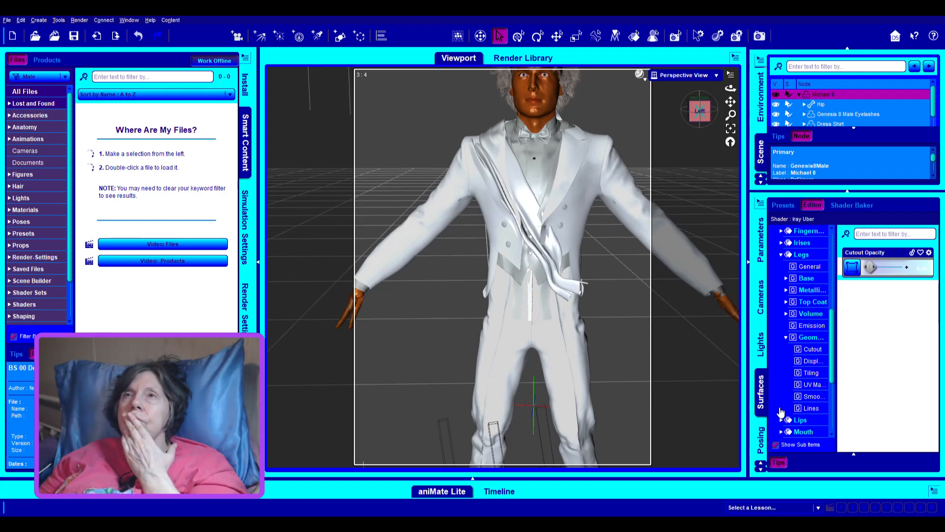
{"action": "left_click", "coordinate": [810, 351]}
{"action": "left_click_drag", "start_coordinate": [870, 268], "coordinate": [940, 271]}
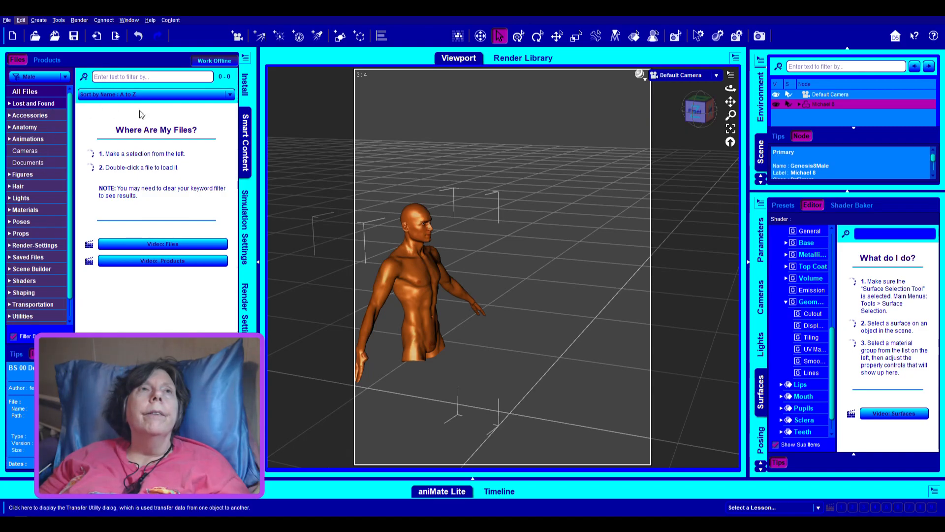
Set the Cutout Opacity of the bare Michael 8's Legs surface to 1.00 and check the full figure from the front
{"action": "key", "text": "ctrl+d"}
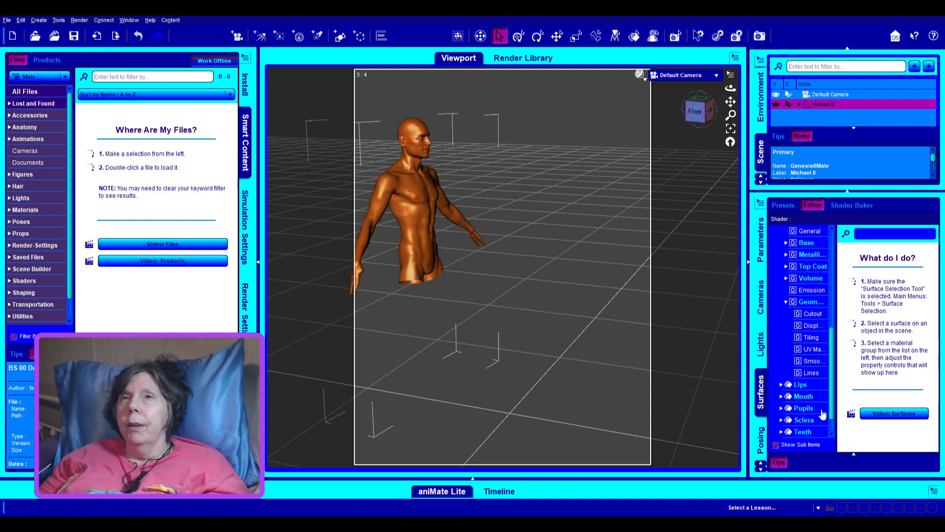
{"action": "left_click", "coordinate": [813, 314]}
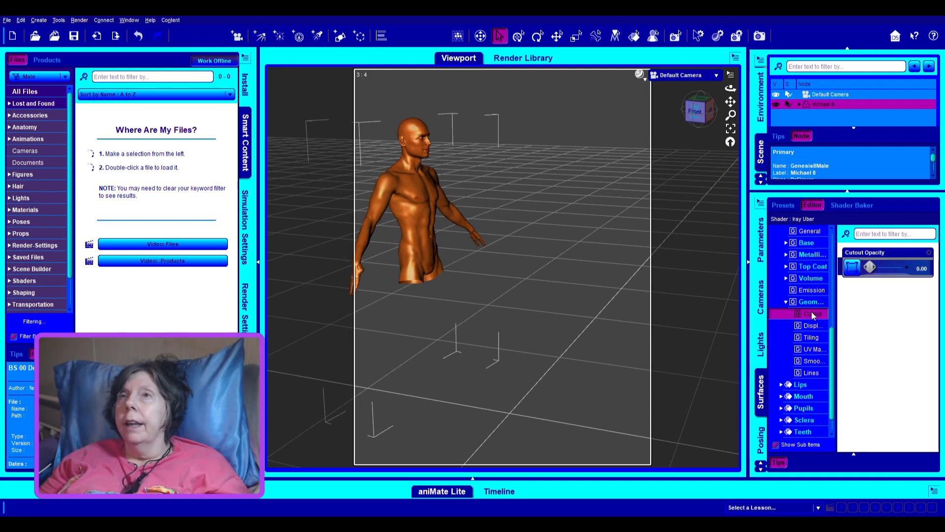
{"action": "left_click_drag", "start_coordinate": [872, 269], "coordinate": [908, 268]}
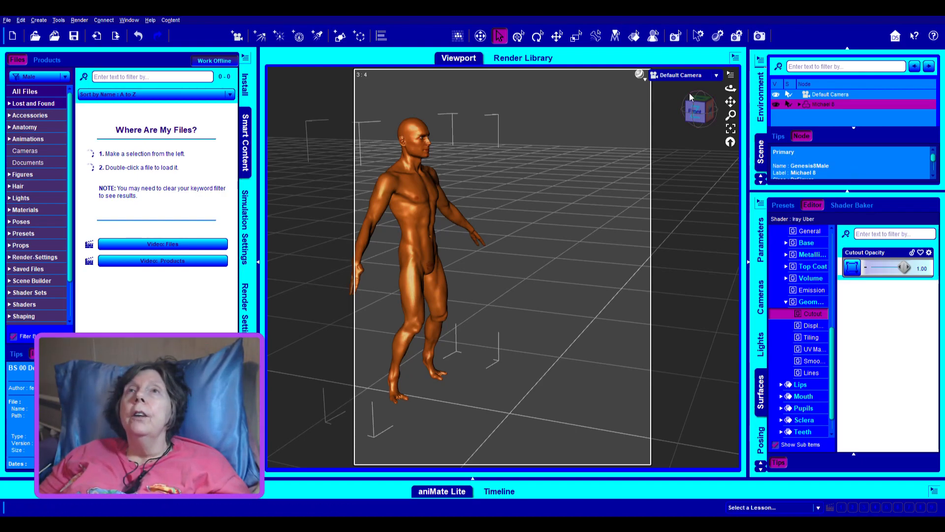
{"action": "mouse_move", "coordinate": [730, 89]}
{"action": "left_mouse_down"}
{"action": "mouse_move", "coordinate": [679, 90]}
{"action": "mouse_move", "coordinate": [726, 103]}
{"action": "left_mouse_up"}
{"action": "scroll", "coordinate": [624, 297], "scroll_direction": "up", "scroll_amount": 4}
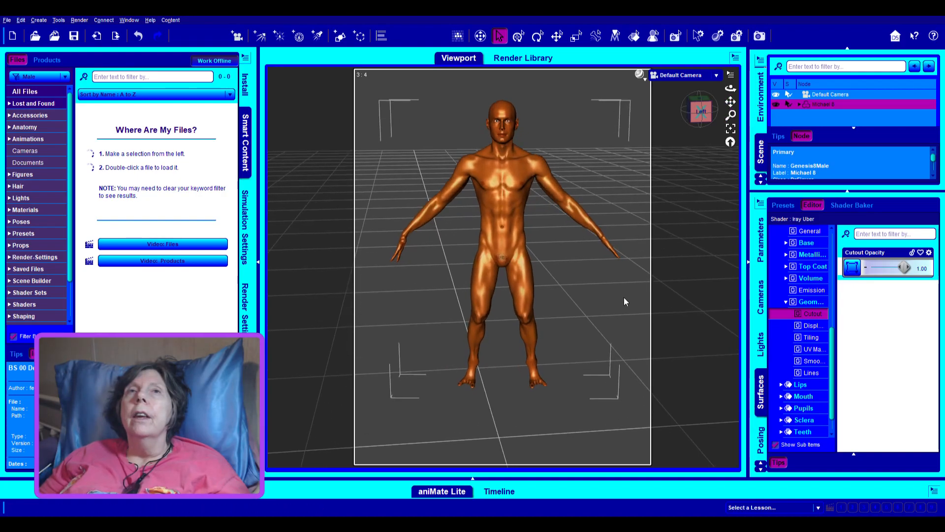
{"action": "left_click_drag", "start_coordinate": [730, 101], "coordinate": [730, 118]}
{"action": "scroll", "coordinate": [640, 178], "scroll_direction": "up", "scroll_amount": 2}
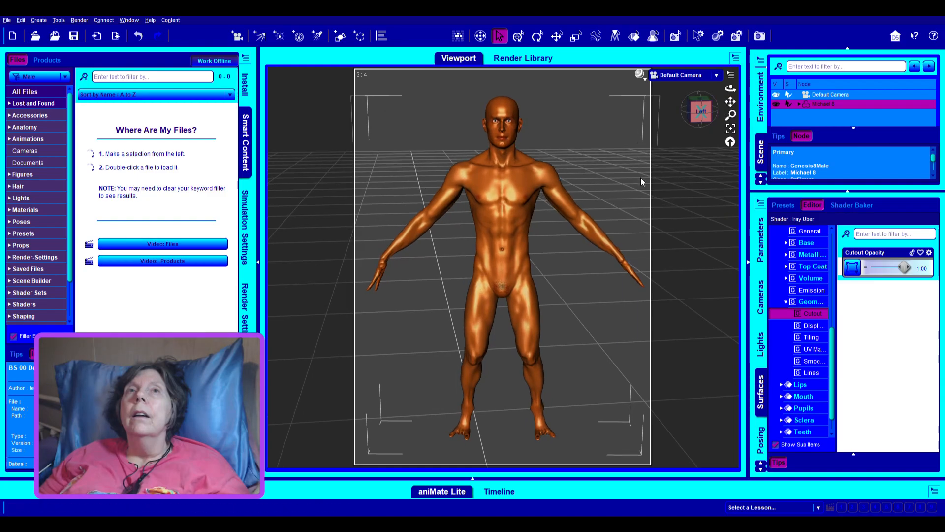
{"action": "scroll", "coordinate": [640, 178], "scroll_direction": "up", "scroll_amount": 1}
{"action": "scroll", "coordinate": [640, 177], "scroll_direction": "up", "scroll_amount": 1}
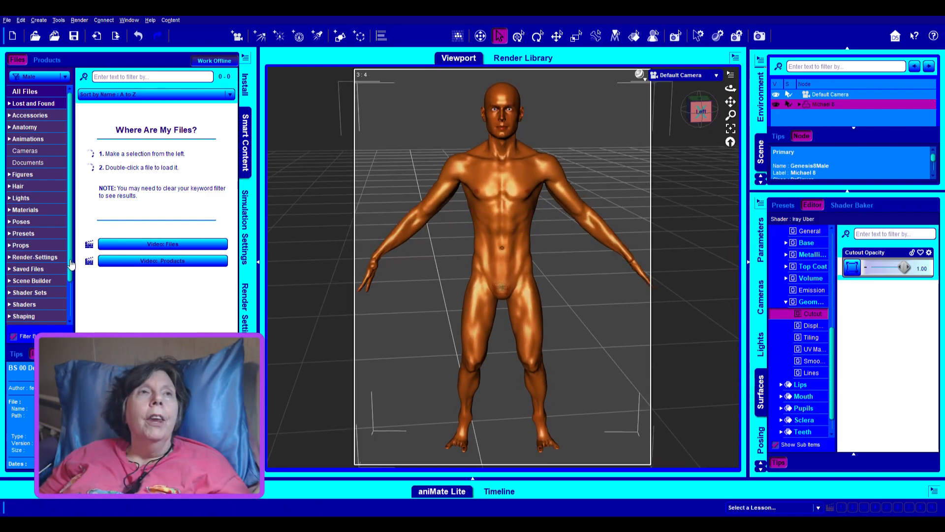
Load the Bridge Office !Outfit from the Wardrobe Outfits category onto Michael 8
{"action": "scroll", "coordinate": [69, 232], "scroll_direction": "down", "scroll_amount": 3}
{"action": "left_click", "coordinate": [6, 309]}
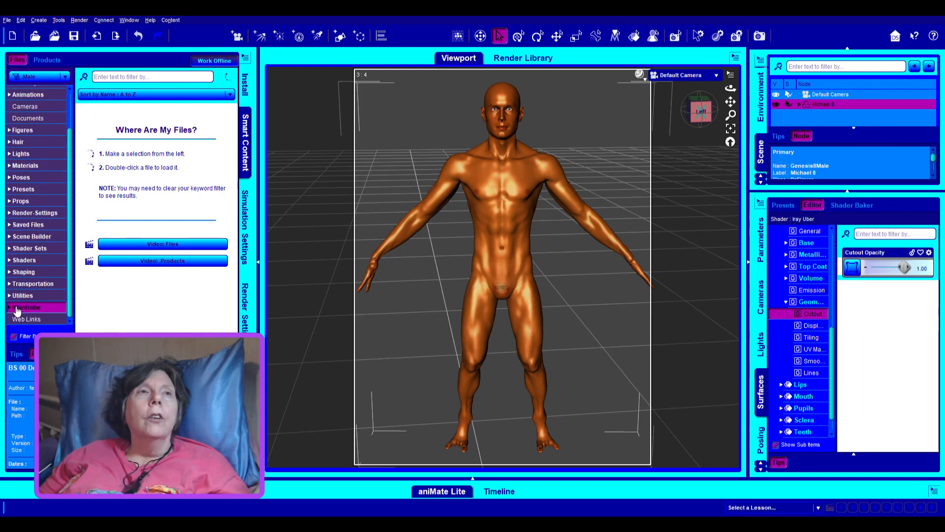
{"action": "left_click", "coordinate": [9, 308]}
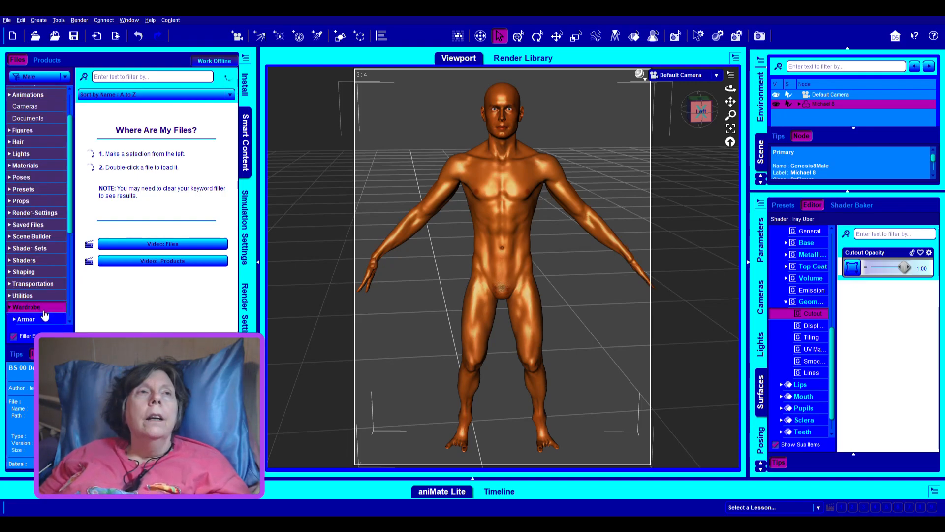
{"action": "scroll", "coordinate": [48, 307], "scroll_direction": "down", "scroll_amount": 1}
{"action": "scroll", "coordinate": [49, 311], "scroll_direction": "down", "scroll_amount": 2}
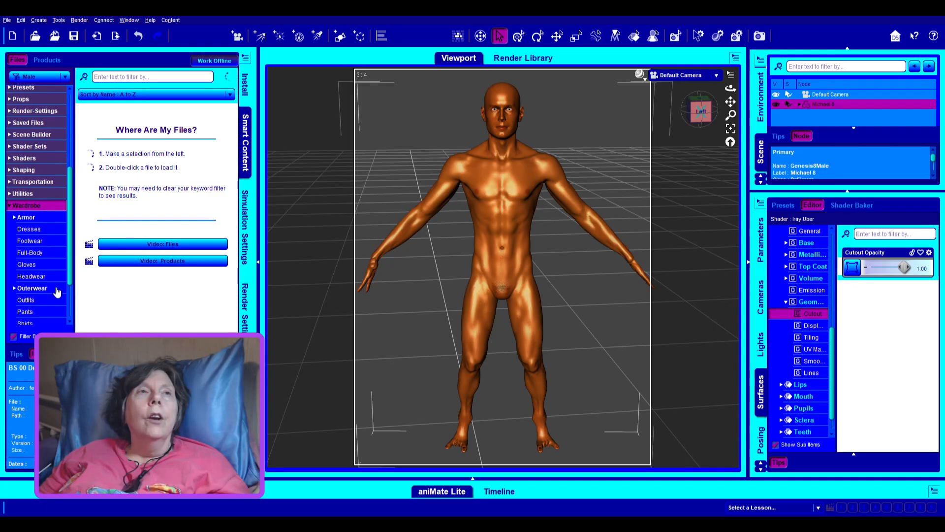
{"action": "left_click", "coordinate": [34, 299]}
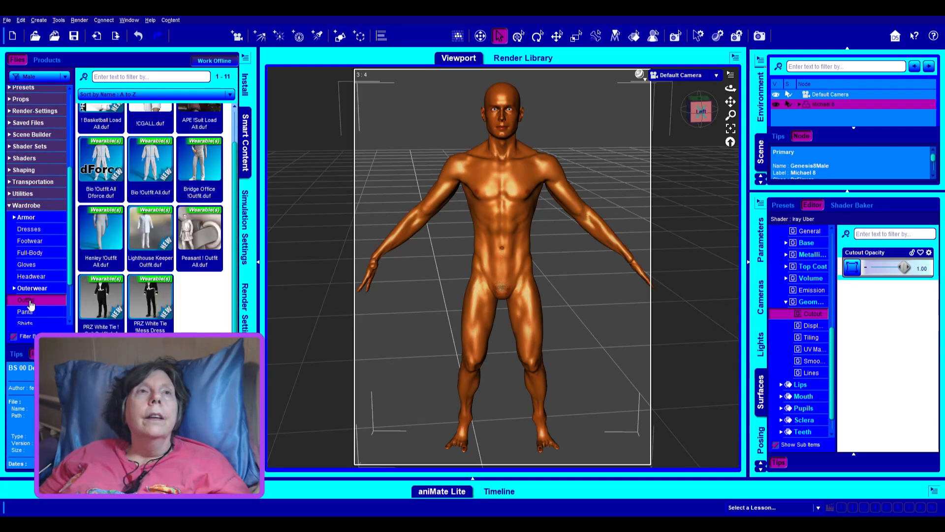
{"action": "left_click", "coordinate": [209, 182]}
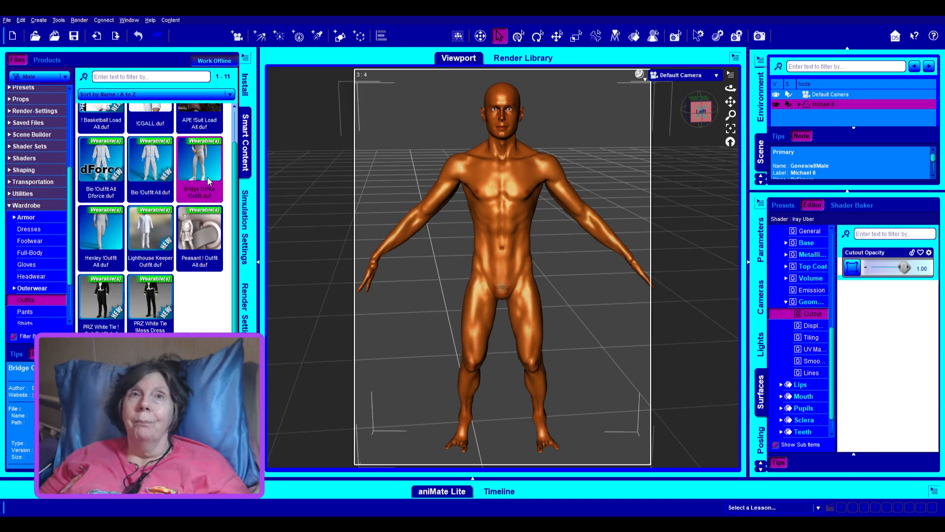
{"action": "double_click", "coordinate": [208, 178]}
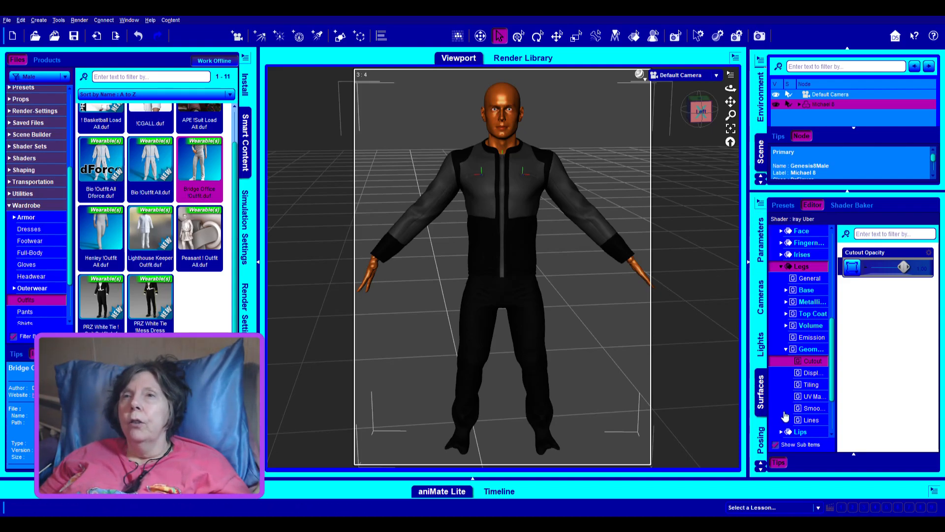
Collapse Michael 8's surface list and delete the BO Belt from the figure's outfit
{"action": "scroll", "coordinate": [815, 246], "scroll_direction": "up", "scroll_amount": 5}
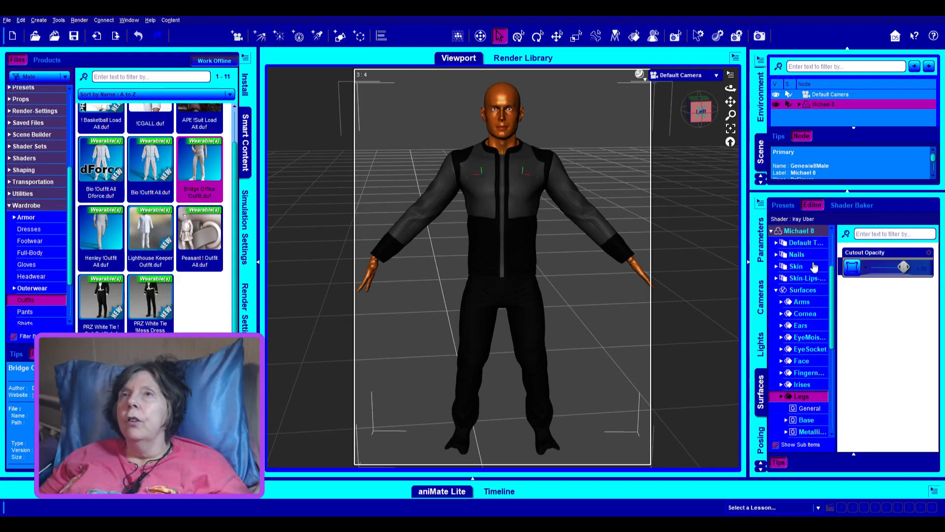
{"action": "left_click", "coordinate": [775, 232]}
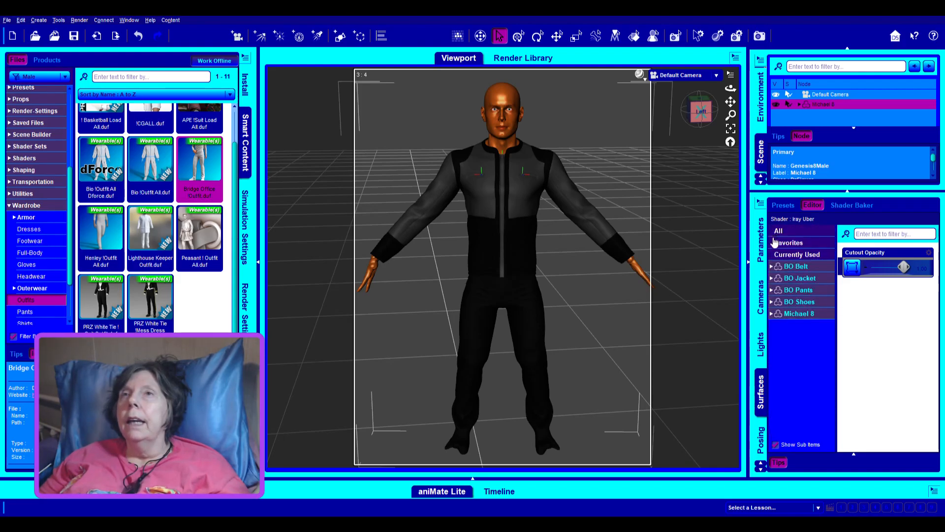
{"action": "left_click", "coordinate": [798, 266]}
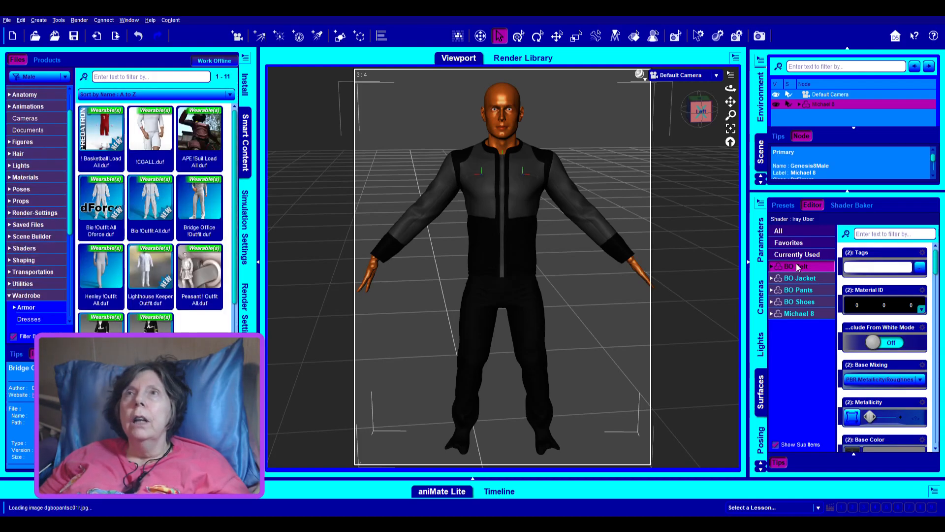
{"action": "left_click", "coordinate": [799, 105]}
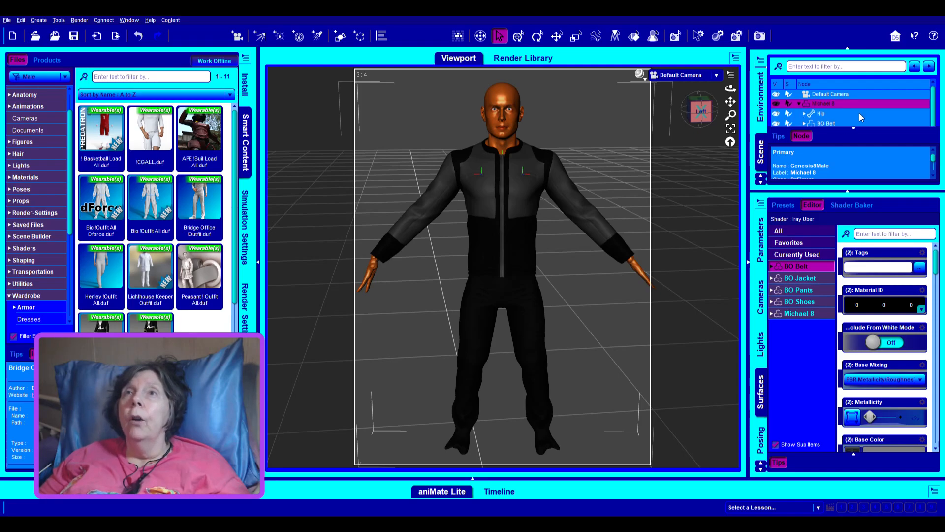
{"action": "left_click", "coordinate": [826, 123]}
{"action": "key", "text": "Delete"}
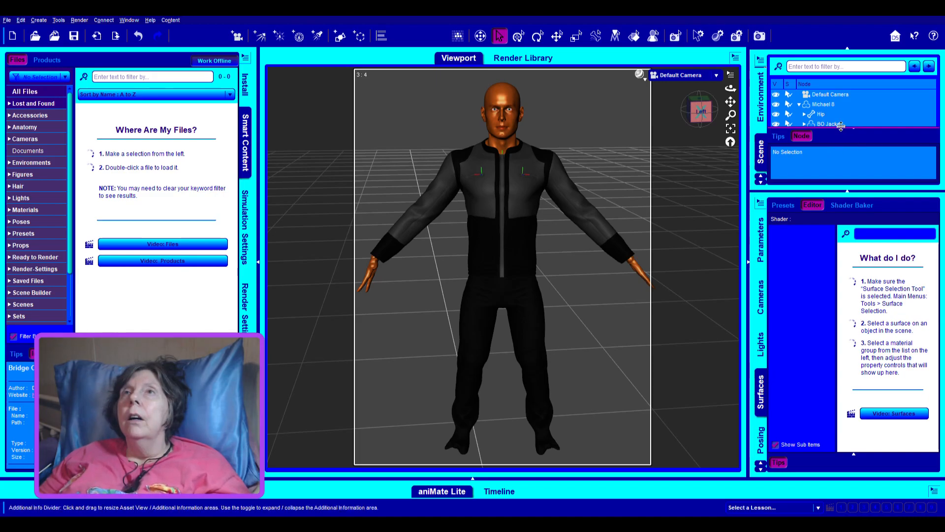
Try blue as the Base Color of all BO Jacket surfaces, undo it, and set the color to white (1.00, 1.00, 1.00)
{"action": "left_click", "coordinate": [838, 124]}
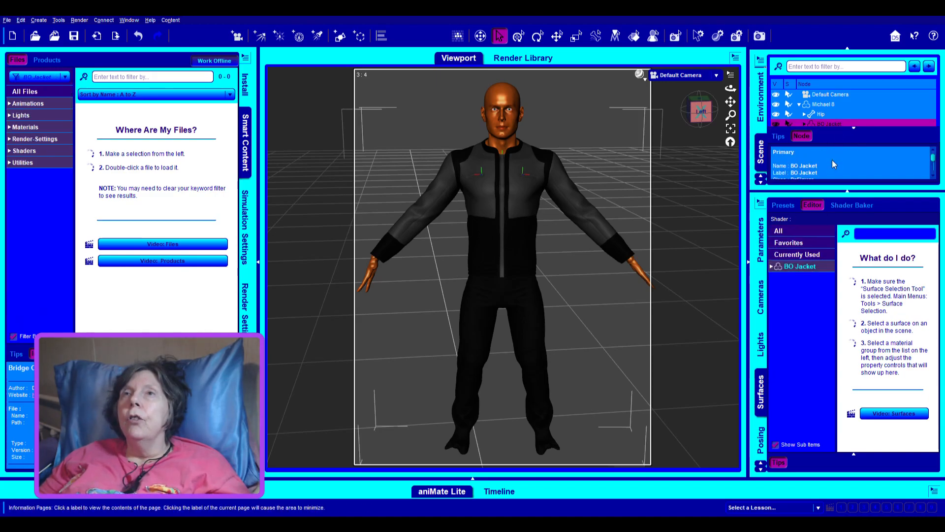
{"action": "left_click", "coordinate": [779, 270]}
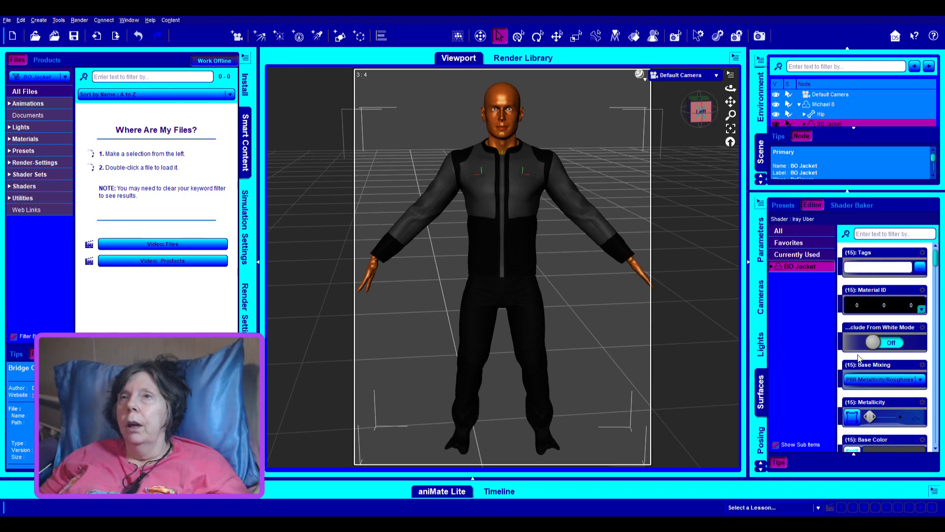
{"action": "scroll", "coordinate": [898, 367], "scroll_direction": "down", "scroll_amount": 2}
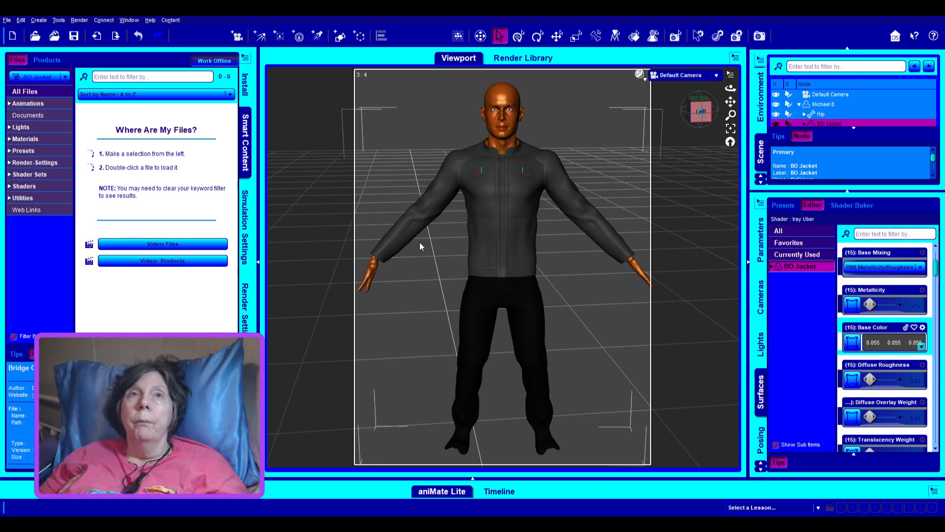
{"action": "left_click", "coordinate": [532, 338]}
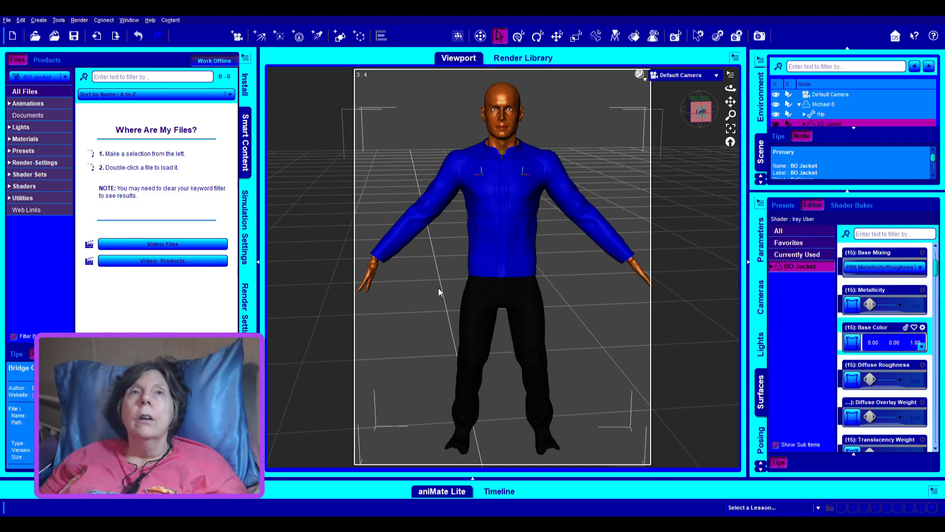
{"action": "key", "text": "ctrl+z"}
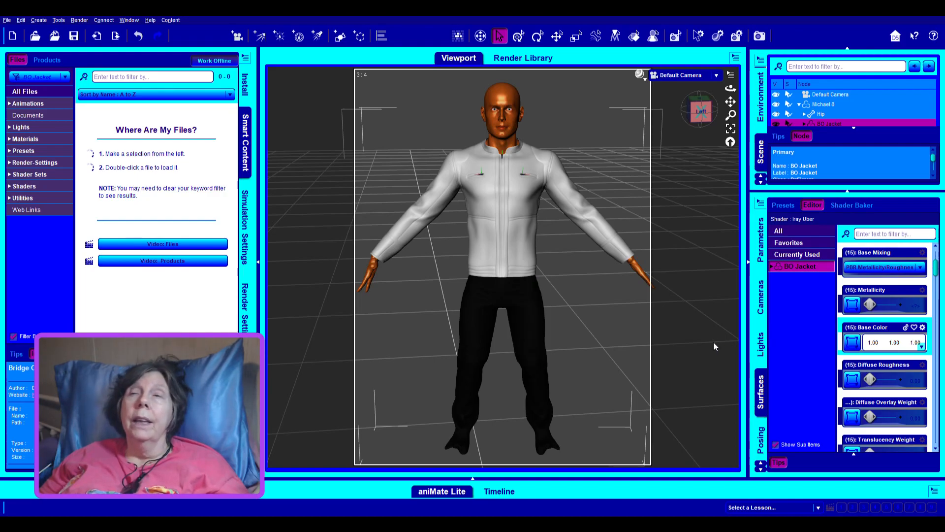
Set the Base Color of all BO Pants surfaces to white (1.00, 1.00, 1.00)
{"action": "left_click", "coordinate": [854, 129]}
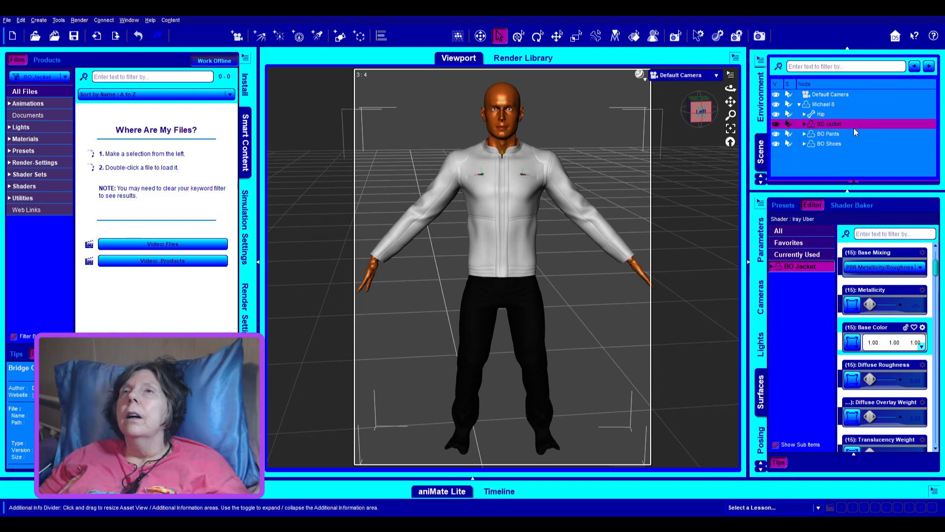
{"action": "left_click", "coordinate": [821, 135]}
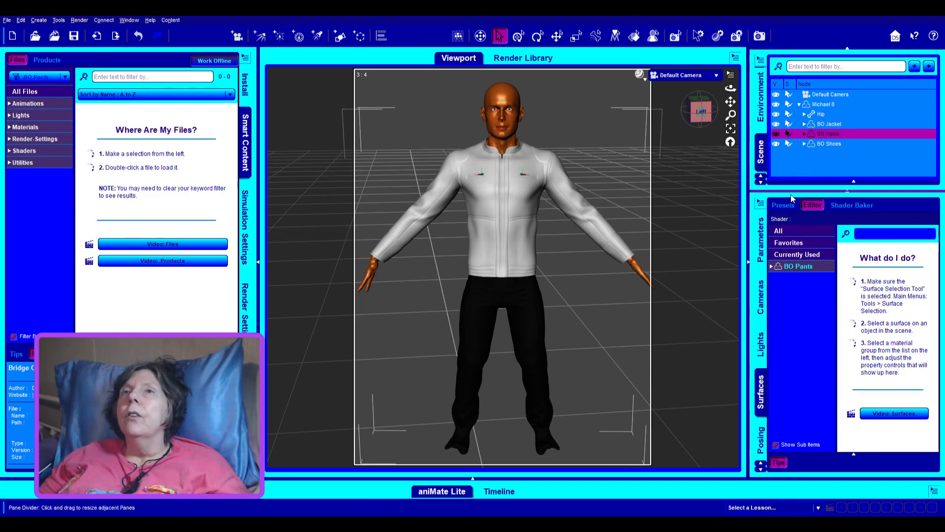
{"action": "left_click", "coordinate": [786, 268]}
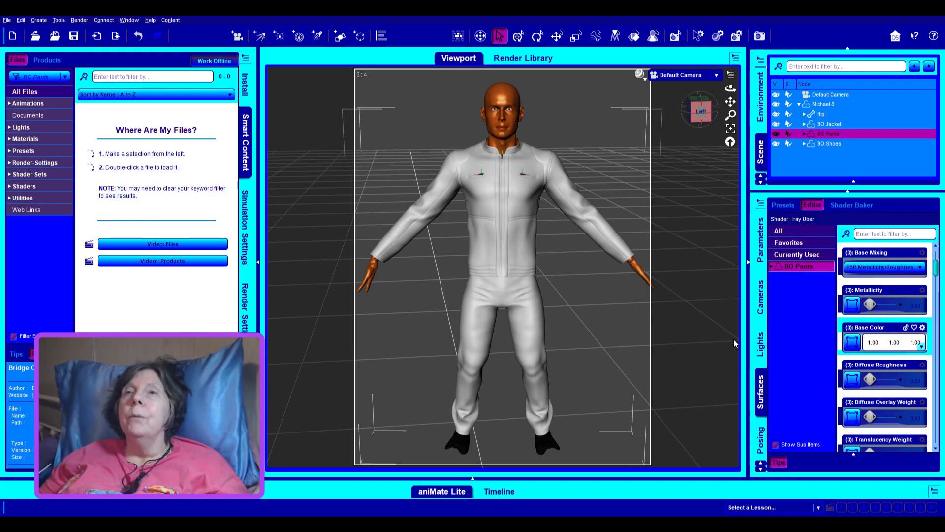
Set the Base Color of all BO Shoes surfaces to white (1.00, 1.00, 1.00)
{"action": "left_click", "coordinate": [824, 145]}
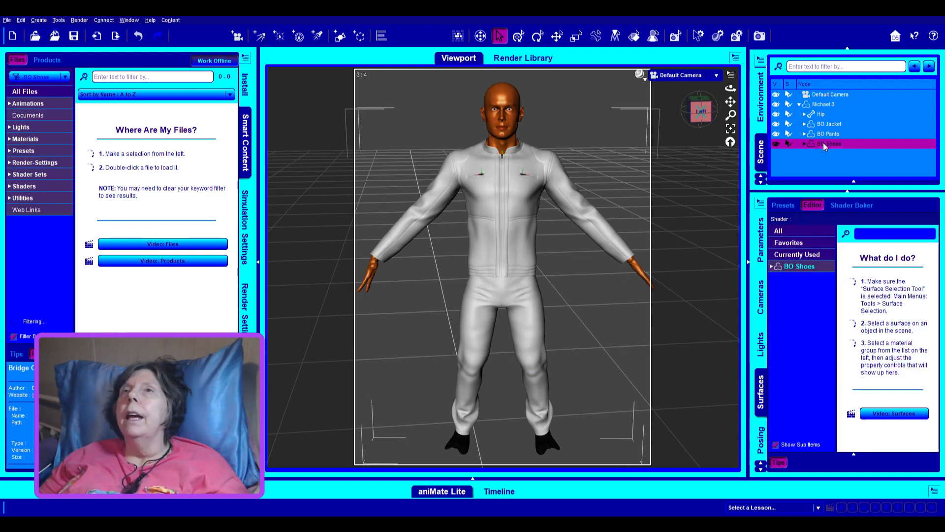
{"action": "left_click", "coordinate": [797, 268]}
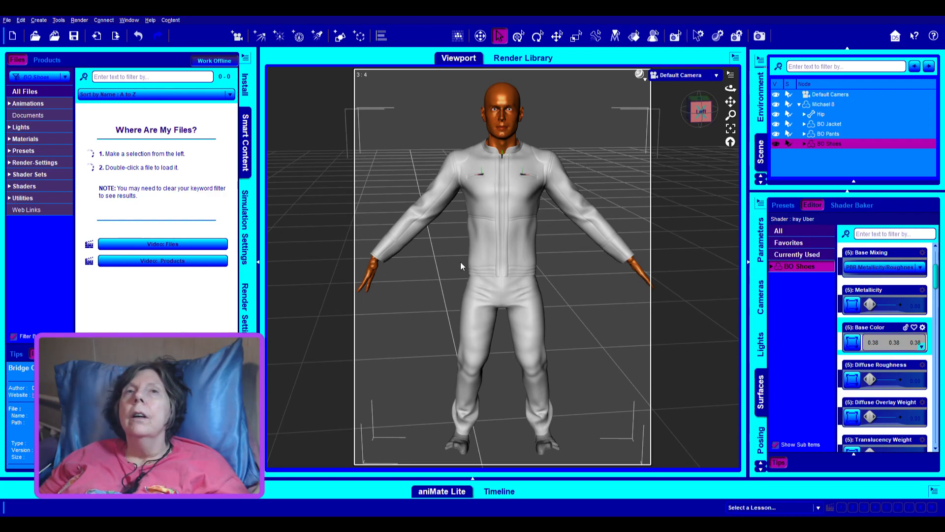
{"action": "left_click", "coordinate": [533, 336]}
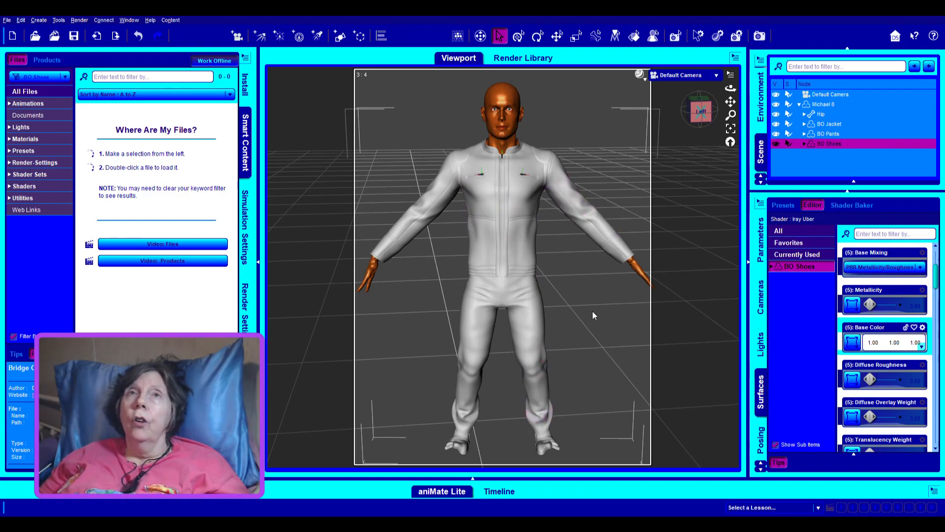
Frame the jacket's chest zippers closely and expand the BO Jacket's list of individual surfaces
{"action": "scroll", "coordinate": [571, 231], "scroll_direction": "up", "scroll_amount": 5}
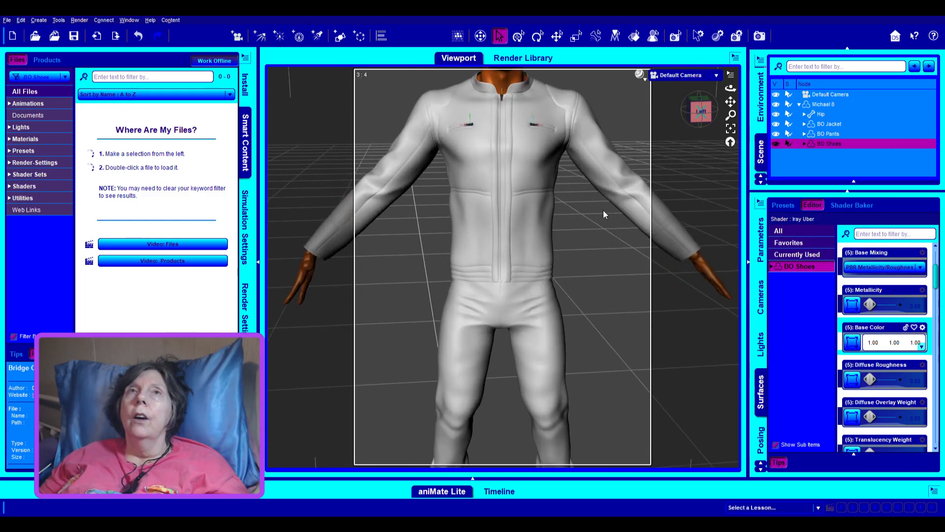
{"action": "left_click_drag", "start_coordinate": [730, 101], "coordinate": [730, 121]}
{"action": "scroll", "coordinate": [593, 204], "scroll_direction": "up", "scroll_amount": 6}
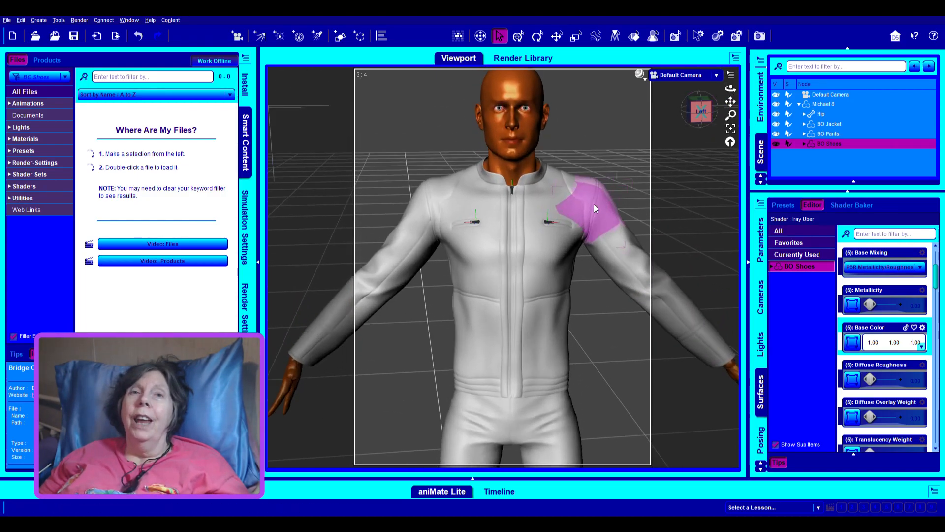
{"action": "scroll", "coordinate": [600, 204], "scroll_direction": "up", "scroll_amount": 3}
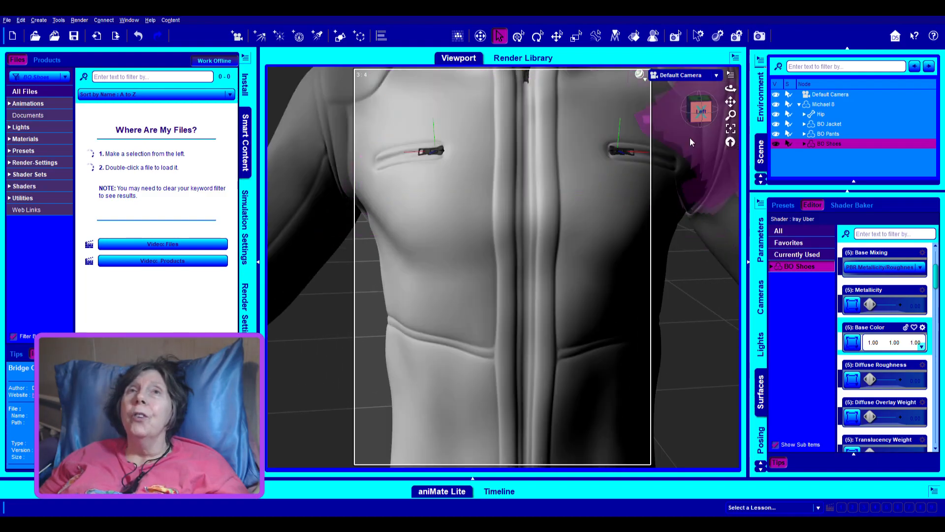
{"action": "left_click", "coordinate": [732, 97]}
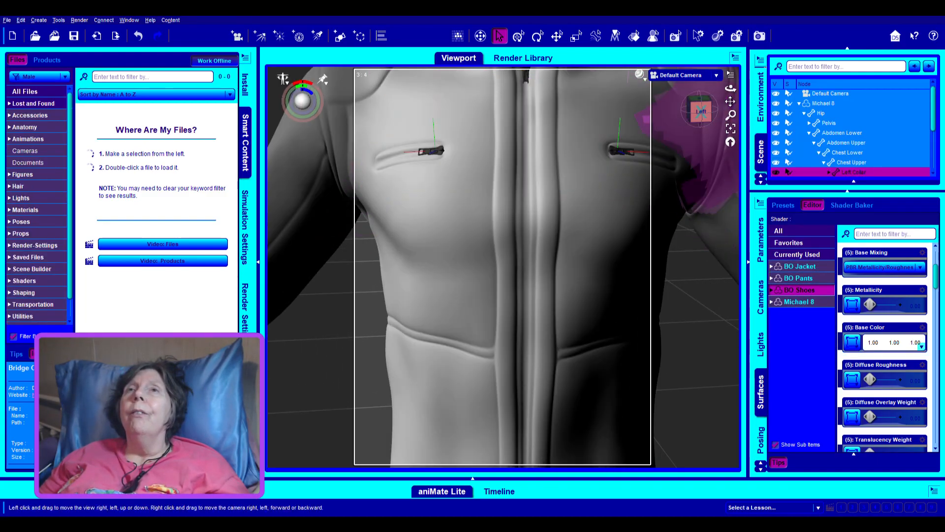
{"action": "left_click_drag", "start_coordinate": [732, 98], "coordinate": [731, 120]}
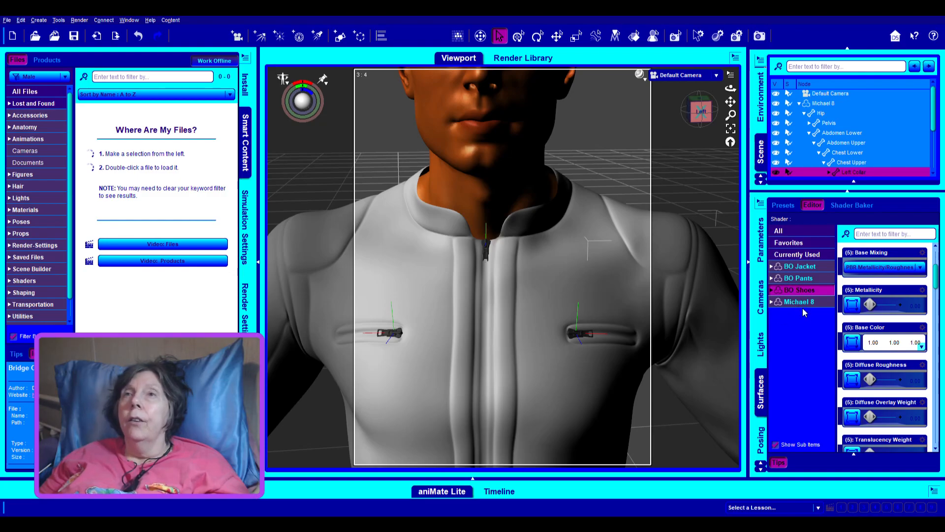
{"action": "left_click", "coordinate": [793, 267]}
{"action": "left_click", "coordinate": [772, 266]}
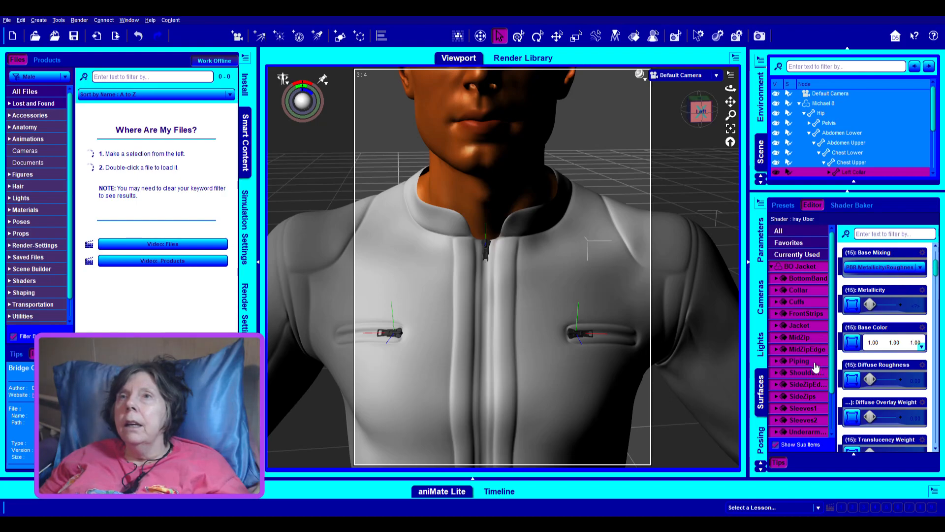
{"action": "scroll", "coordinate": [803, 406], "scroll_direction": "down", "scroll_amount": 2}
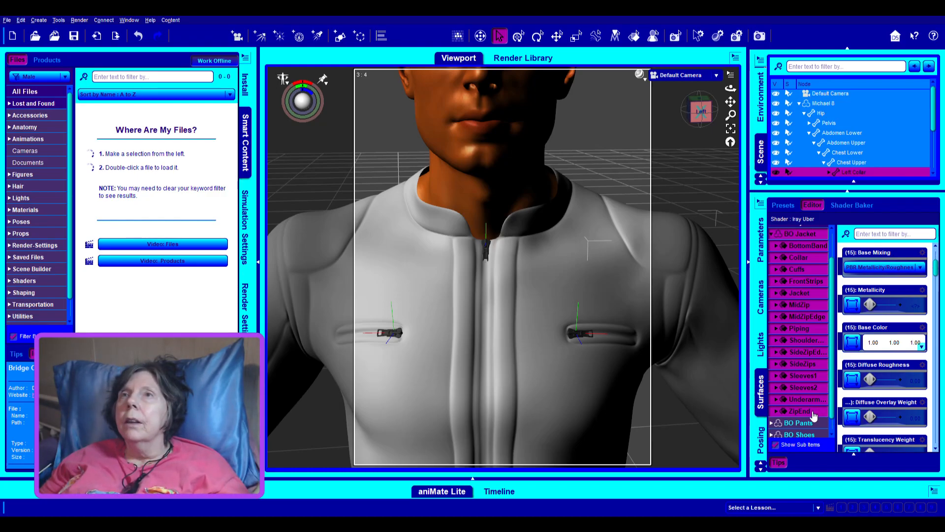
Look through the BO Jacket's BottomBand and MidZip surfaces and examine the MidZip surface's properties
{"action": "left_click", "coordinate": [803, 251]}
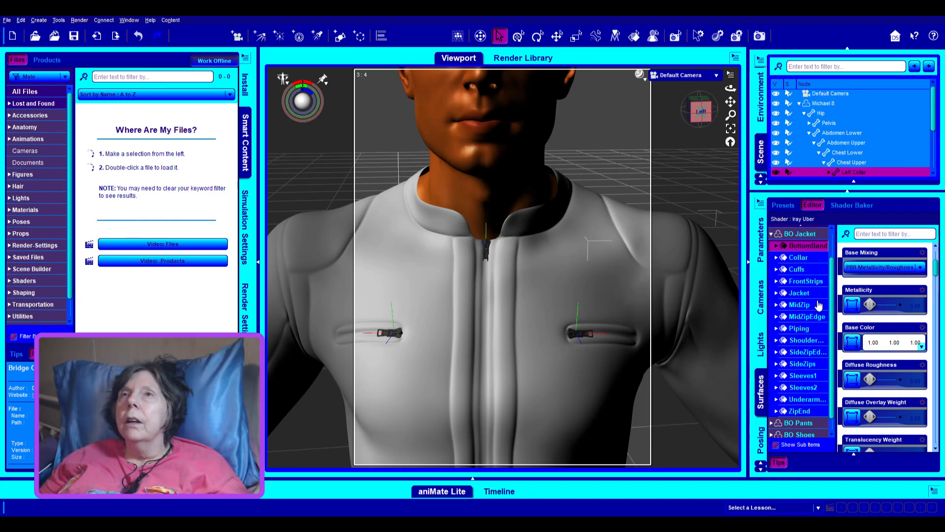
{"action": "left_click", "coordinate": [803, 305]}
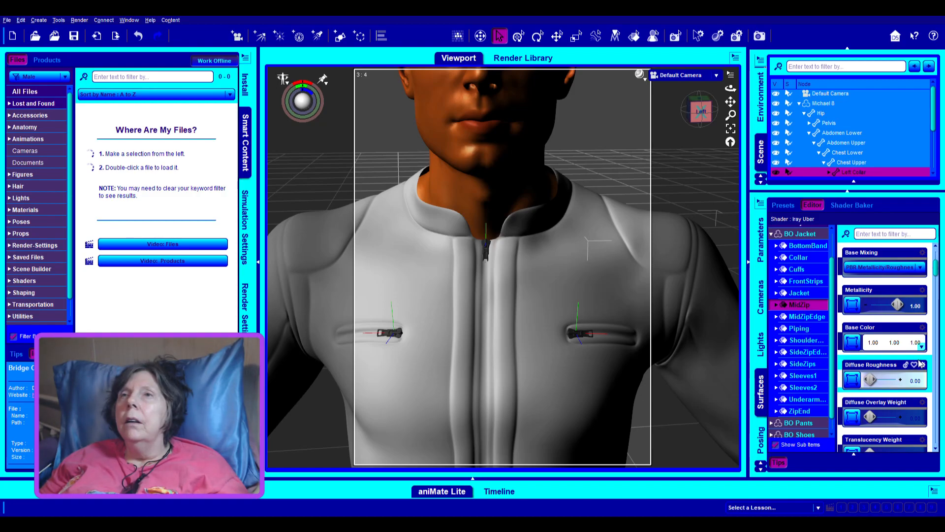
{"action": "scroll", "coordinate": [899, 398], "scroll_direction": "down", "scroll_amount": 5}
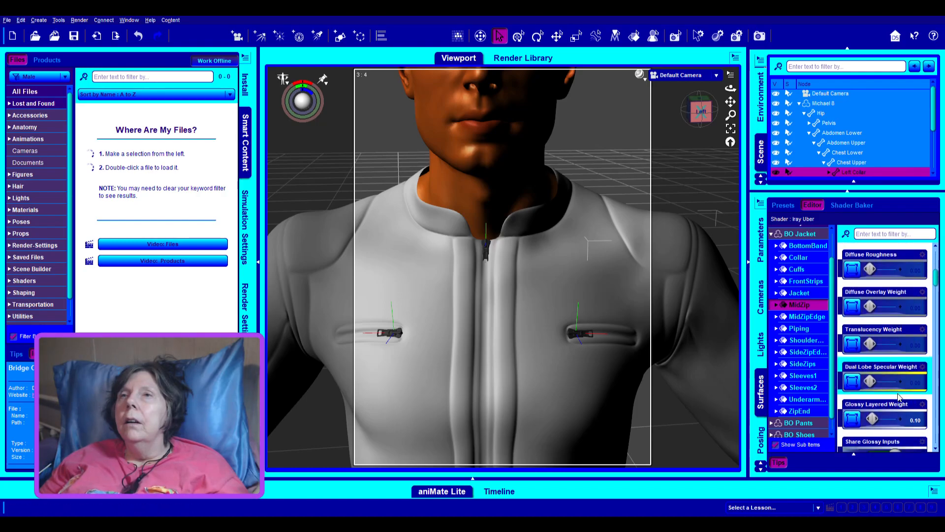
{"action": "scroll", "coordinate": [899, 398], "scroll_direction": "down", "scroll_amount": 6}
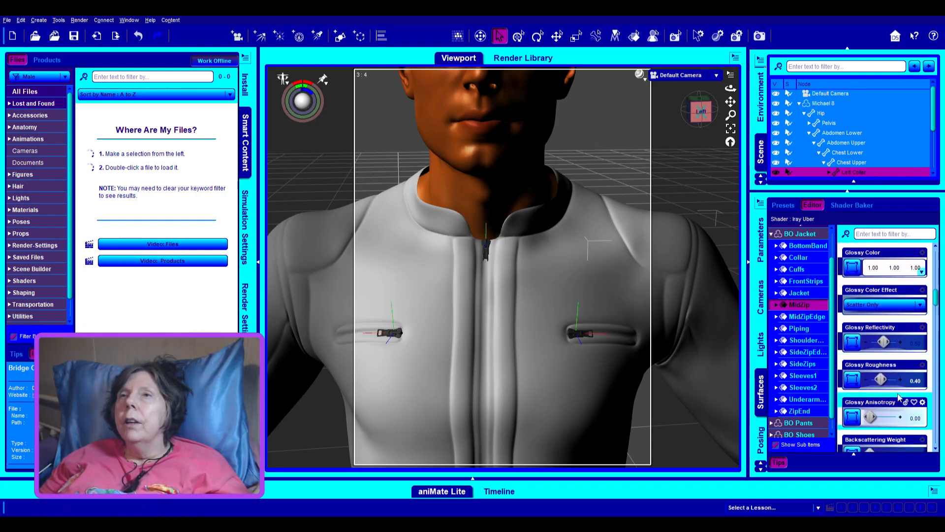
{"action": "scroll", "coordinate": [899, 398], "scroll_direction": "down", "scroll_amount": 3}
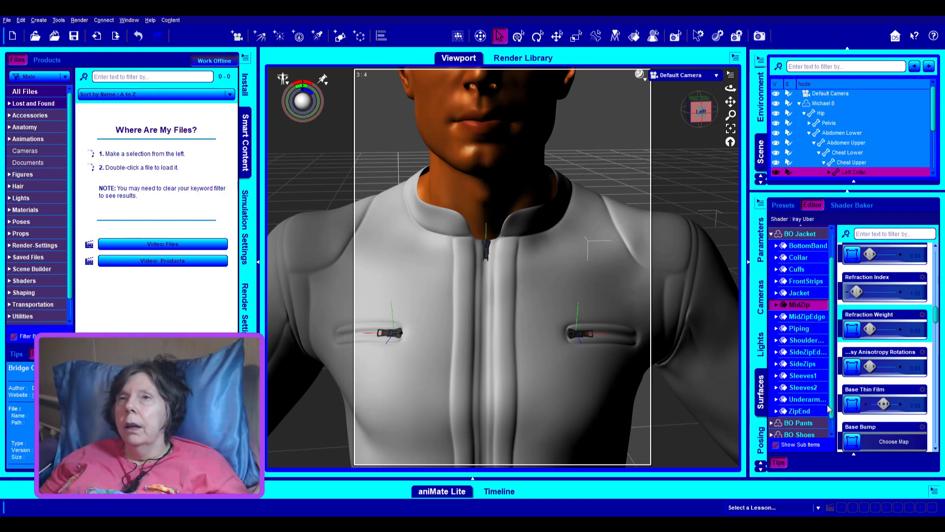
{"action": "scroll", "coordinate": [908, 375], "scroll_direction": "down", "scroll_amount": 1}
Test the Cutout Opacity of the BO Jacket's ZipEnd surface by lowering it to the minimum and returning it to 1.00
{"action": "left_click", "coordinate": [794, 412]}
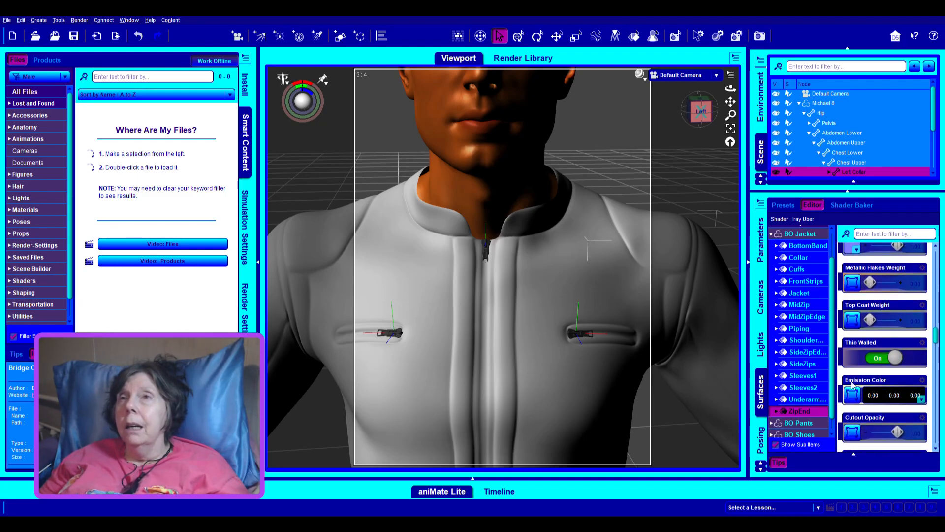
{"action": "scroll", "coordinate": [882, 340], "scroll_direction": "up", "scroll_amount": 10}
{"action": "scroll", "coordinate": [915, 306], "scroll_direction": "down", "scroll_amount": 1}
{"action": "scroll", "coordinate": [911, 332], "scroll_direction": "down", "scroll_amount": 5}
{"action": "scroll", "coordinate": [911, 332], "scroll_direction": "down", "scroll_amount": 6}
{"action": "scroll", "coordinate": [910, 332], "scroll_direction": "down", "scroll_amount": 6}
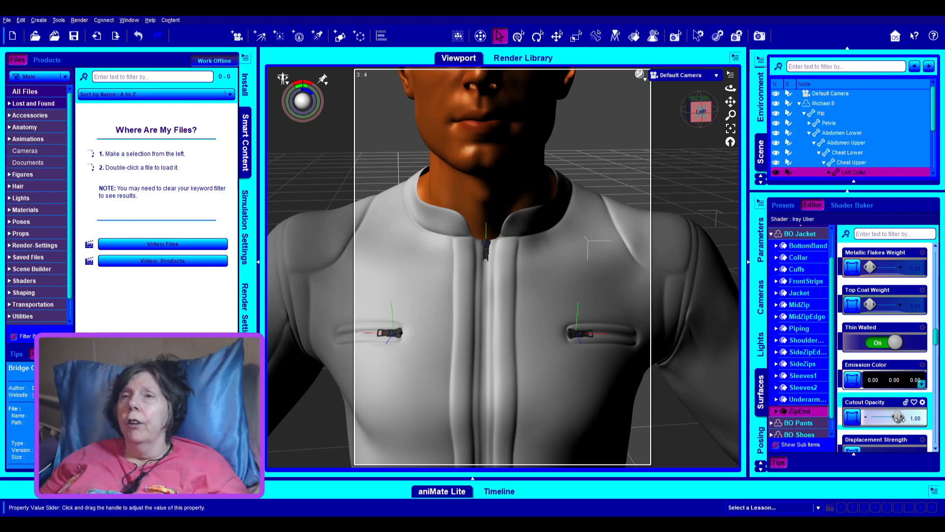
{"action": "mouse_move", "coordinate": [898, 417]}
{"action": "left_mouse_down"}
{"action": "mouse_move", "coordinate": [835, 415]}
{"action": "mouse_move", "coordinate": [913, 411]}
{"action": "left_mouse_up"}
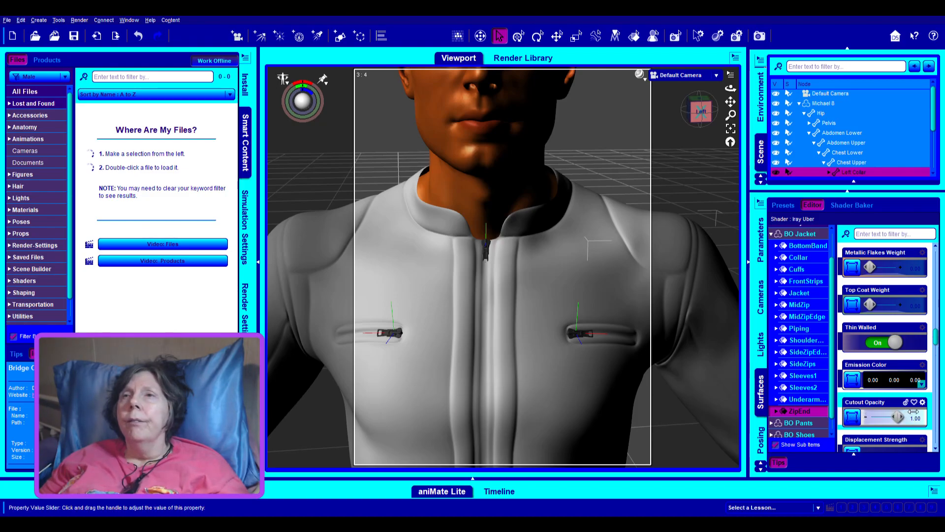
{"action": "scroll", "coordinate": [878, 419], "scroll_direction": "down", "scroll_amount": 3}
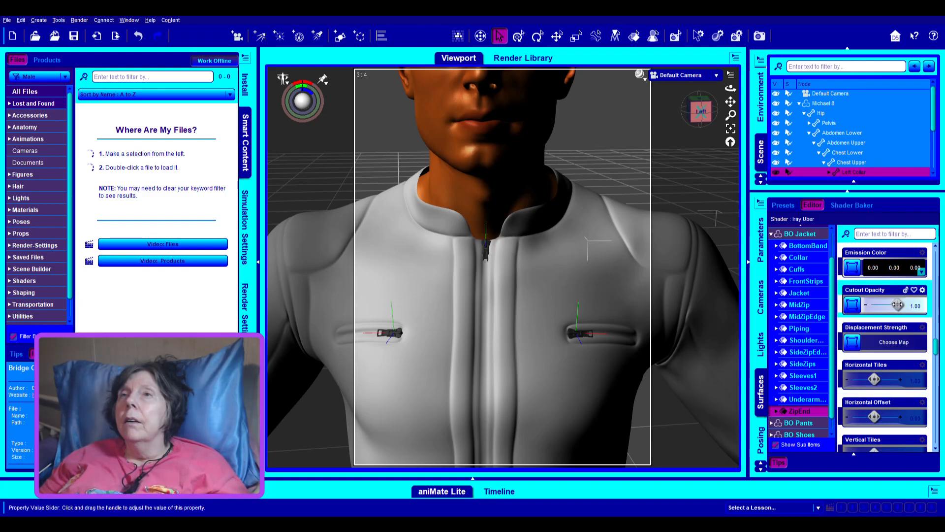
{"action": "left_click_drag", "start_coordinate": [897, 304], "coordinate": [826, 303]}
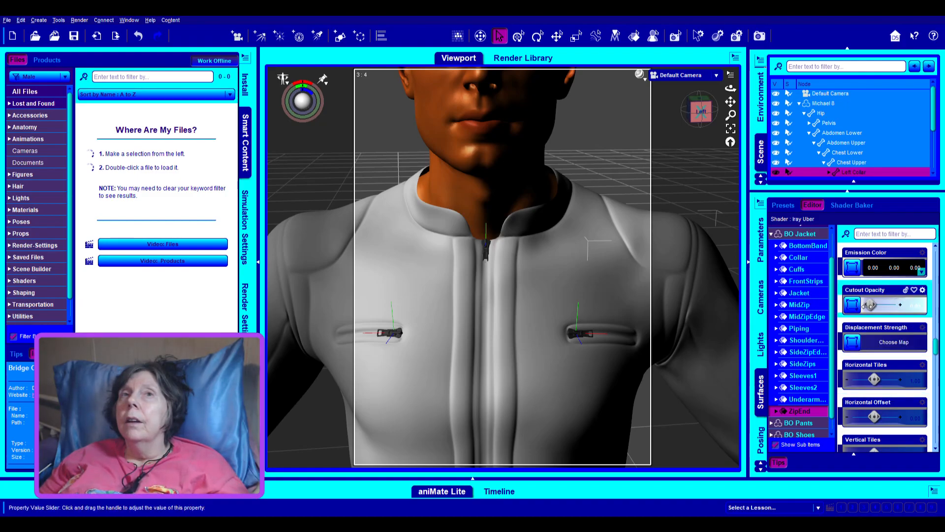
{"action": "left_click_drag", "start_coordinate": [857, 307], "coordinate": [899, 310]}
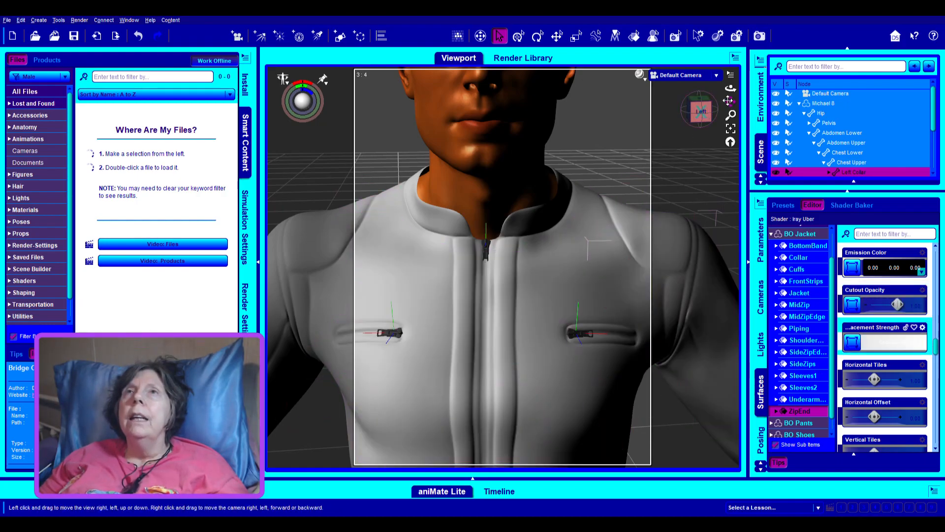
Lower the ZipEnd surface's Cutout Opacity to the minimum, checking its effect at the jacket's chest and bottom hem
{"action": "left_click_drag", "start_coordinate": [728, 100], "coordinate": [728, 82]}
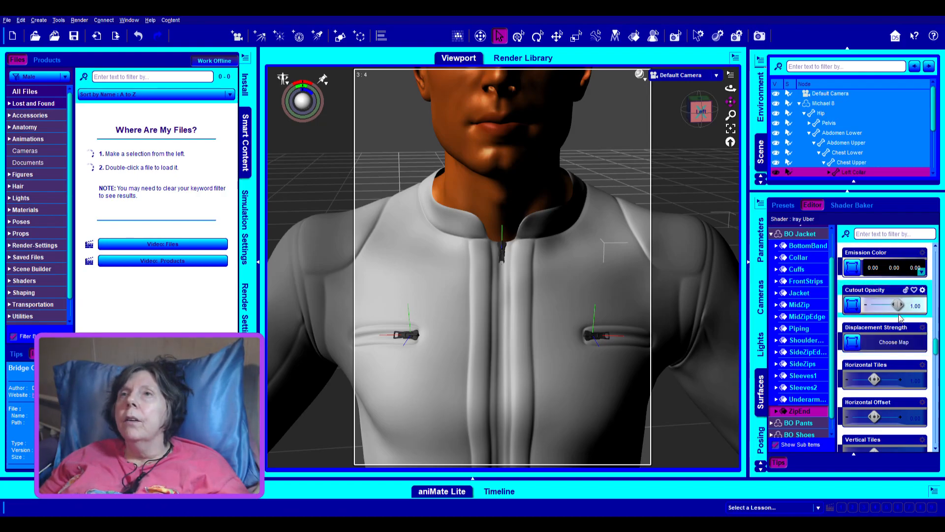
{"action": "left_click_drag", "start_coordinate": [898, 305], "coordinate": [819, 309]}
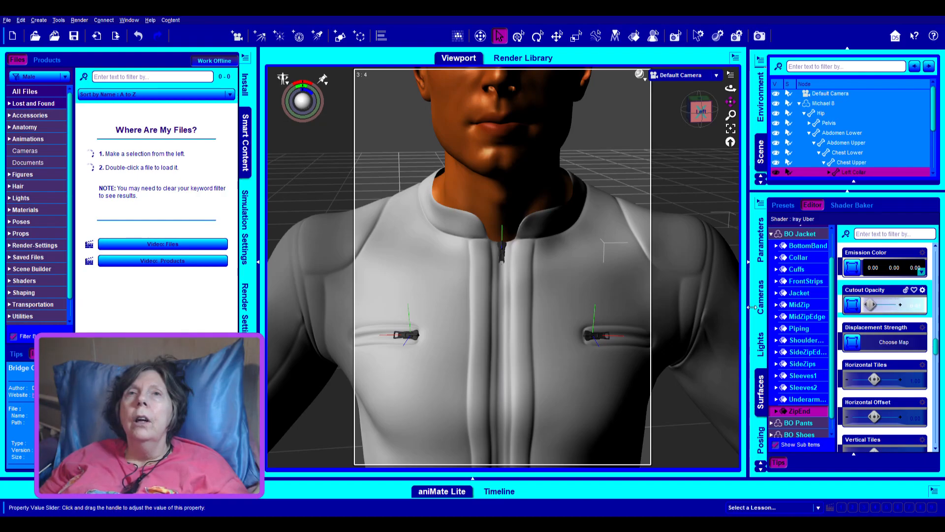
{"action": "key", "text": "ctrl+z"}
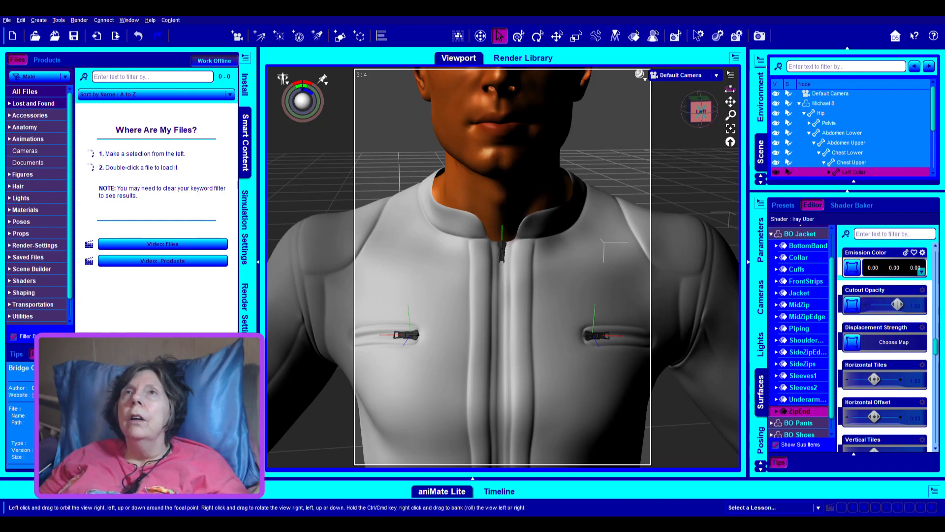
{"action": "left_click_drag", "start_coordinate": [732, 101], "coordinate": [733, 22]}
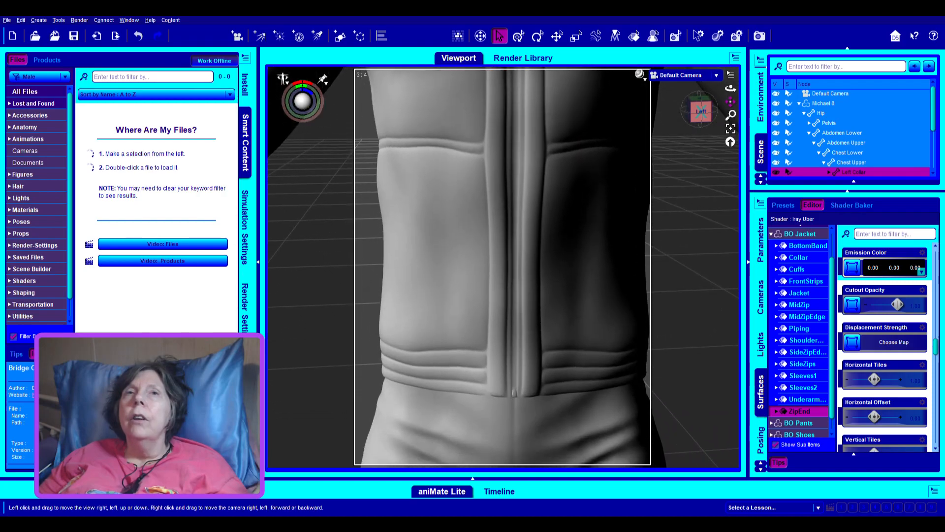
{"action": "left_click_drag", "start_coordinate": [898, 305], "coordinate": [794, 307]}
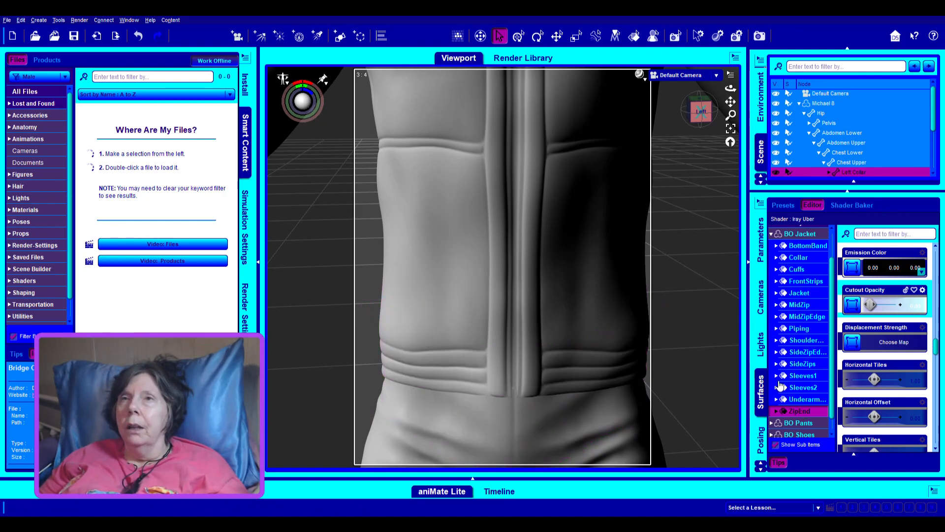
Test the Cutout Opacity of the BO Jacket's SideZipEdge surface against the chest zippers and leave it at 1.00
{"action": "left_click", "coordinate": [810, 352]}
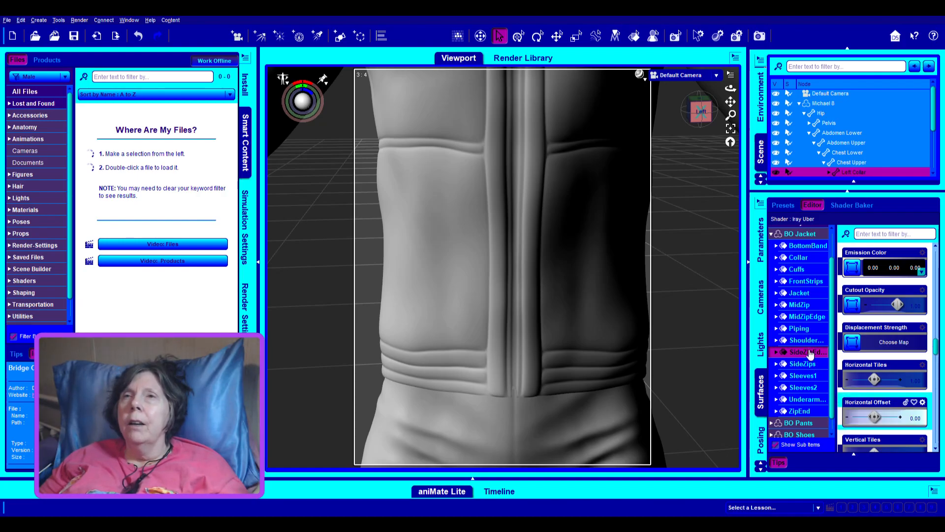
{"action": "left_click", "coordinate": [776, 353]}
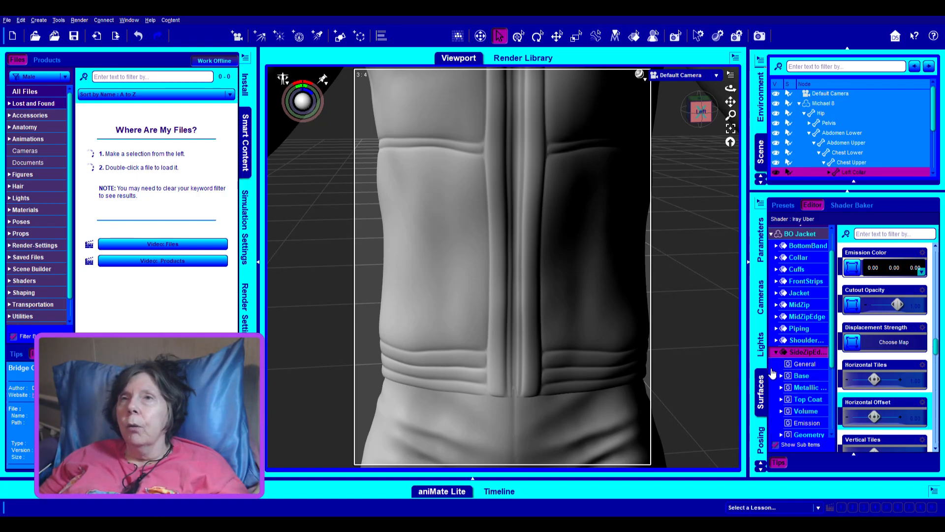
{"action": "scroll", "coordinate": [807, 409], "scroll_direction": "down", "scroll_amount": 3}
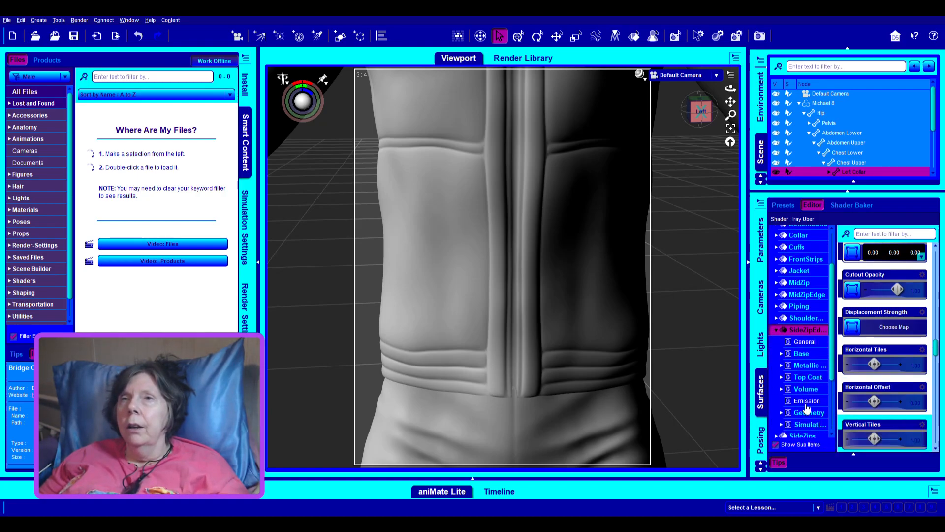
{"action": "scroll", "coordinate": [811, 414], "scroll_direction": "down", "scroll_amount": 2}
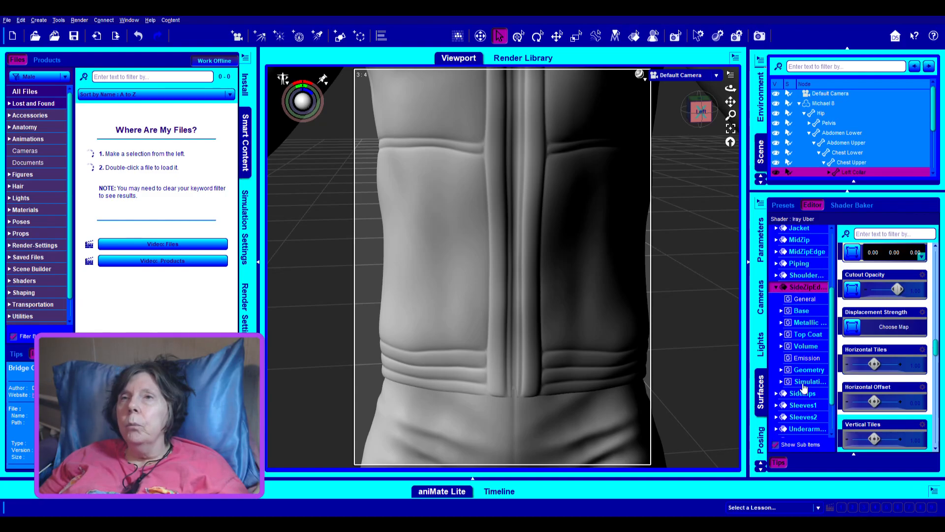
{"action": "left_click", "coordinate": [782, 371]}
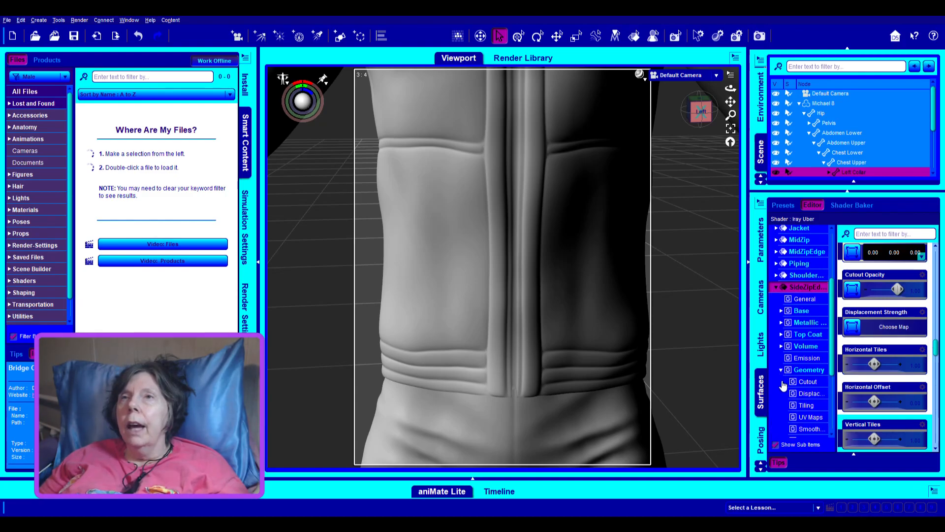
{"action": "left_click", "coordinate": [808, 383]}
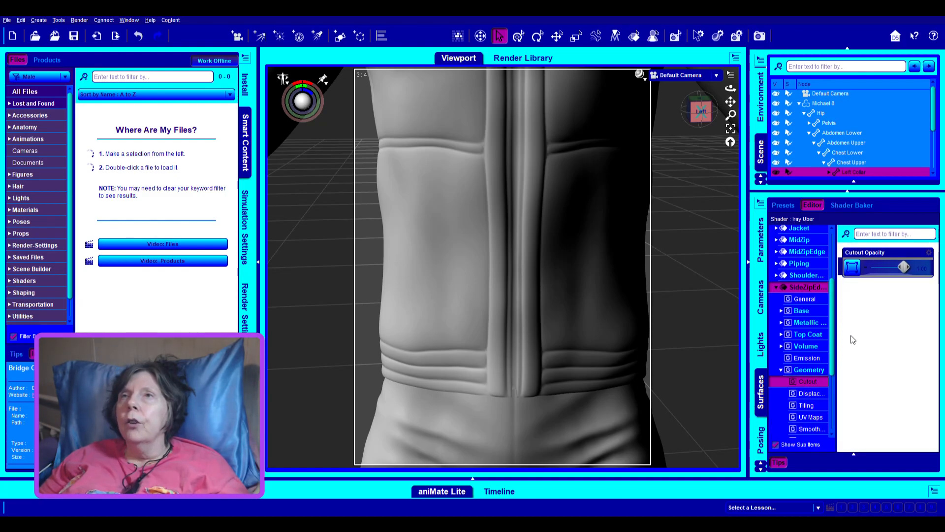
{"action": "left_click_drag", "start_coordinate": [904, 267], "coordinate": [819, 276]}
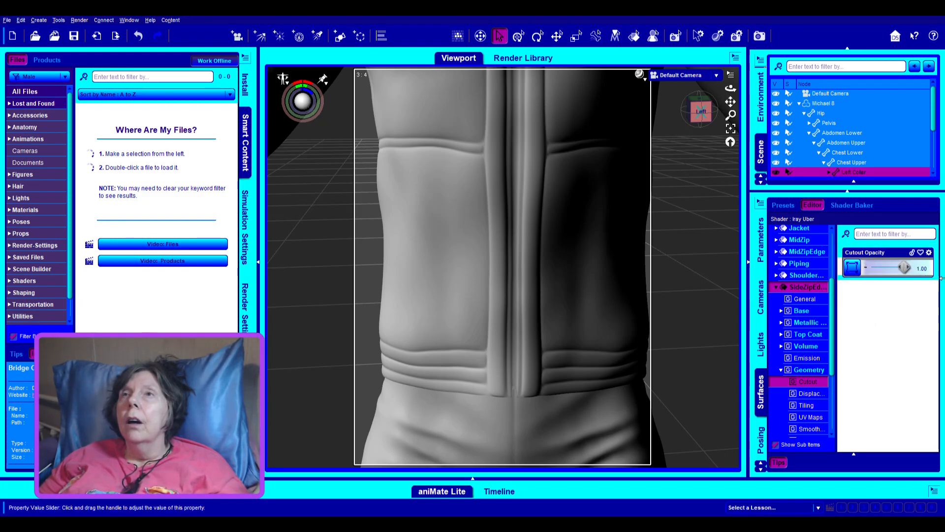
{"action": "left_click_drag", "start_coordinate": [730, 102], "coordinate": [730, 77]}
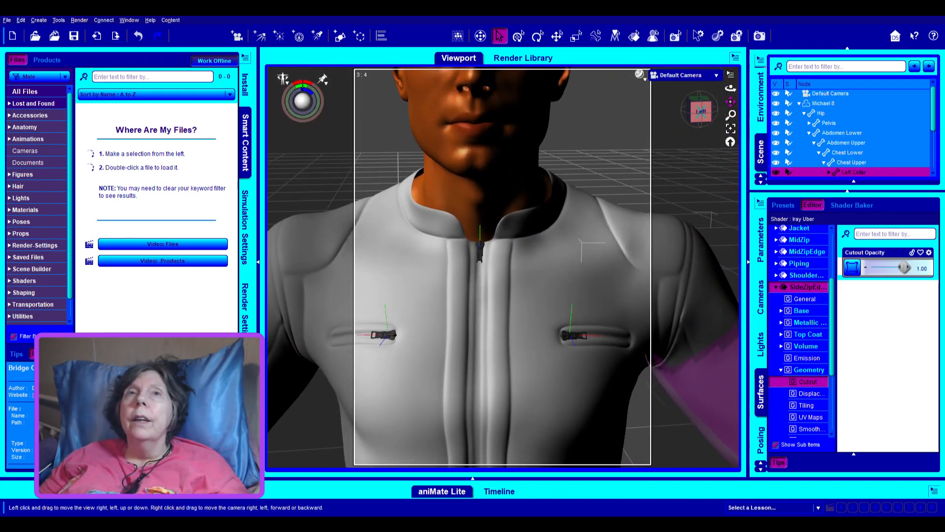
{"action": "left_click_drag", "start_coordinate": [903, 267], "coordinate": [942, 256]}
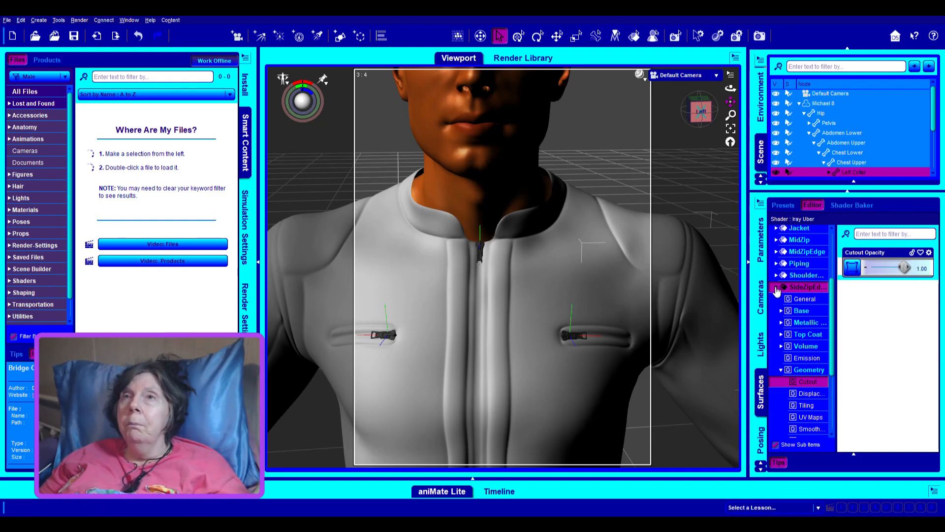
{"action": "left_click", "coordinate": [777, 289]}
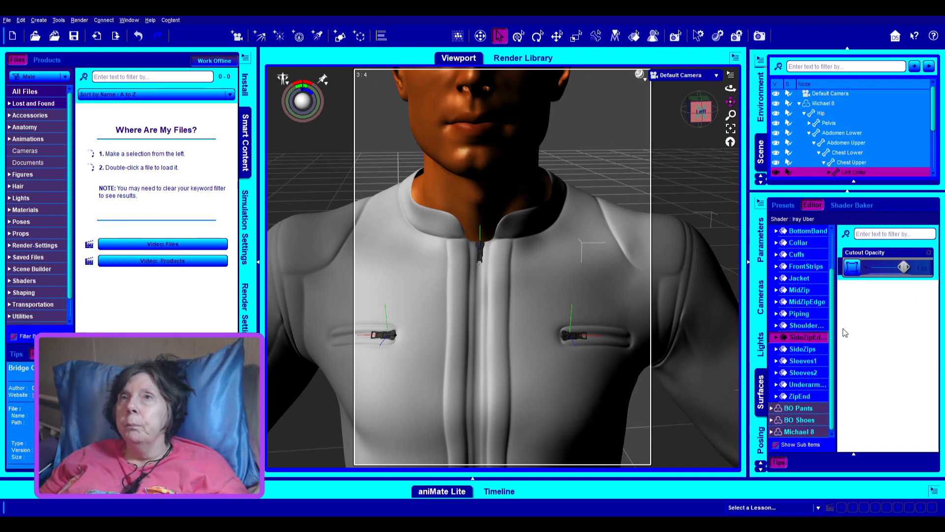
Test the Cutout Opacity of the BO Jacket's FrontStrips surface and return it to 1.00
{"action": "left_click", "coordinate": [808, 267]}
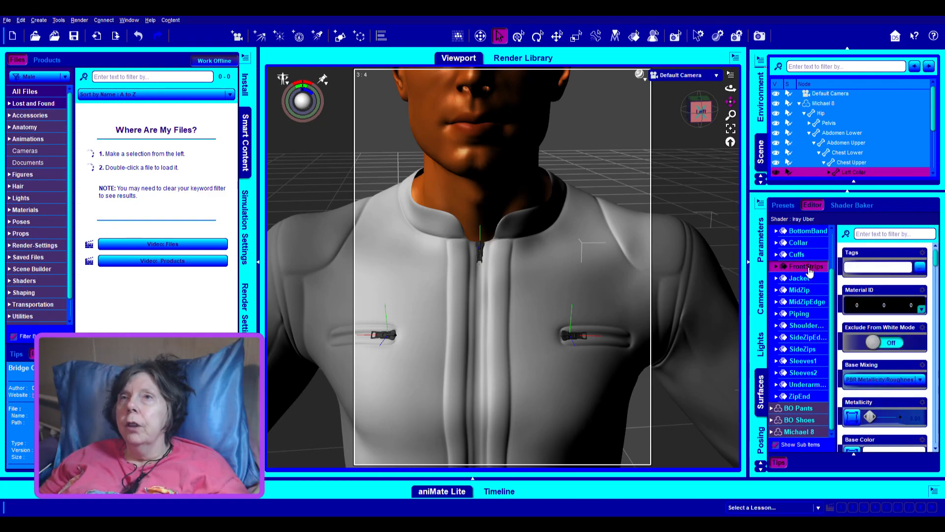
{"action": "left_click", "coordinate": [776, 267]}
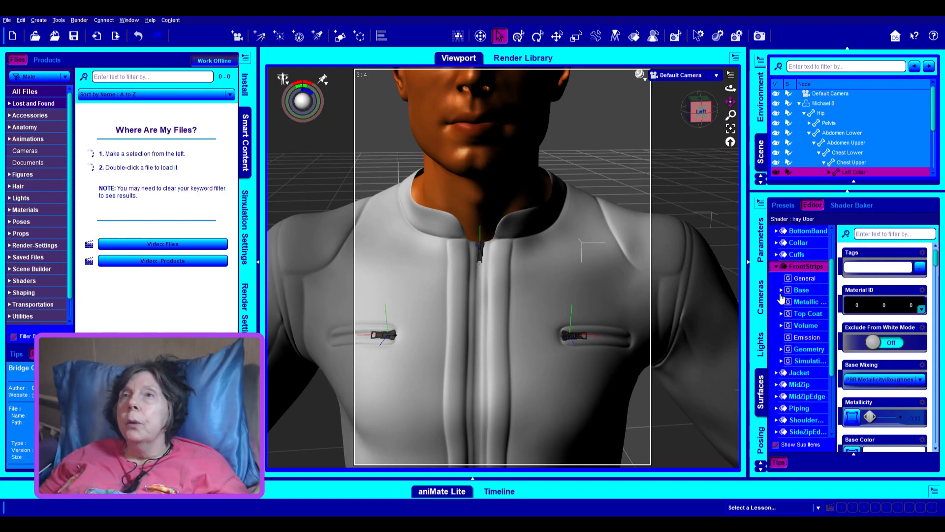
{"action": "left_click", "coordinate": [778, 351]}
{"action": "left_click", "coordinate": [781, 349]}
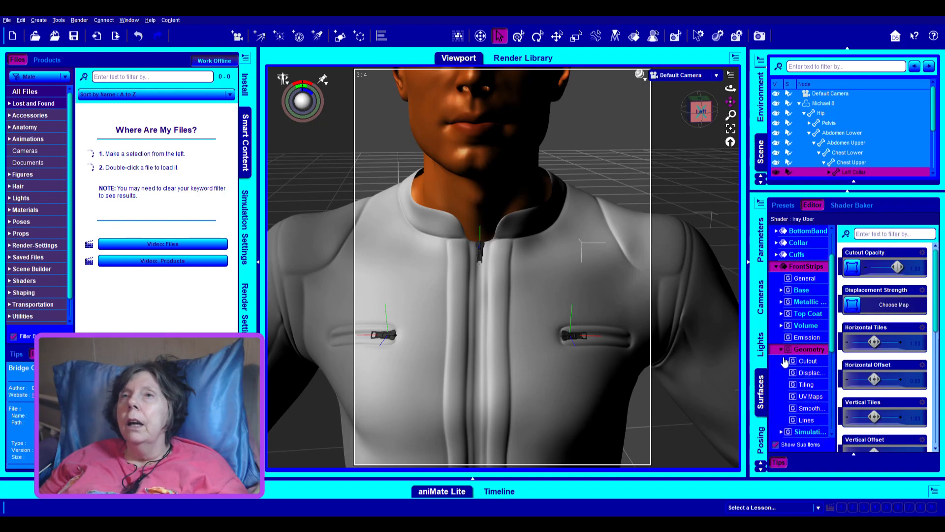
{"action": "left_click", "coordinate": [808, 361]}
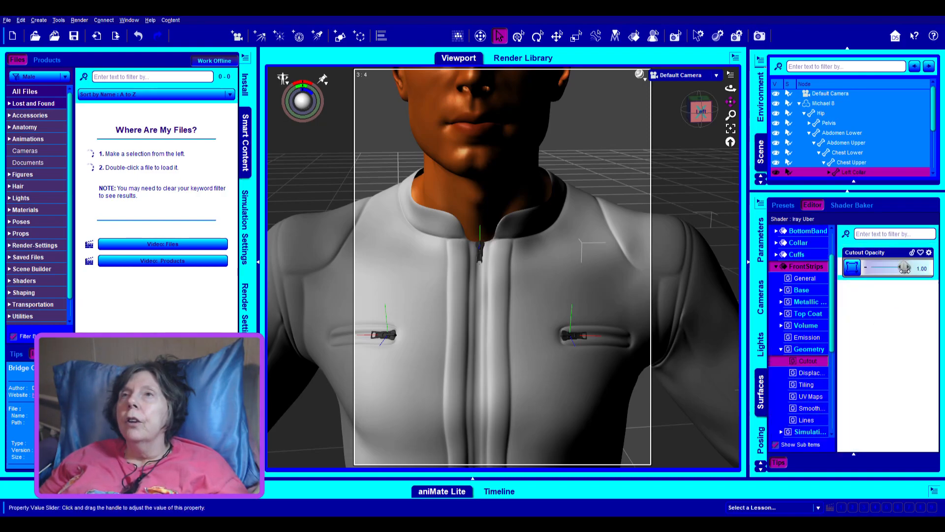
{"action": "left_click_drag", "start_coordinate": [903, 267], "coordinate": [941, 257]}
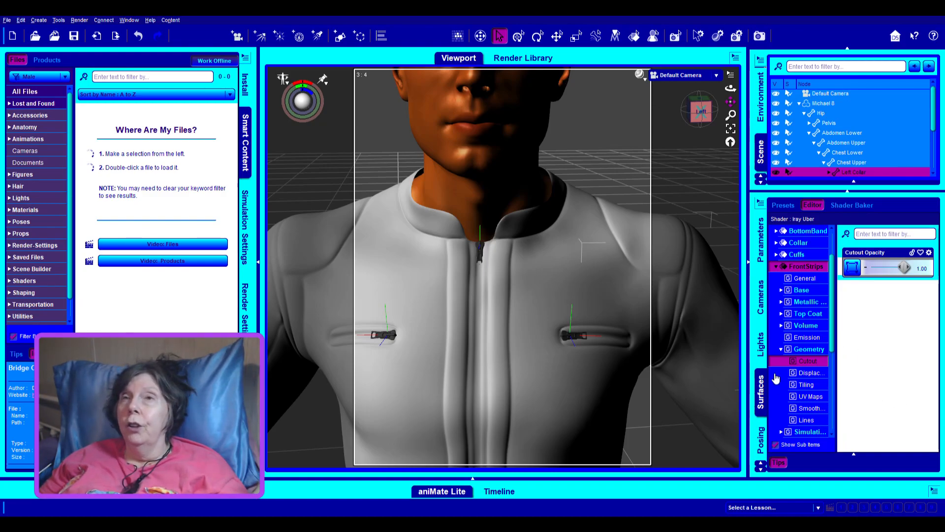
{"action": "left_click", "coordinate": [781, 350]}
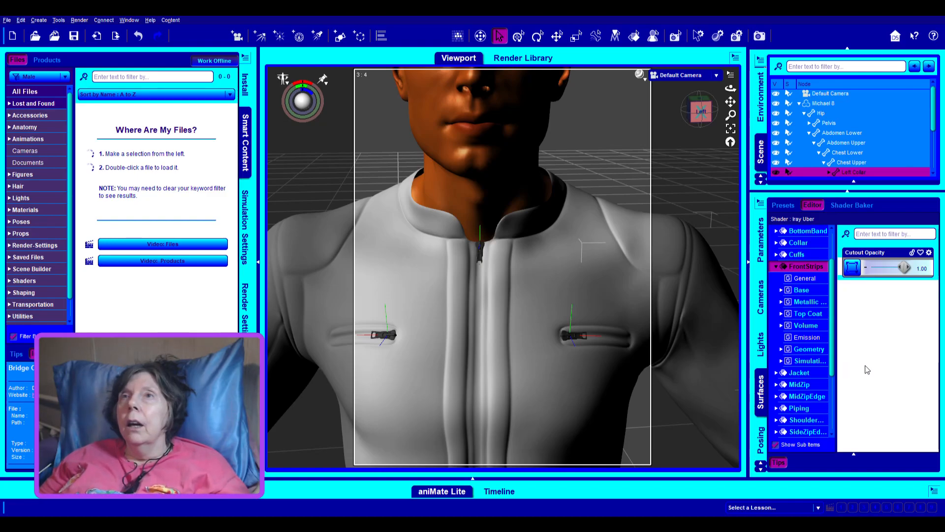
{"action": "left_click", "coordinate": [776, 267]}
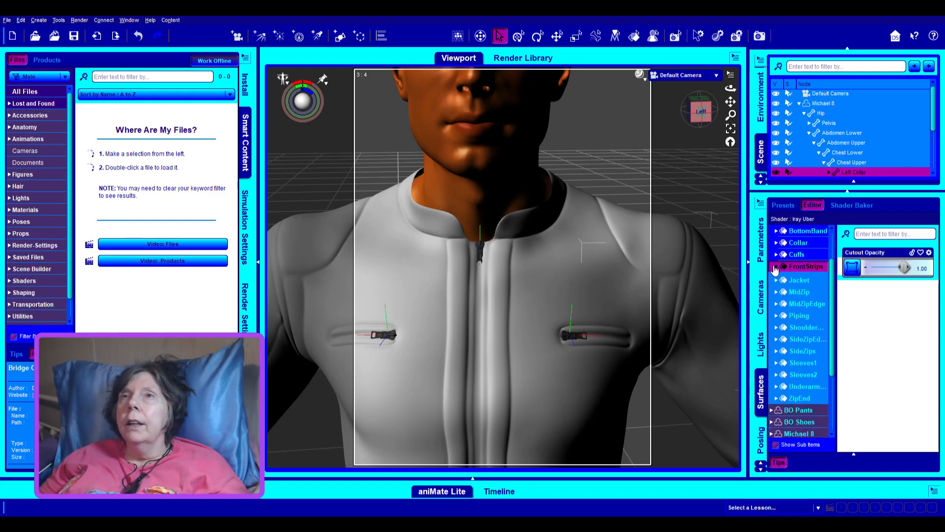
Test the Cutout Opacity of the BO Jacket's MidZipEdge surface and return it to 1.00
{"action": "left_click", "coordinate": [777, 302]}
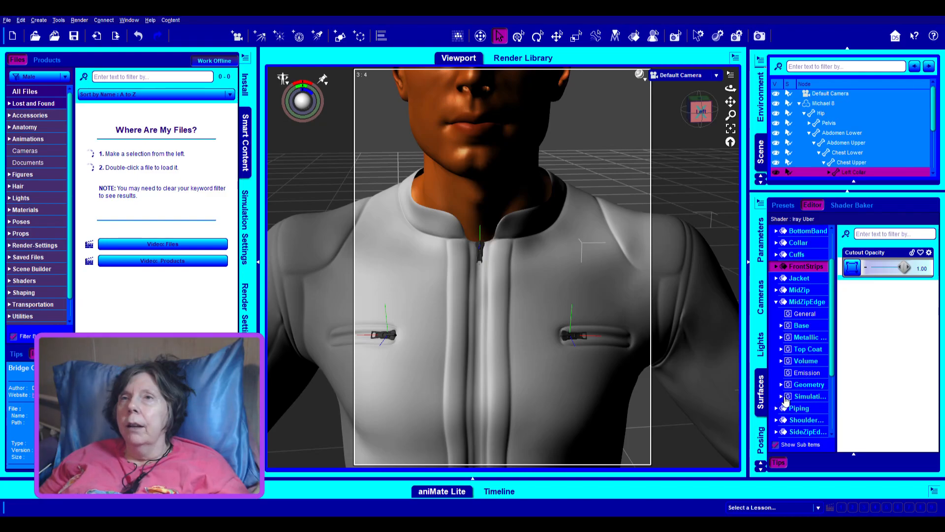
{"action": "left_click", "coordinate": [781, 384]}
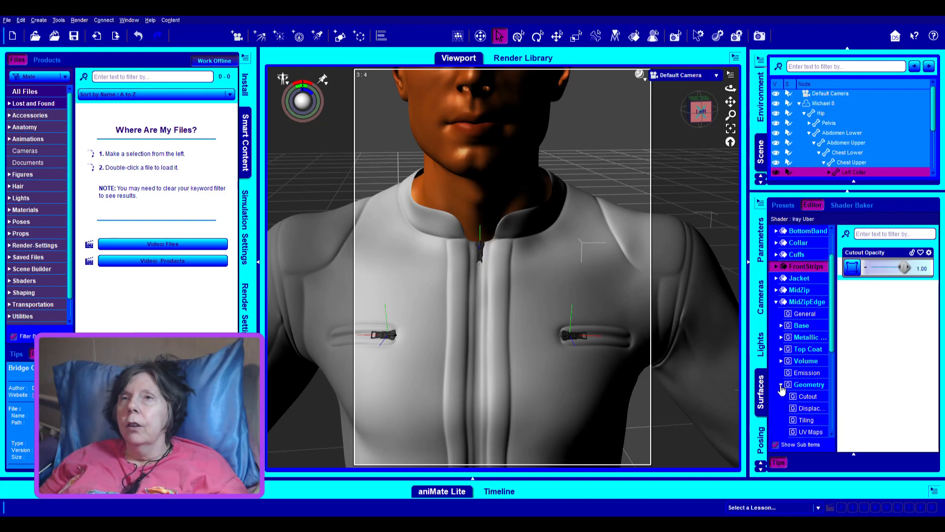
{"action": "left_click", "coordinate": [808, 396]}
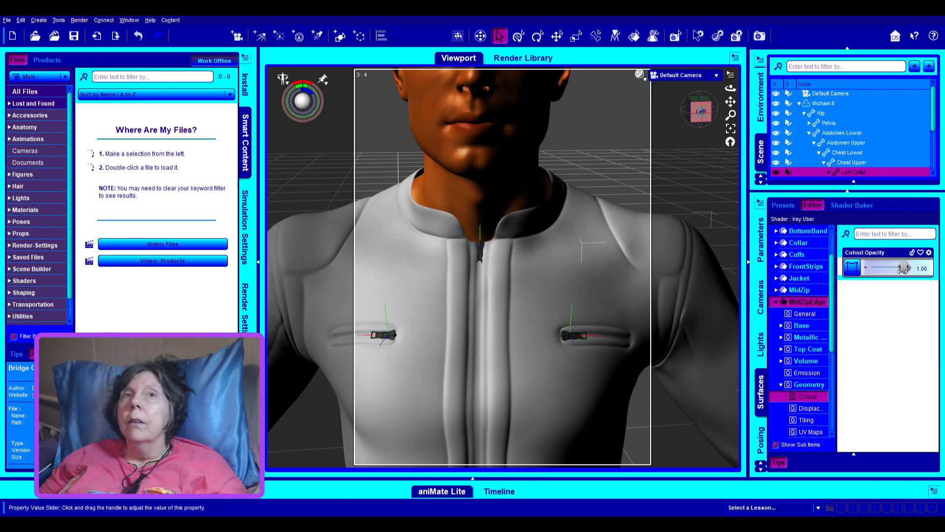
{"action": "mouse_move", "coordinate": [902, 271]}
{"action": "left_mouse_down"}
{"action": "mouse_move", "coordinate": [868, 274]}
{"action": "mouse_move", "coordinate": [914, 277]}
{"action": "left_mouse_up"}
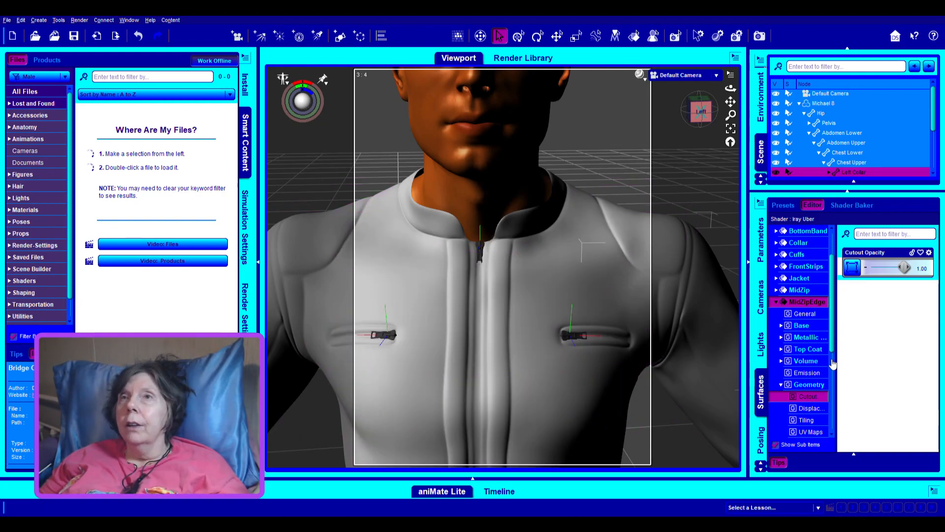
{"action": "left_click", "coordinate": [777, 304]}
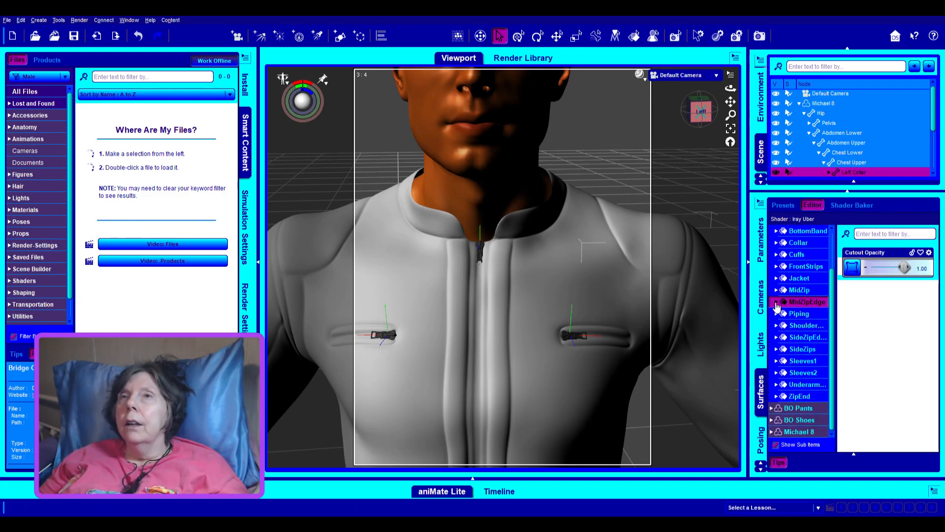
Try lowering the Cutout Opacity of the BO Jacket's SideZips surface, then restore it to 1.00
{"action": "left_click", "coordinate": [777, 349]}
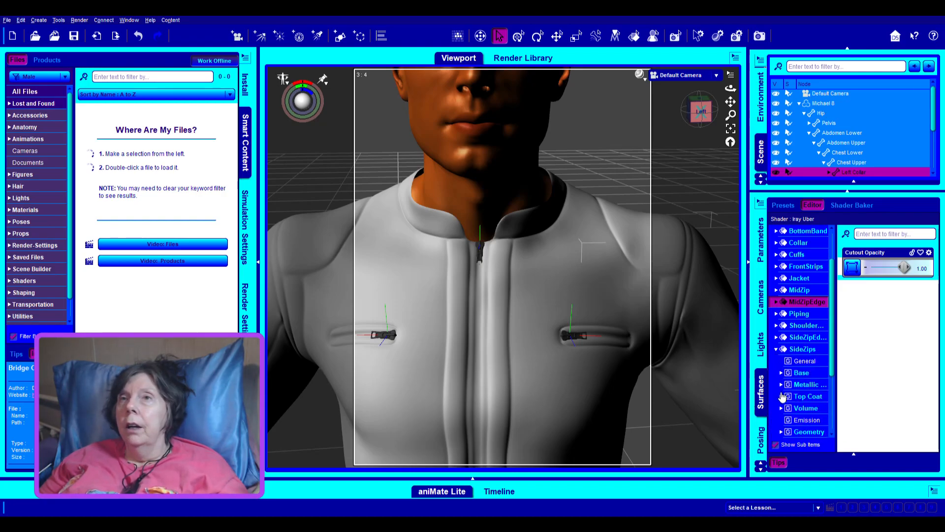
{"action": "left_click", "coordinate": [781, 432]}
{"action": "scroll", "coordinate": [819, 398], "scroll_direction": "down", "scroll_amount": 4}
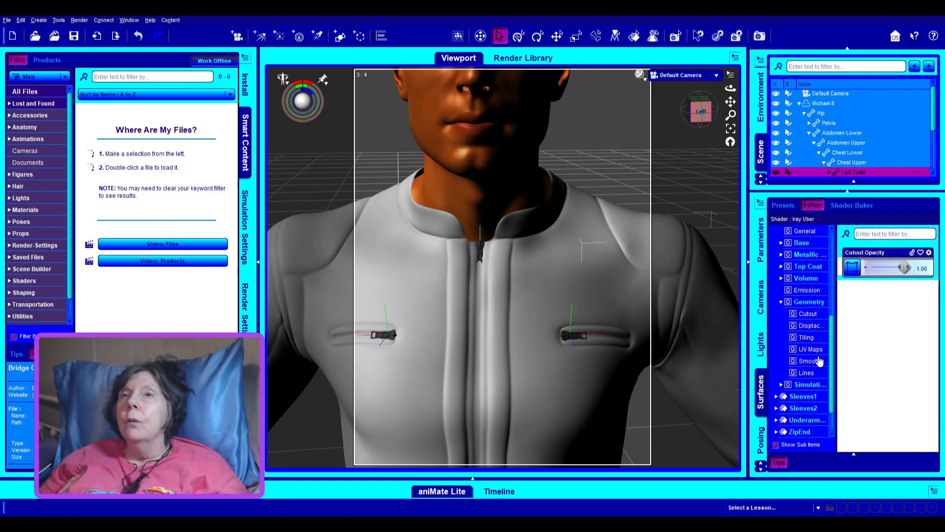
{"action": "left_click", "coordinate": [805, 314]}
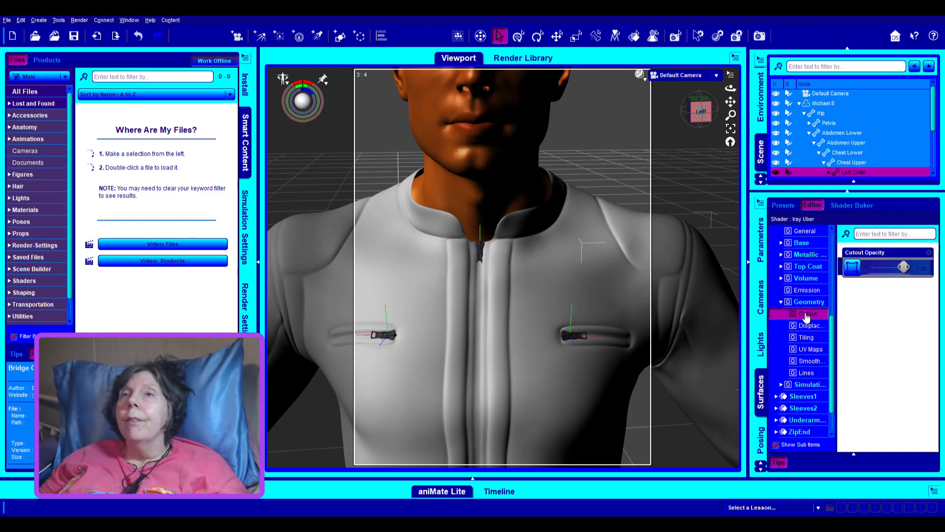
{"action": "left_click_drag", "start_coordinate": [904, 267], "coordinate": [868, 269]}
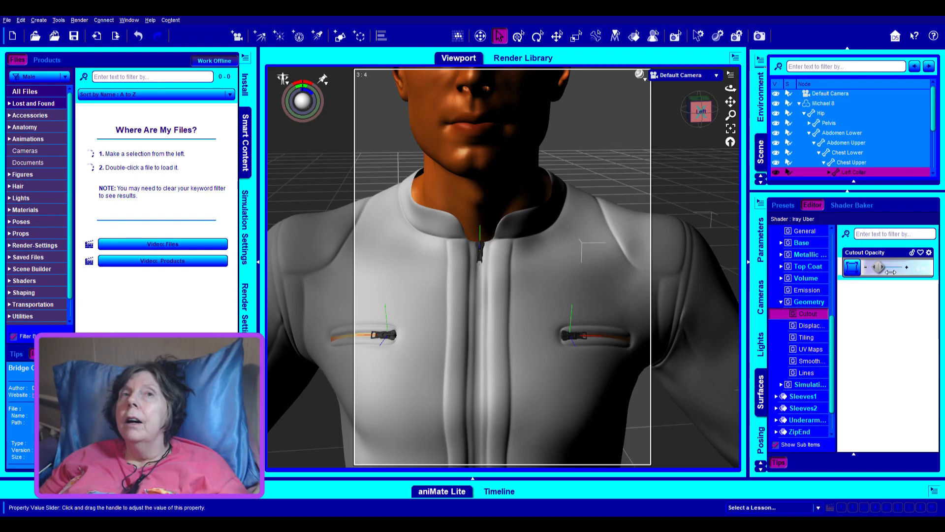
{"action": "left_click_drag", "start_coordinate": [870, 267], "coordinate": [906, 282]}
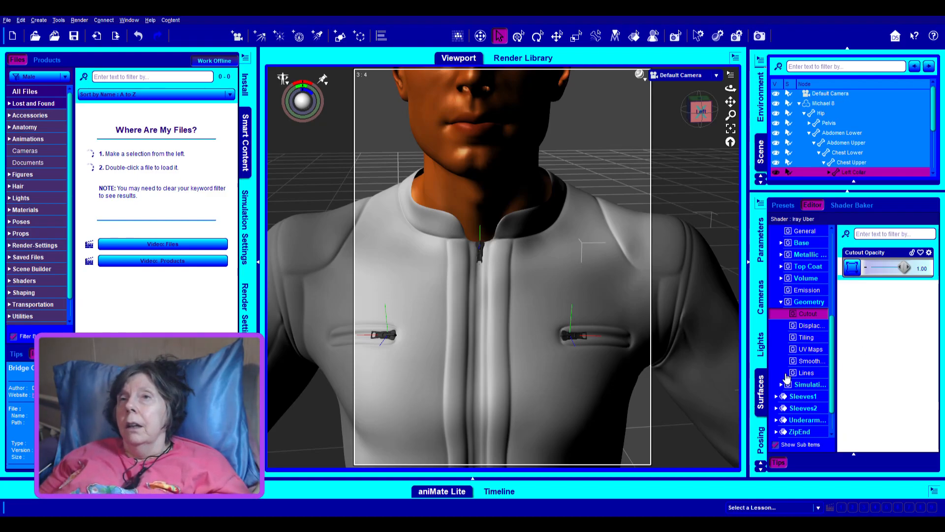
{"action": "left_click", "coordinate": [781, 303]}
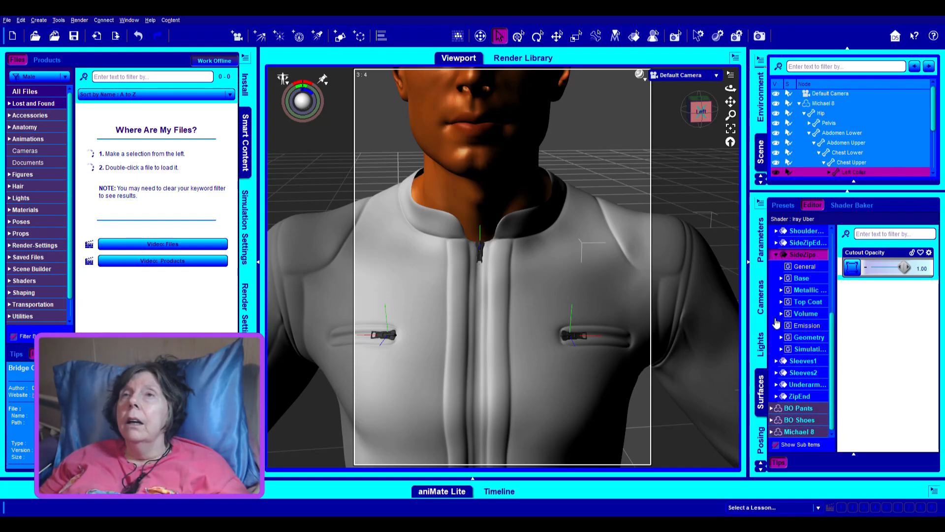
{"action": "scroll", "coordinate": [783, 322], "scroll_direction": "up", "scroll_amount": 3}
{"action": "left_click", "coordinate": [776, 352]}
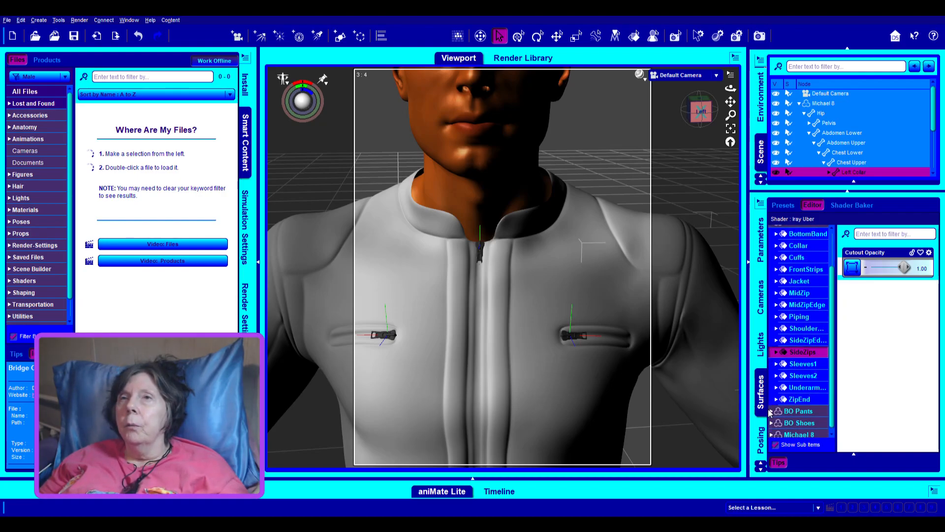
Check the Cutout Opacity setting of the BO Jacket's ZipEnd surface
{"action": "left_click", "coordinate": [777, 400]}
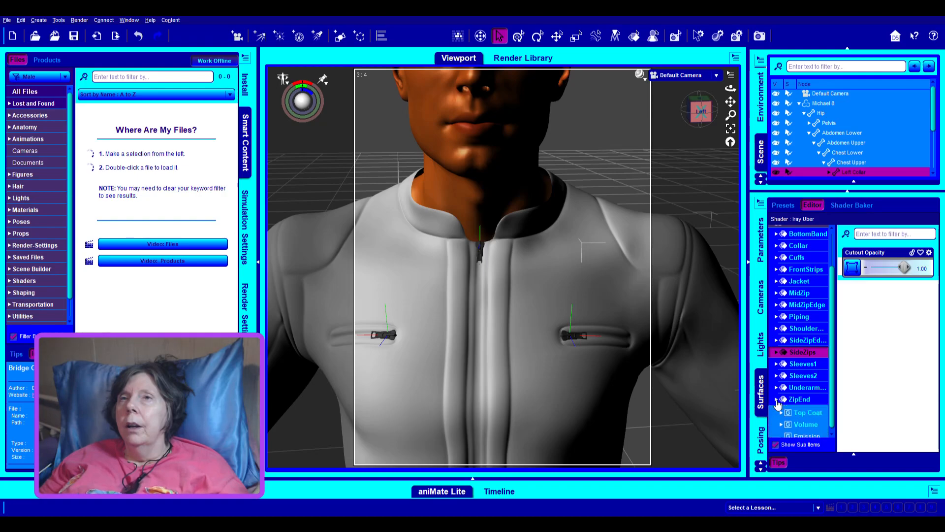
{"action": "scroll", "coordinate": [815, 400], "scroll_direction": "down", "scroll_amount": 3}
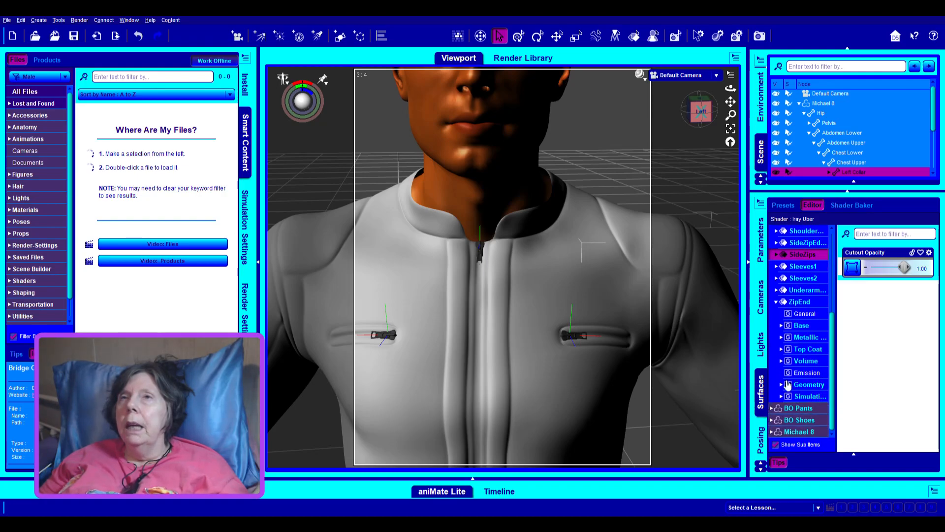
{"action": "left_click", "coordinate": [781, 385]}
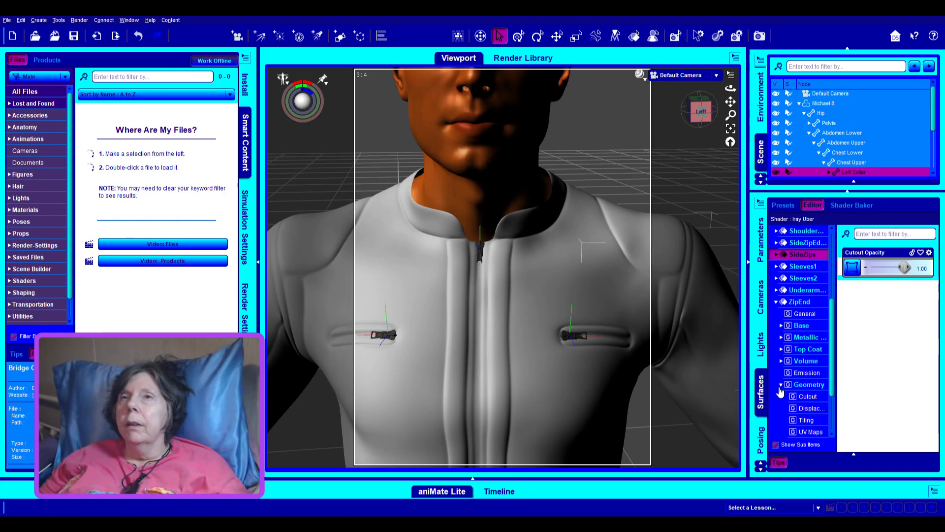
{"action": "left_click", "coordinate": [810, 398]}
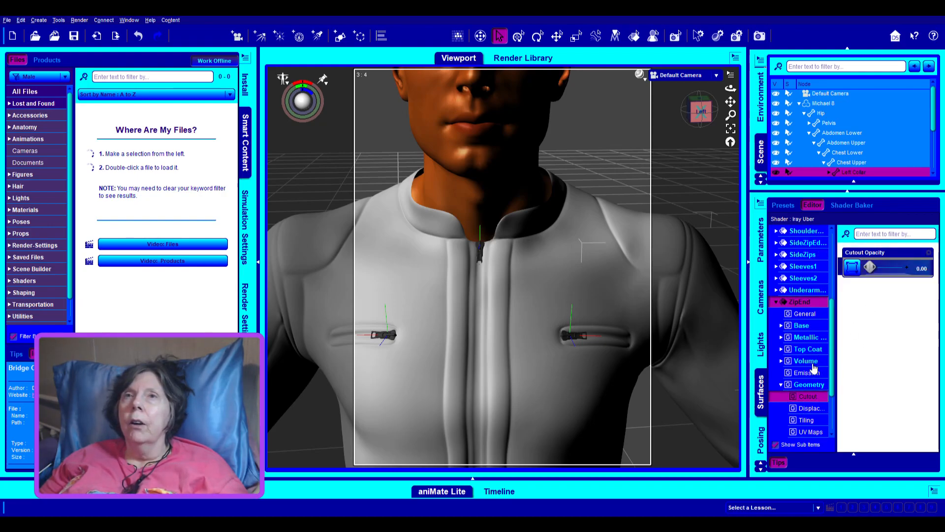
{"action": "left_click", "coordinate": [776, 302]}
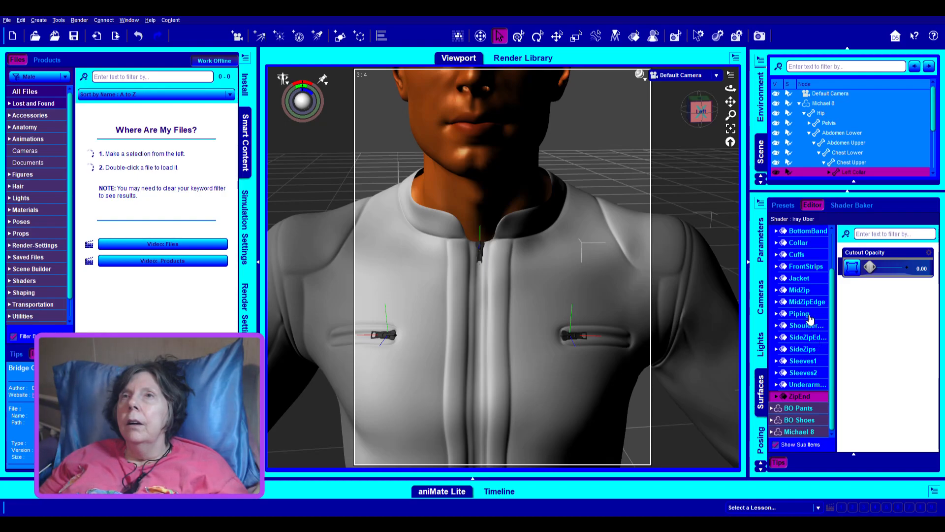
Test the Cutout Opacity of the BO Jacket's Piping surface and return it to 1.00
{"action": "left_click", "coordinate": [777, 314]}
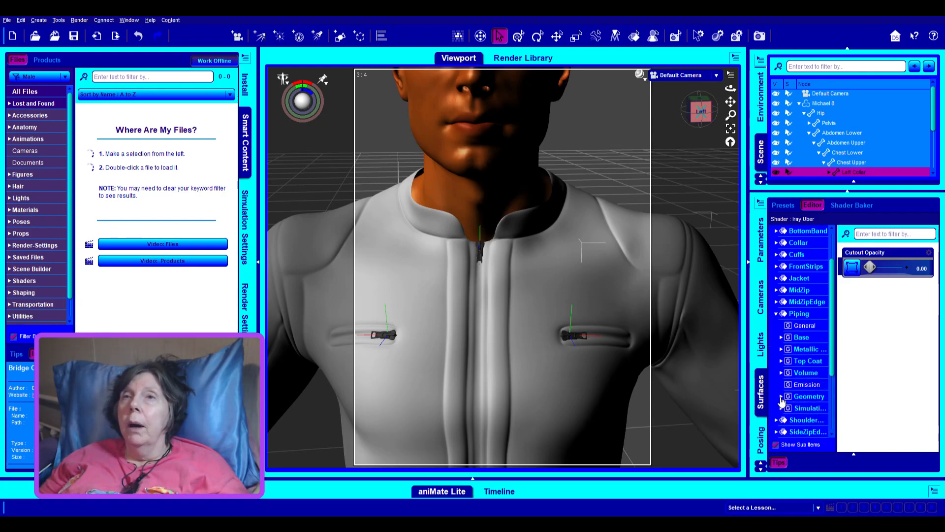
{"action": "left_click", "coordinate": [782, 397]}
{"action": "left_click", "coordinate": [808, 408]}
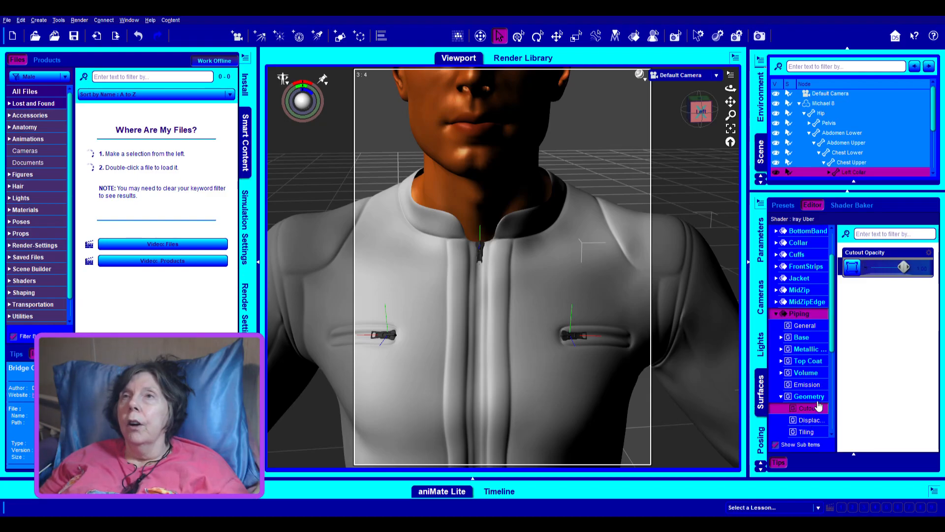
{"action": "left_click", "coordinate": [904, 267]}
{"action": "left_click_drag", "start_coordinate": [904, 268], "coordinate": [940, 270]}
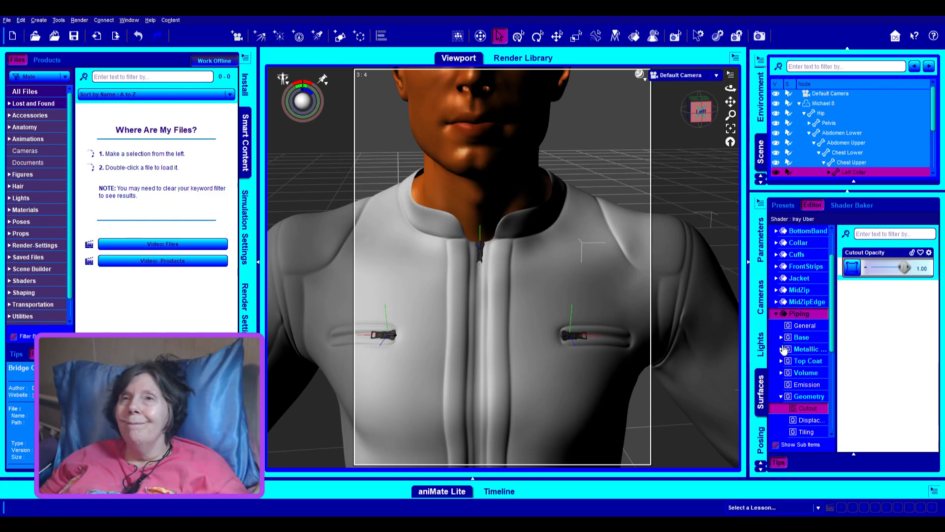
{"action": "left_click", "coordinate": [776, 313]}
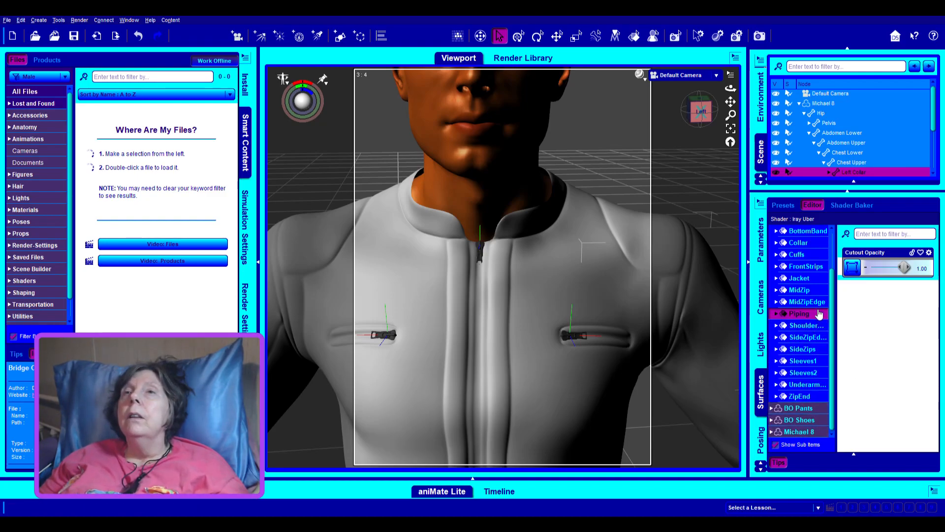
Test the Cutout Opacity of the BO Jacket's BottomBand surface at the jacket's hem and return it to 1.00
{"action": "scroll", "coordinate": [815, 282], "scroll_direction": "up", "scroll_amount": 2}
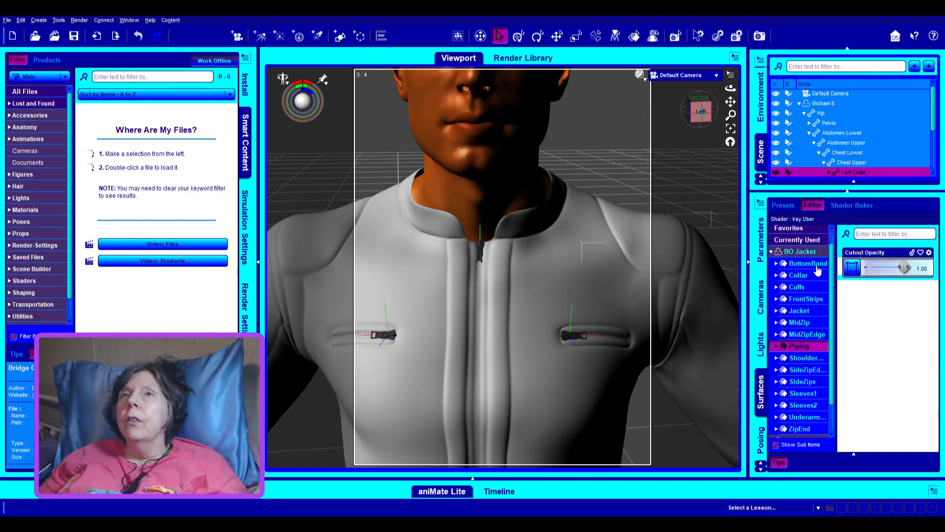
{"action": "left_click", "coordinate": [777, 264]}
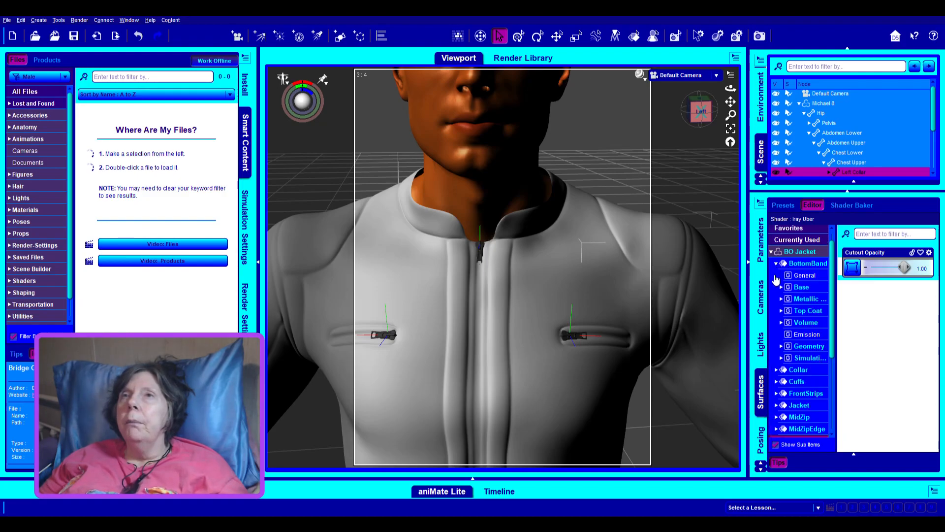
{"action": "left_click", "coordinate": [780, 346]}
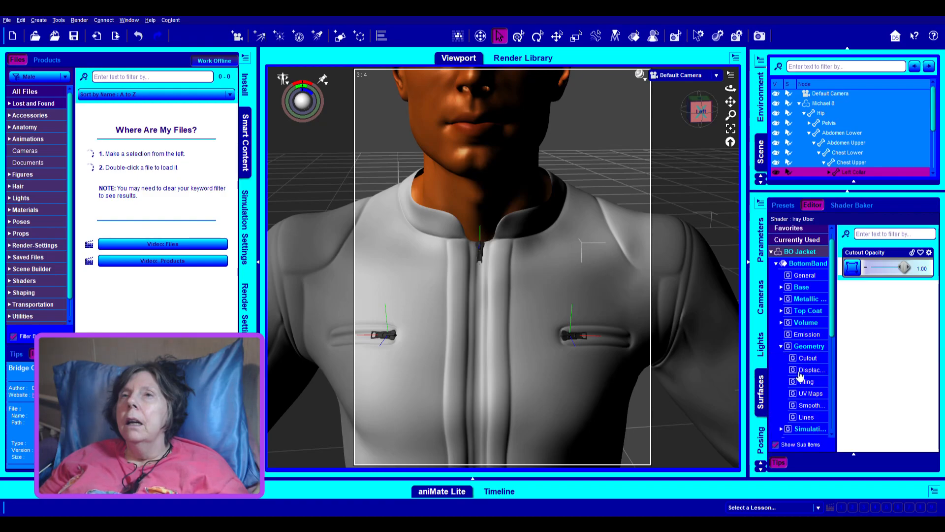
{"action": "left_click", "coordinate": [807, 359]}
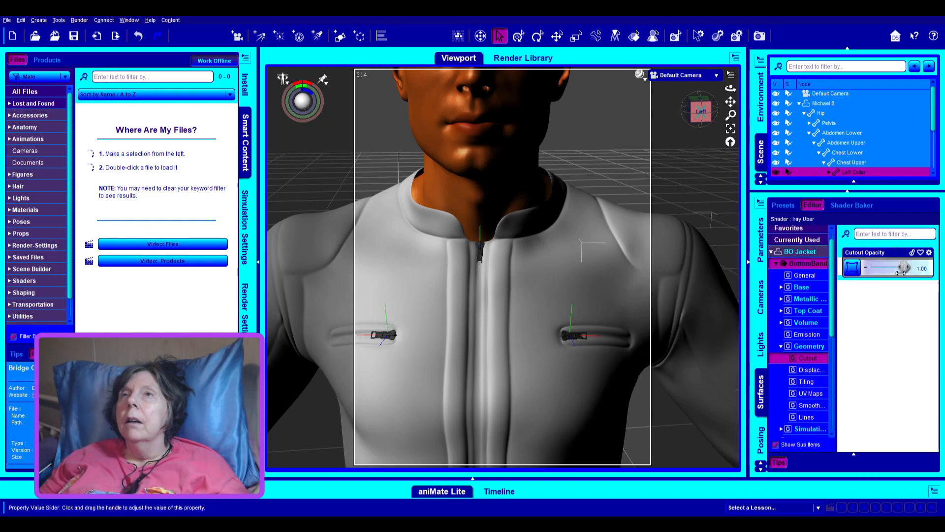
{"action": "mouse_move", "coordinate": [901, 268]}
{"action": "left_mouse_down"}
{"action": "mouse_move", "coordinate": [843, 278]}
{"action": "mouse_move", "coordinate": [906, 268]}
{"action": "left_mouse_up"}
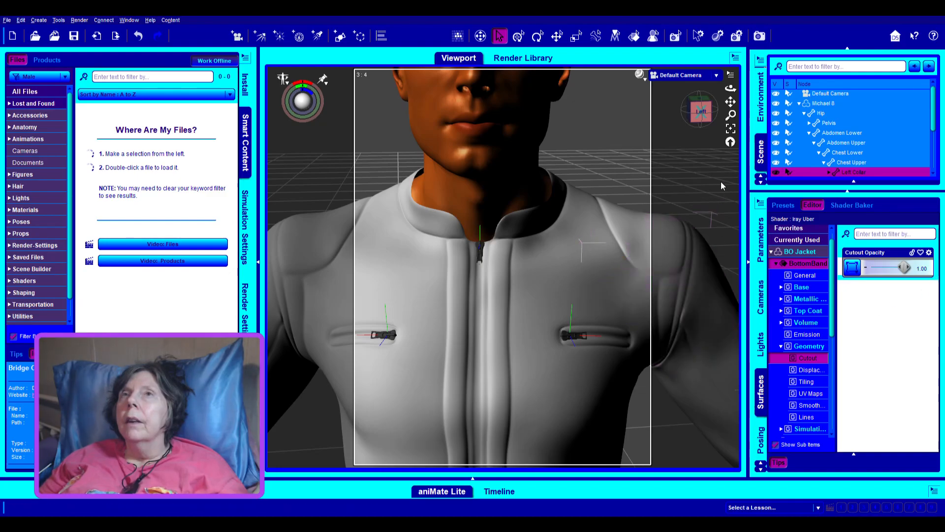
{"action": "left_click_drag", "start_coordinate": [731, 101], "coordinate": [728, 28]}
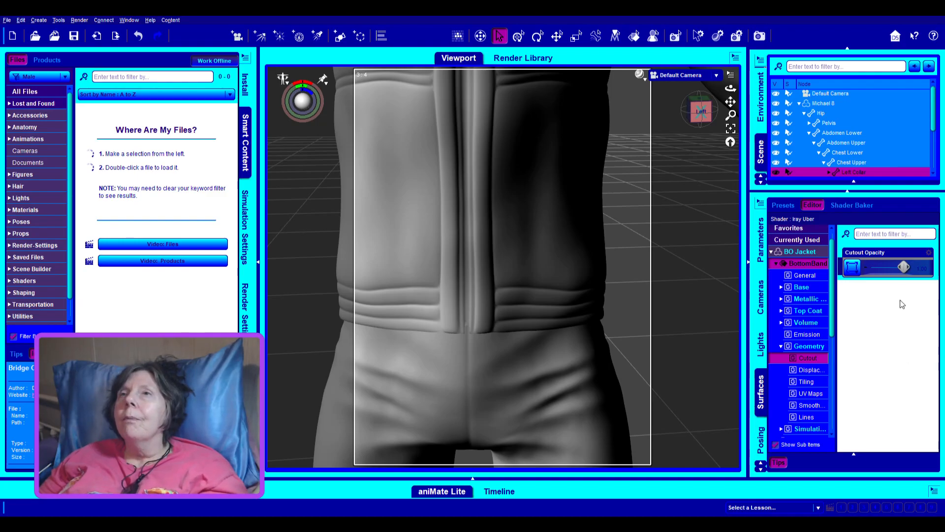
{"action": "left_click_drag", "start_coordinate": [904, 267], "coordinate": [940, 276]}
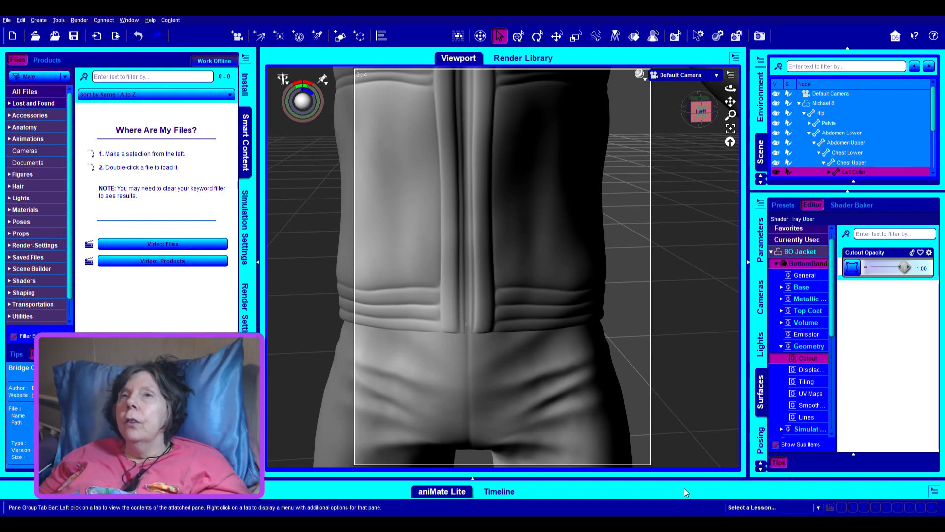
{"action": "left_click", "coordinate": [782, 346]}
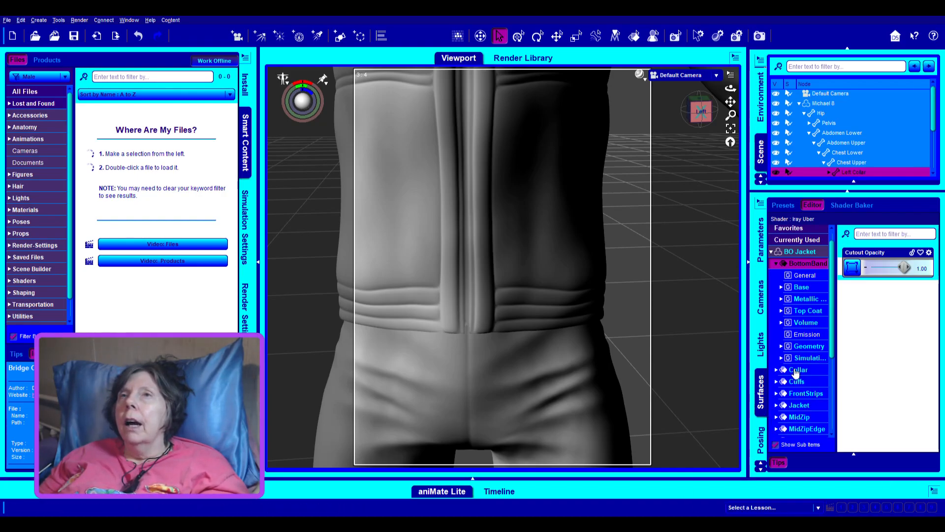
{"action": "scroll", "coordinate": [831, 362], "scroll_direction": "up", "scroll_amount": 1}
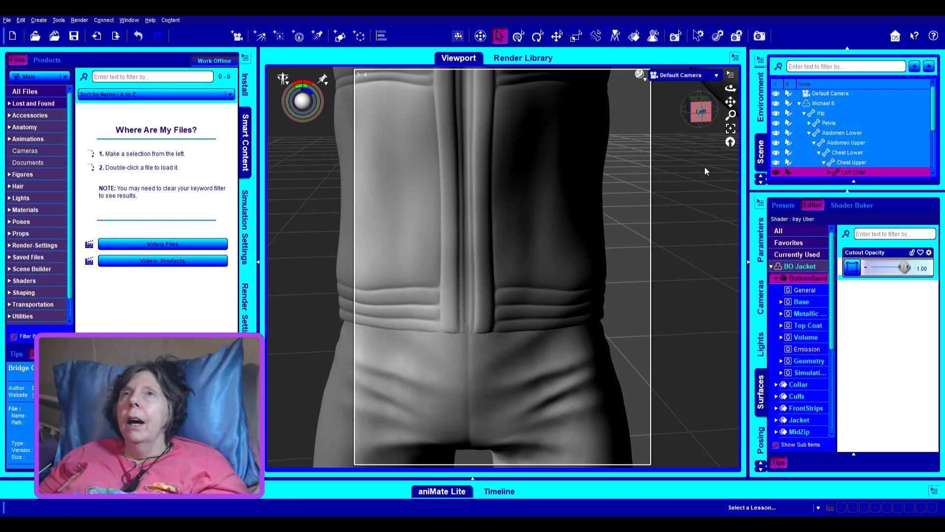
Review the jacket's remaining chest and collar zipper pulls and the whole white outfit on the full figure
{"action": "left_click_drag", "start_coordinate": [730, 102], "coordinate": [631, 252]}
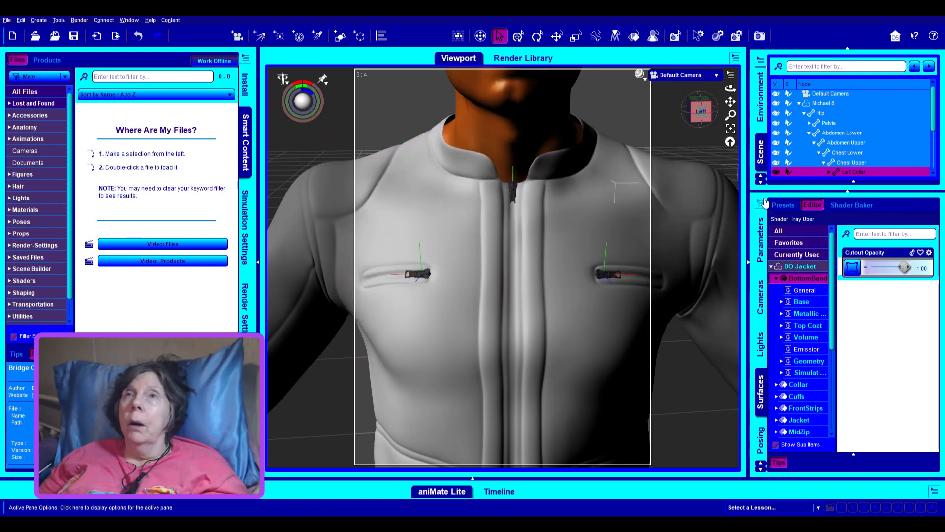
{"action": "mouse_move", "coordinate": [732, 99]}
{"action": "left_mouse_down"}
{"action": "mouse_move", "coordinate": [699, 192]}
{"action": "mouse_move", "coordinate": [695, 101]}
{"action": "mouse_move", "coordinate": [735, 107]}
{"action": "left_mouse_up"}
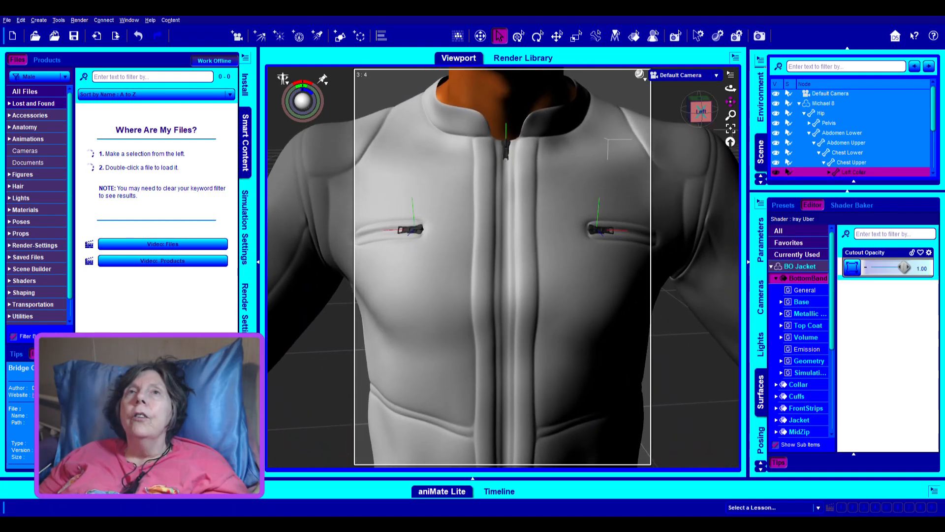
{"action": "scroll", "coordinate": [700, 236], "scroll_direction": "down", "scroll_amount": 2}
{"action": "scroll", "coordinate": [699, 235], "scroll_direction": "down", "scroll_amount": 4}
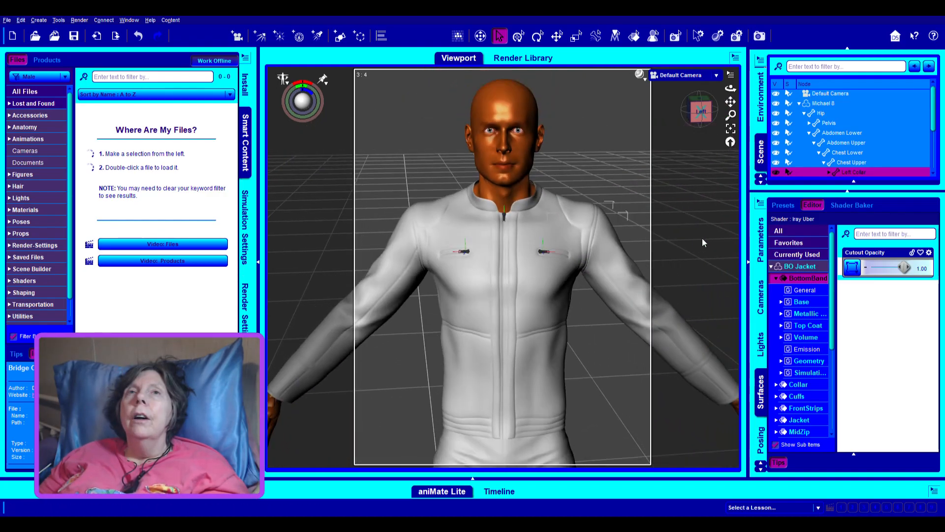
{"action": "left_click_drag", "start_coordinate": [731, 102], "coordinate": [731, 23]}
{"action": "scroll", "coordinate": [705, 284], "scroll_direction": "down", "scroll_amount": 3}
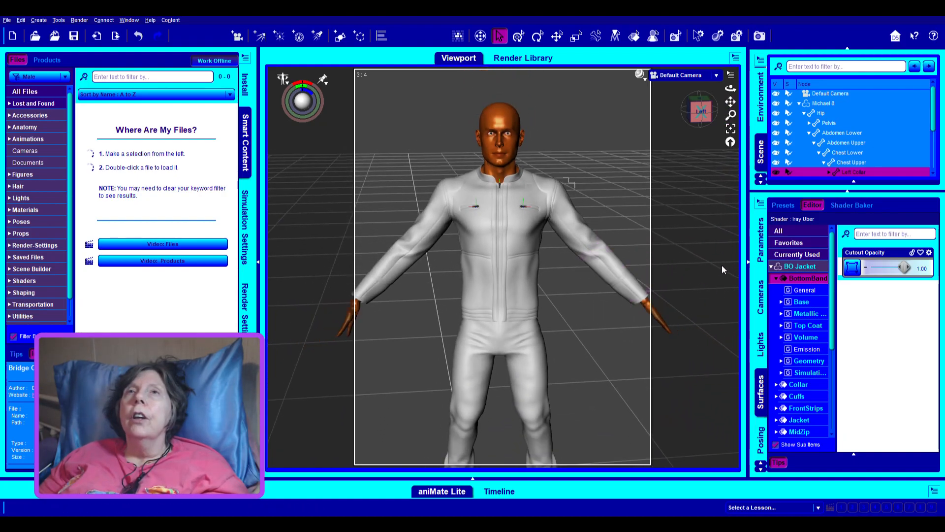
{"action": "mouse_move", "coordinate": [732, 104]}
{"action": "left_mouse_down"}
{"action": "mouse_move", "coordinate": [732, 59]}
{"action": "mouse_move", "coordinate": [731, 107]}
{"action": "left_mouse_up"}
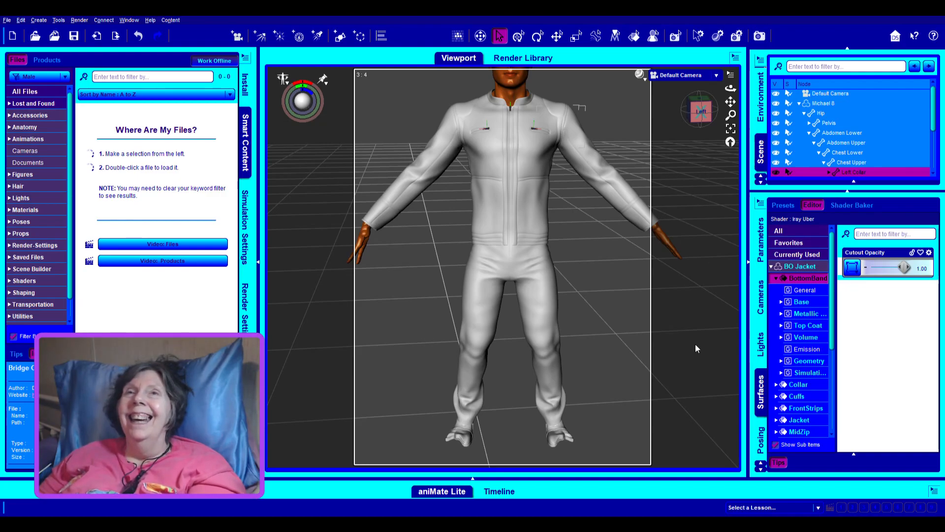
{"action": "scroll", "coordinate": [694, 345], "scroll_direction": "down", "scroll_amount": 3}
{"action": "scroll", "coordinate": [704, 344], "scroll_direction": "down", "scroll_amount": 1}
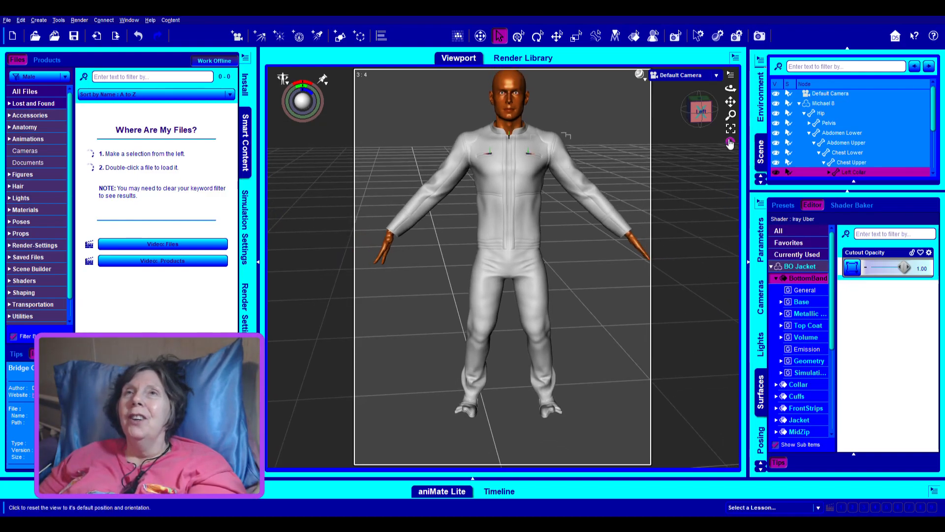
{"action": "left_click_drag", "start_coordinate": [732, 100], "coordinate": [728, 115]}
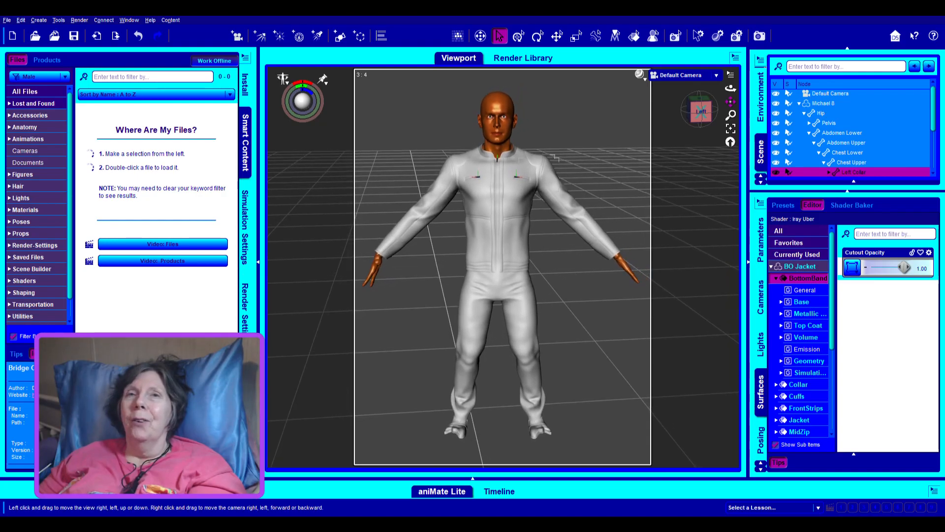
{"action": "scroll", "coordinate": [702, 238], "scroll_direction": "up", "scroll_amount": 2}
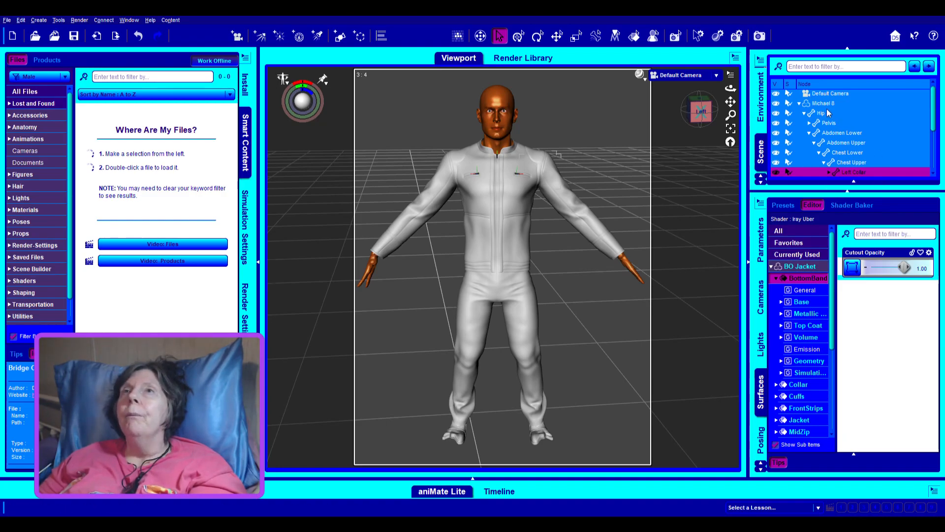
Set the Base Color of Michael 8's Arms surface back to white (1.00, 1.00, 1.00)
{"action": "left_click", "coordinate": [824, 104]}
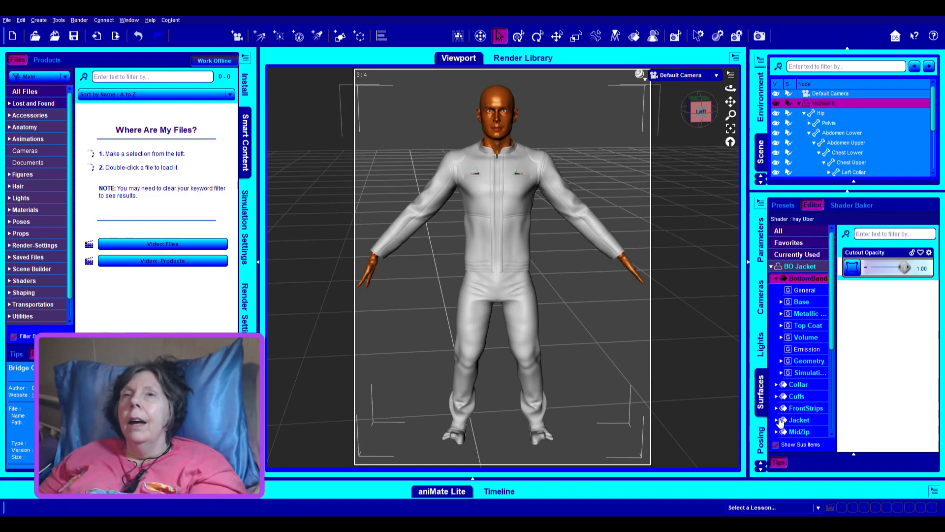
{"action": "left_click", "coordinate": [772, 268]}
{"action": "left_click", "coordinate": [772, 267]}
{"action": "left_click", "coordinate": [771, 302]}
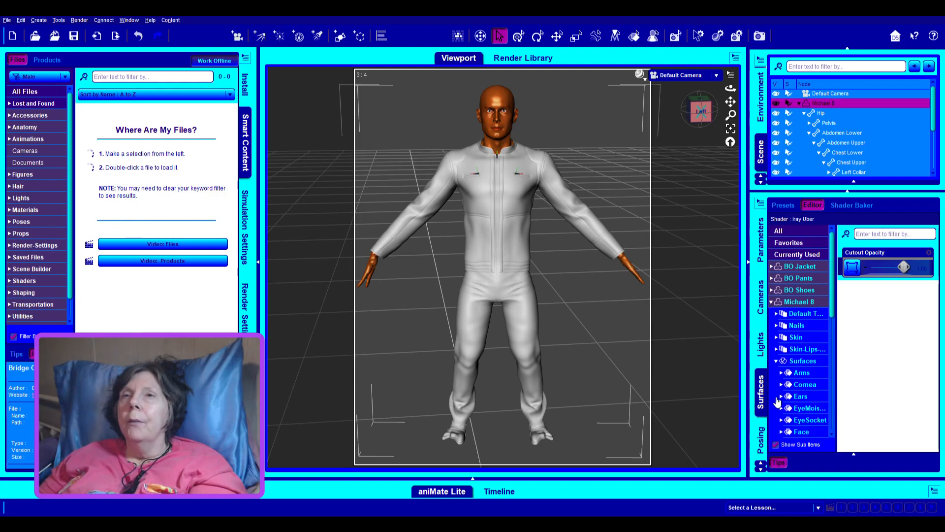
{"action": "left_click", "coordinate": [801, 373]}
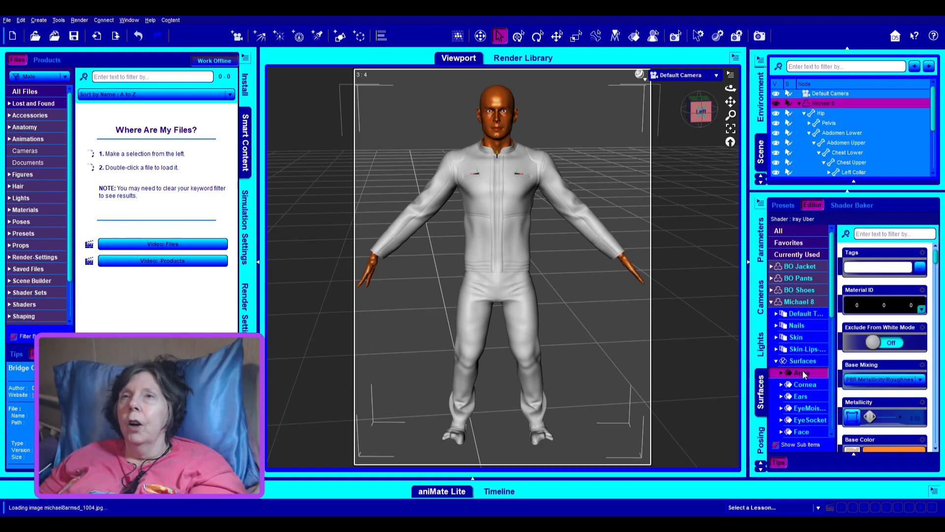
{"action": "scroll", "coordinate": [878, 401], "scroll_direction": "down", "scroll_amount": 3}
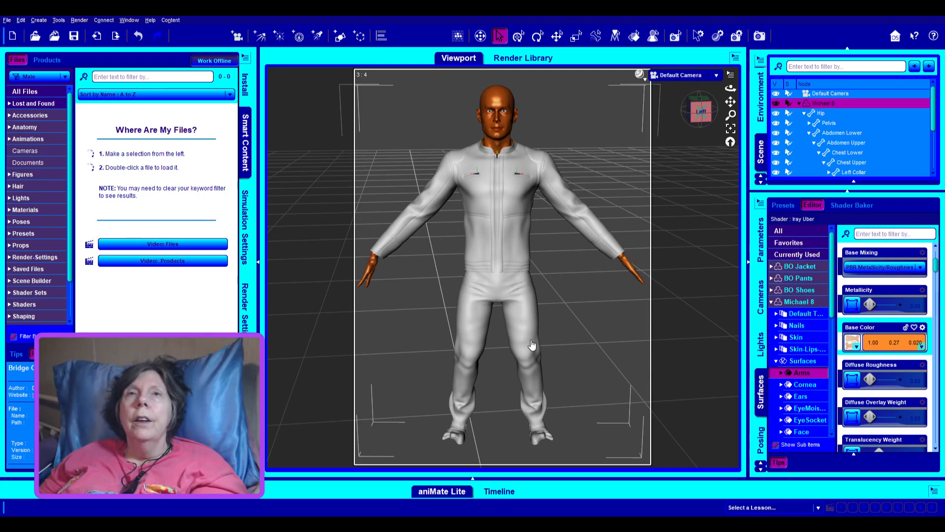
{"action": "key", "text": "ctrl+z"}
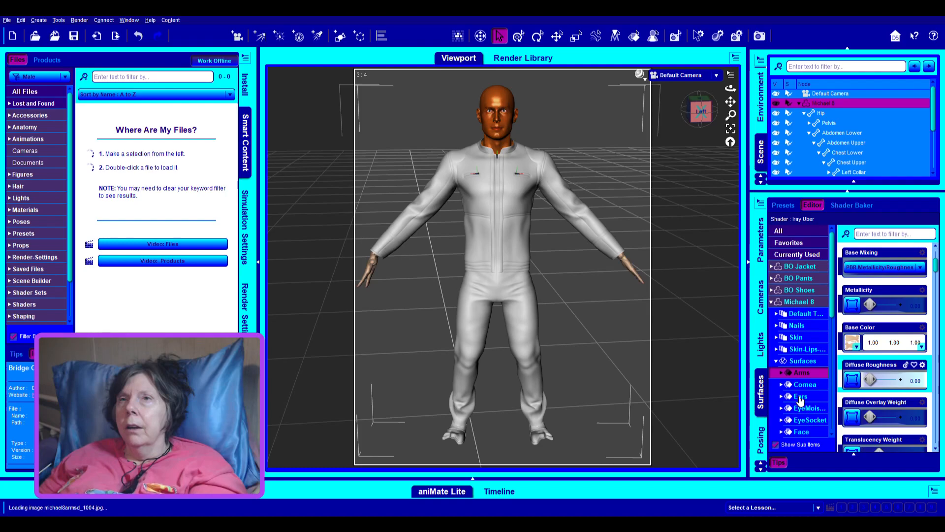
Set the Base Color of Michael 8's Ears, Face and Fingernails surfaces to white (1.00, 1.00, 1.00)
{"action": "left_click", "coordinate": [800, 397]}
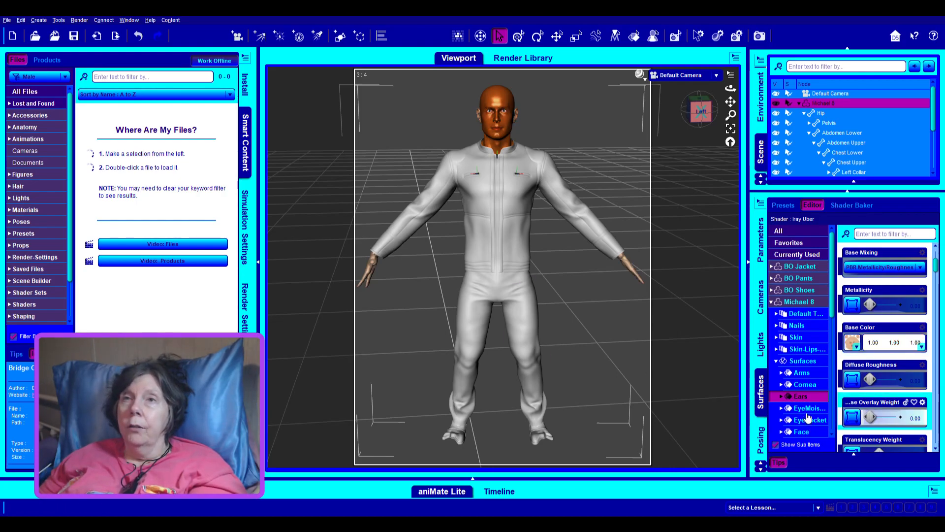
{"action": "scroll", "coordinate": [803, 423], "scroll_direction": "down", "scroll_amount": 2}
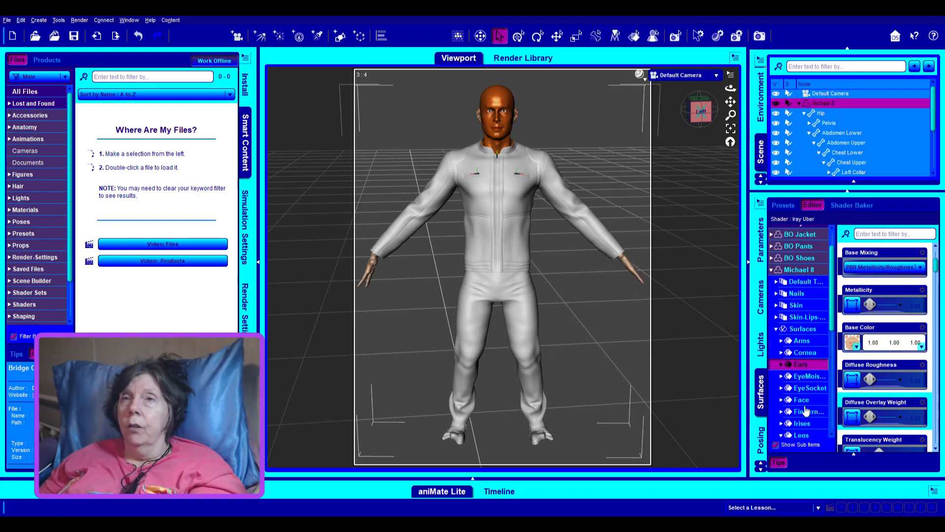
{"action": "left_click", "coordinate": [801, 400]}
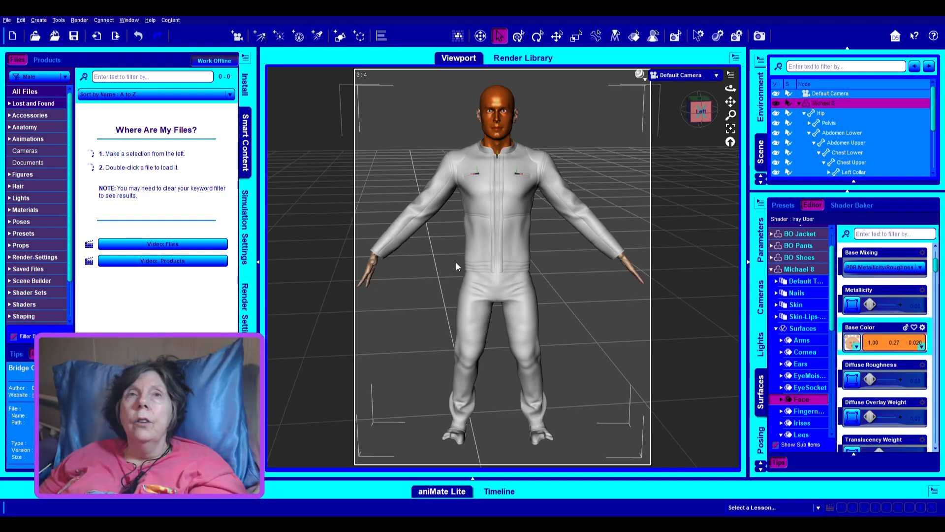
{"action": "key", "text": "ctrl+z"}
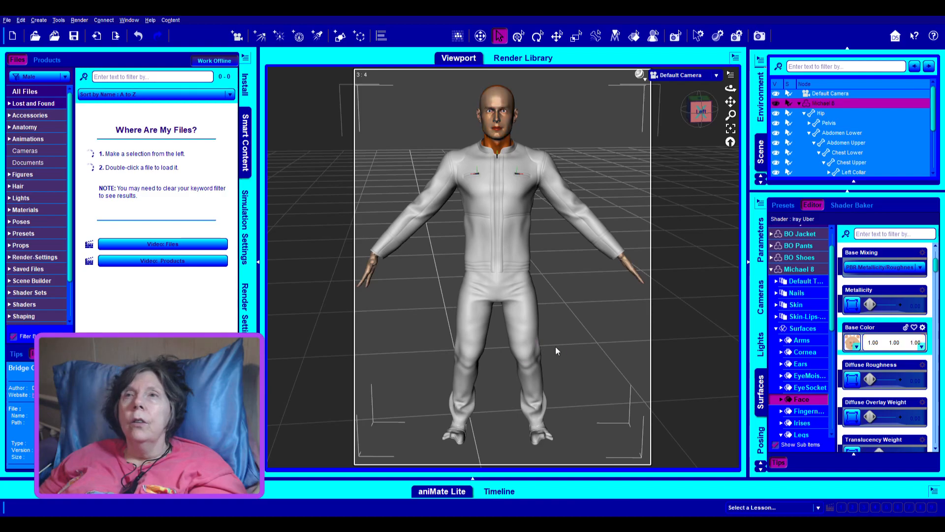
{"action": "left_click", "coordinate": [813, 415]}
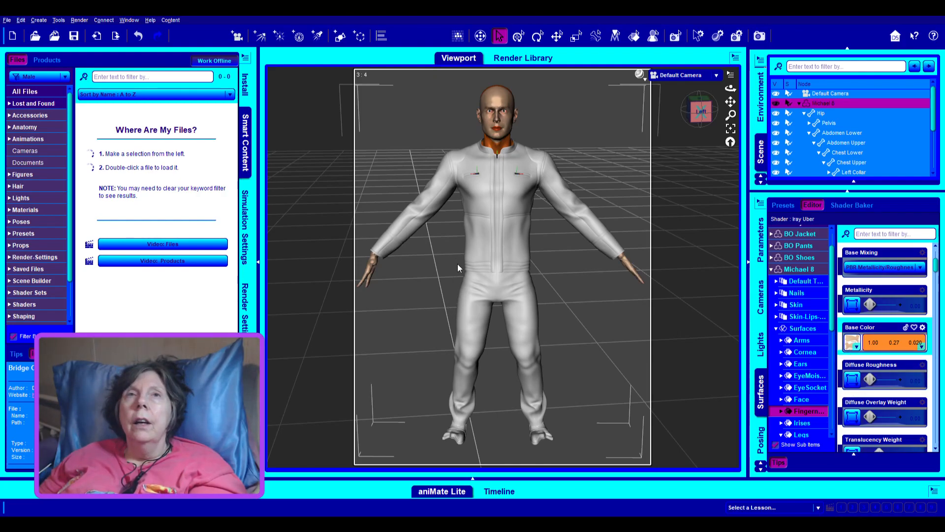
{"action": "left_click", "coordinate": [527, 344]}
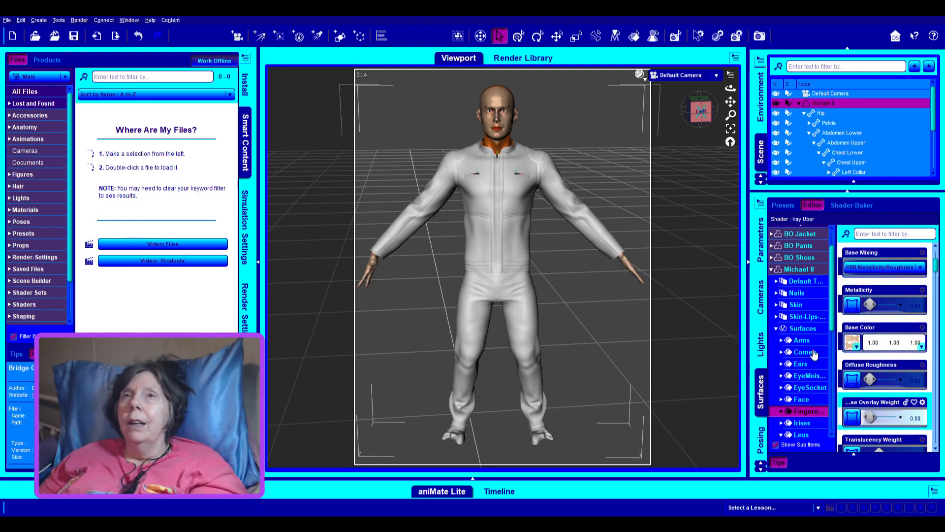
Set the Translucency Color of Michael 8's Face and Fingernails surfaces to white (1.00, 1.00, 1.00)
{"action": "left_click", "coordinate": [802, 342]}
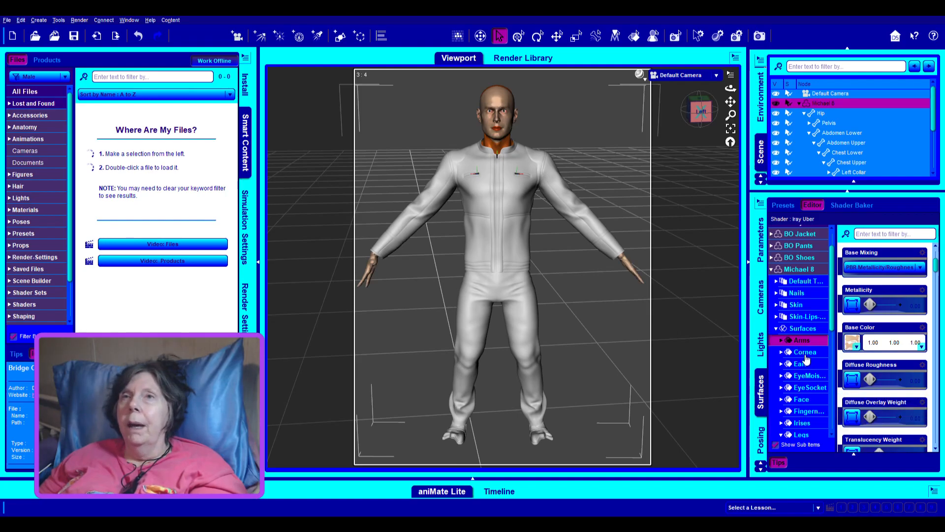
{"action": "left_click", "coordinate": [806, 353]}
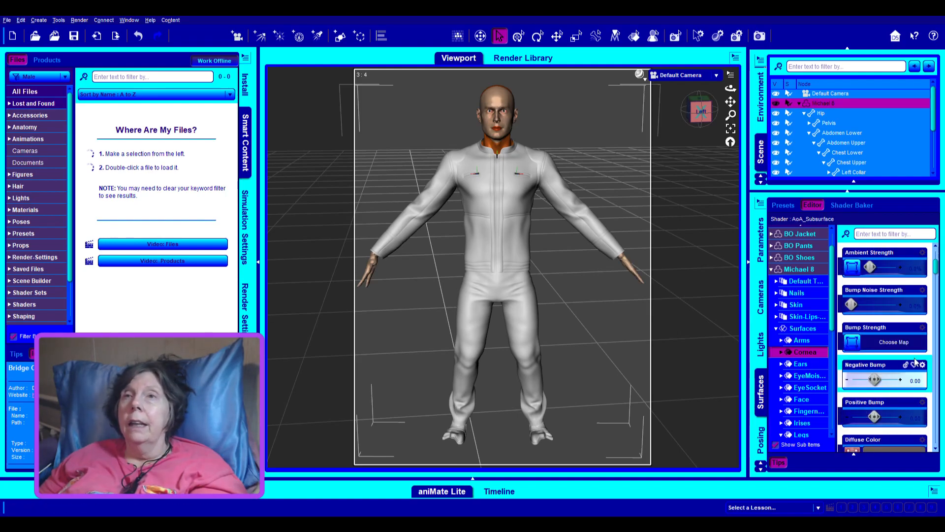
{"action": "scroll", "coordinate": [914, 353], "scroll_direction": "down", "scroll_amount": 1}
{"action": "scroll", "coordinate": [914, 358], "scroll_direction": "up", "scroll_amount": 3}
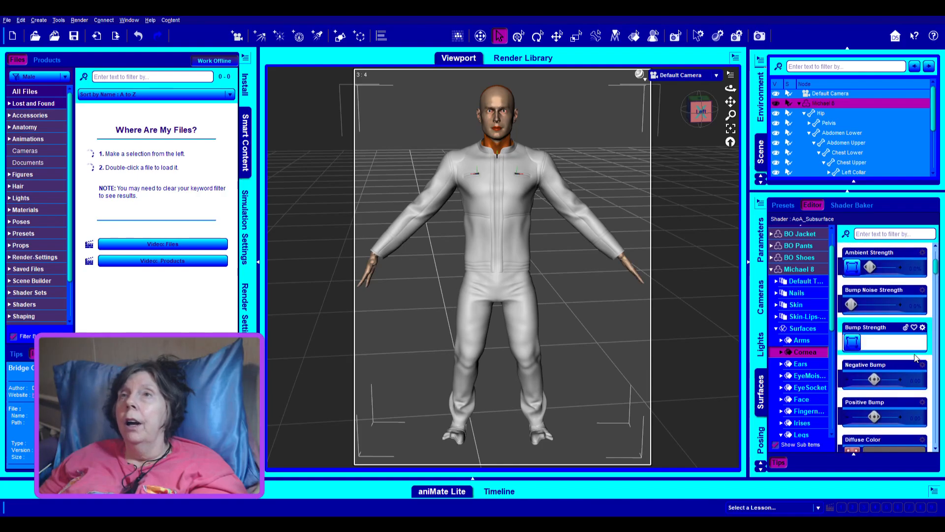
{"action": "scroll", "coordinate": [874, 426], "scroll_direction": "down", "scroll_amount": 2}
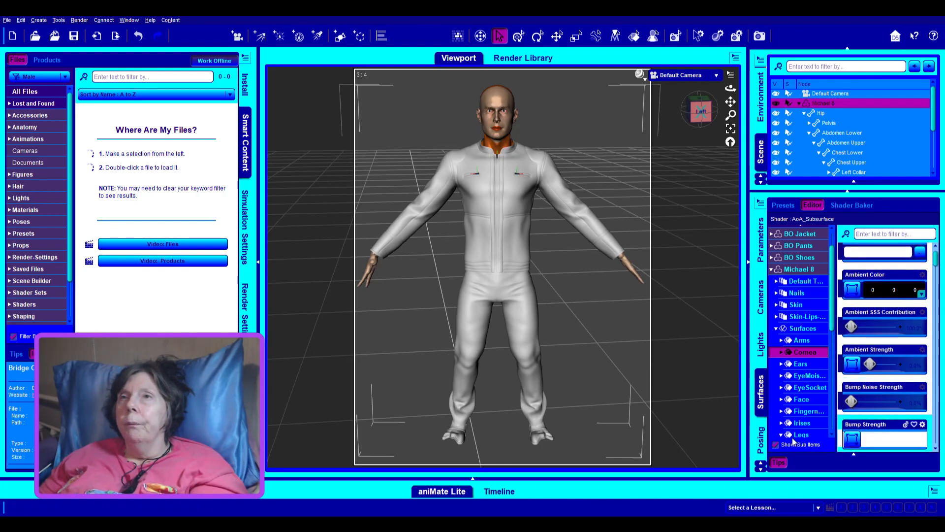
{"action": "left_click", "coordinate": [797, 366]}
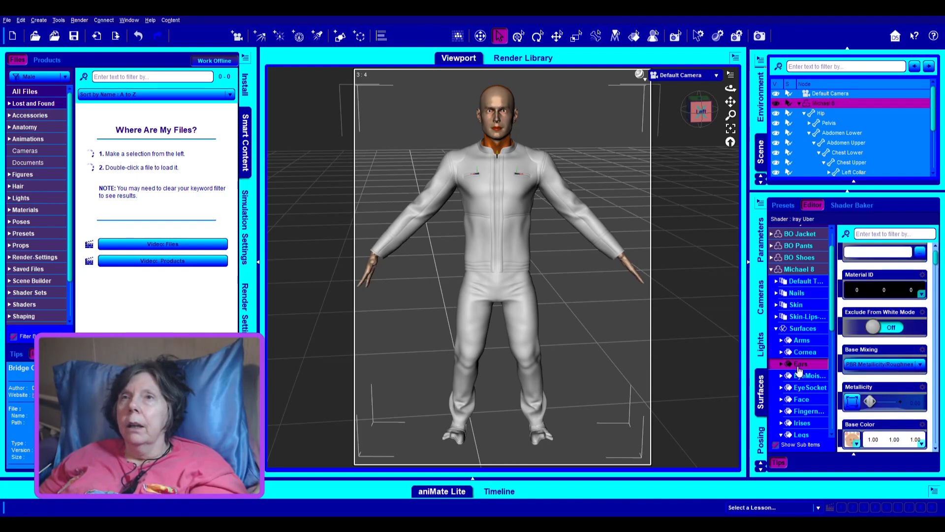
{"action": "scroll", "coordinate": [859, 395], "scroll_direction": "down", "scroll_amount": 4}
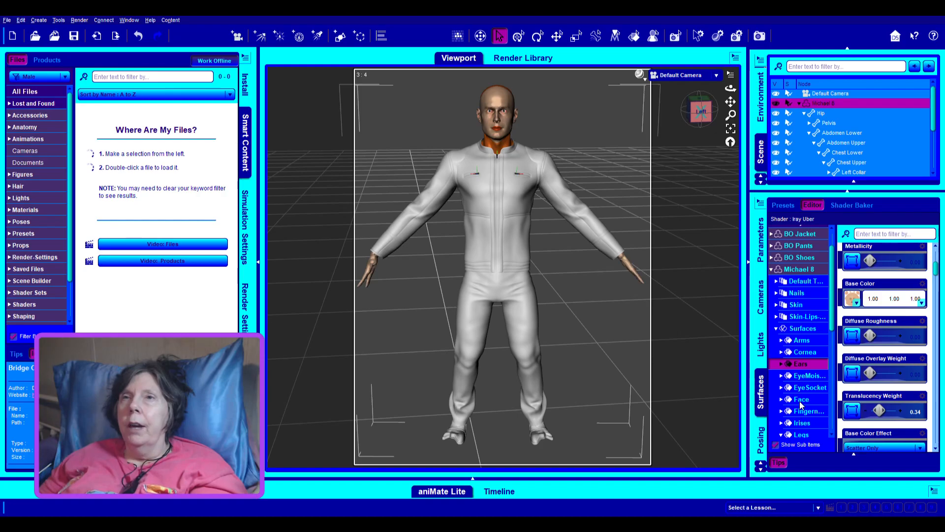
{"action": "left_click", "coordinate": [800, 402]}
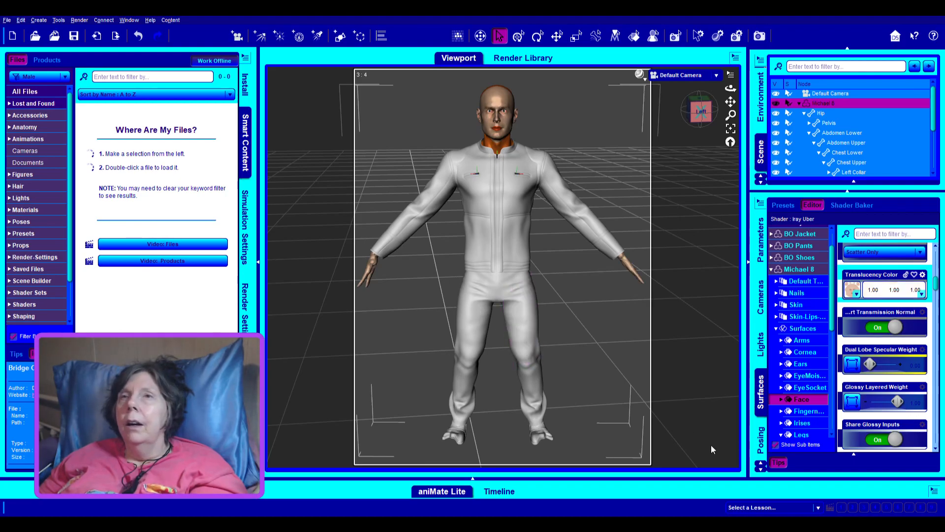
{"action": "left_click", "coordinate": [806, 411]}
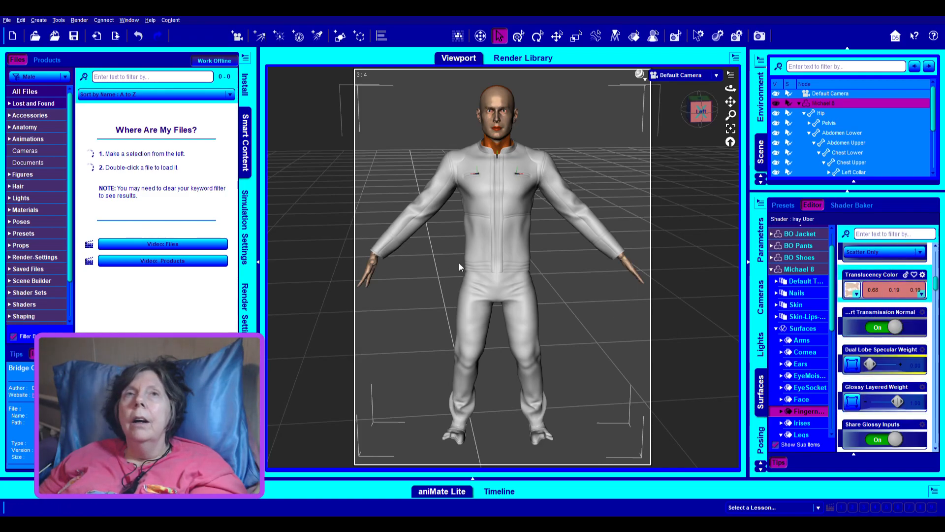
Set the Translucency Color of Michael 8's Legs surface to white (1.00, 1.00, 1.00) and collapse the Legs group
{"action": "left_click", "coordinate": [805, 424]}
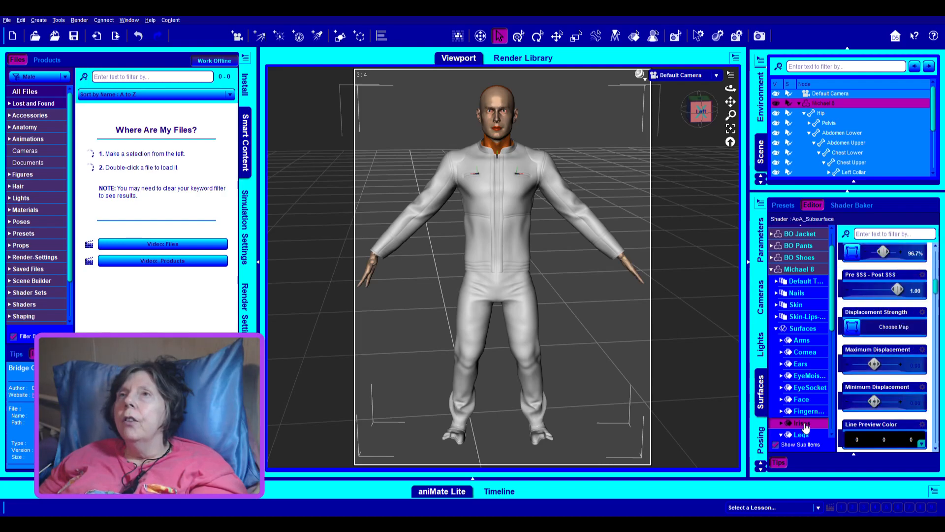
{"action": "scroll", "coordinate": [900, 337], "scroll_direction": "up", "scroll_amount": 5}
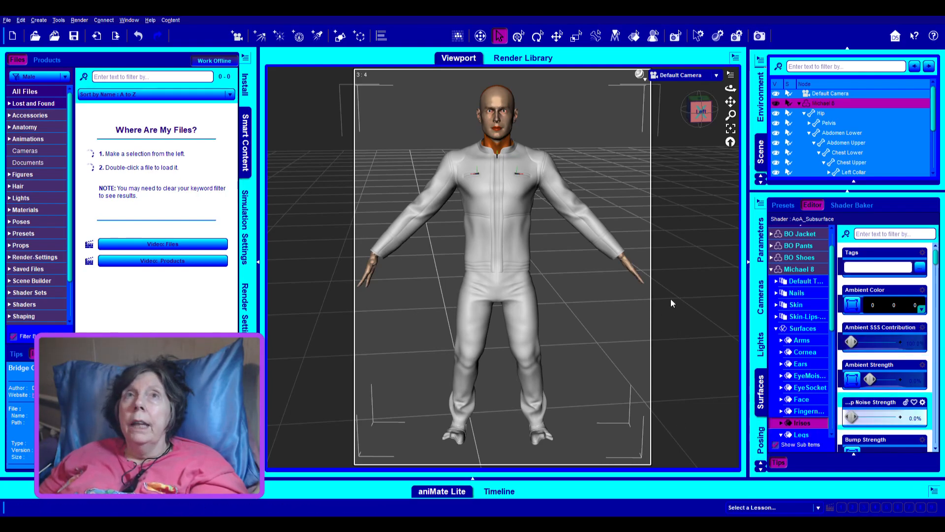
{"action": "left_click", "coordinate": [801, 435]}
{"action": "scroll", "coordinate": [897, 340], "scroll_direction": "down", "scroll_amount": 5}
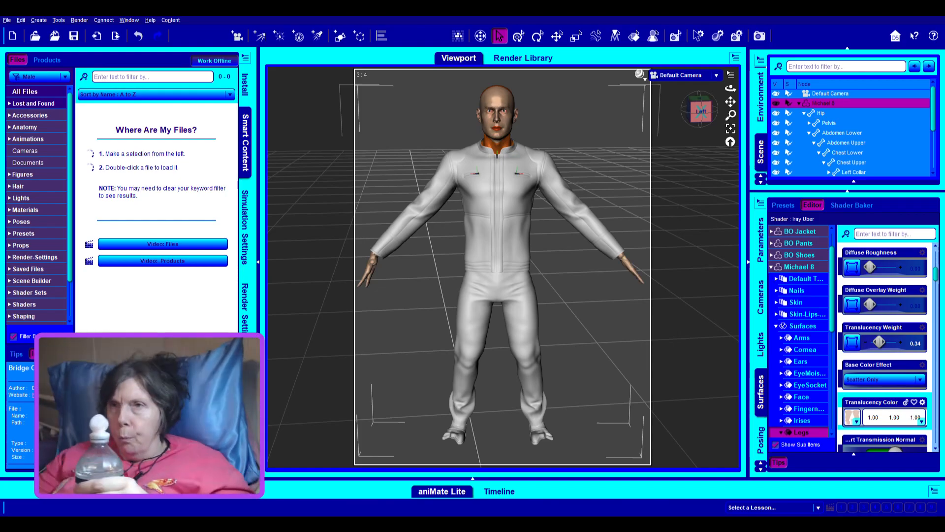
{"action": "scroll", "coordinate": [794, 380], "scroll_direction": "down", "scroll_amount": 3}
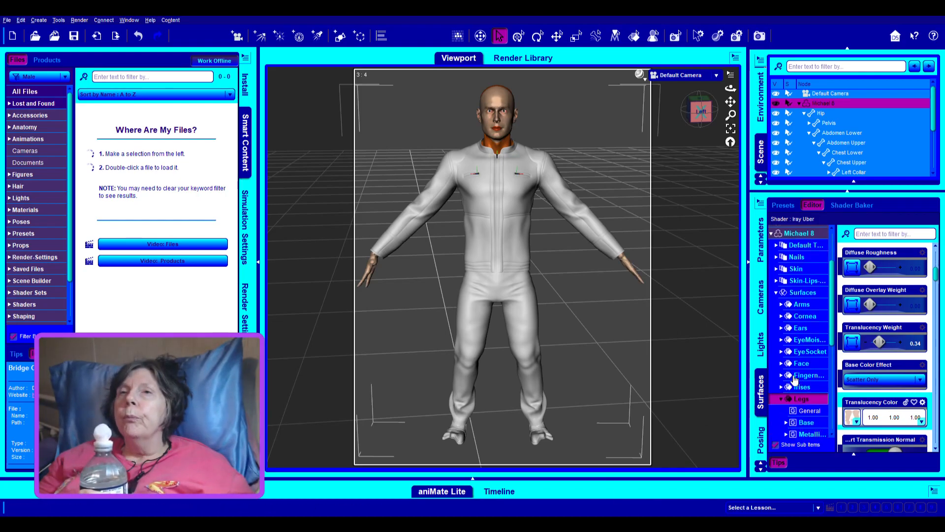
{"action": "scroll", "coordinate": [794, 379], "scroll_direction": "down", "scroll_amount": 2}
{"action": "left_click", "coordinate": [780, 271]}
{"action": "scroll", "coordinate": [781, 274], "scroll_direction": "up", "scroll_amount": 2}
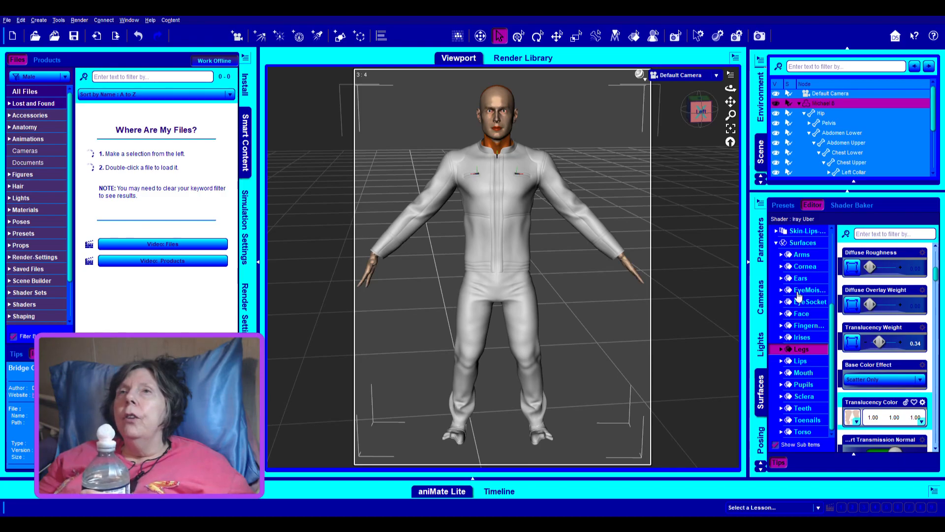
Set the Lips surface's Translucency Color to white (1.00, 1.00, 1.00) and check the Mouth, Pupils, Sclera and Teeth surfaces
{"action": "left_click", "coordinate": [799, 363]}
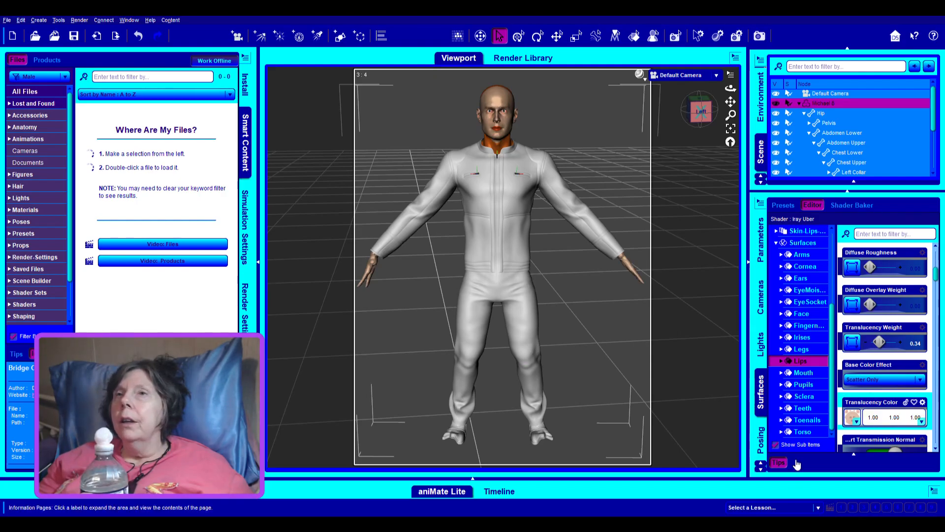
{"action": "left_click", "coordinate": [811, 375]}
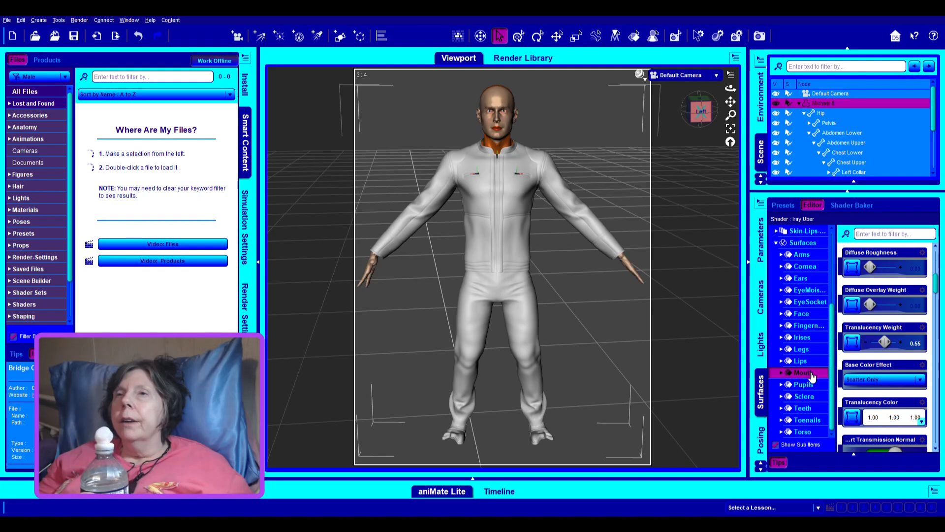
{"action": "left_click", "coordinate": [807, 385]}
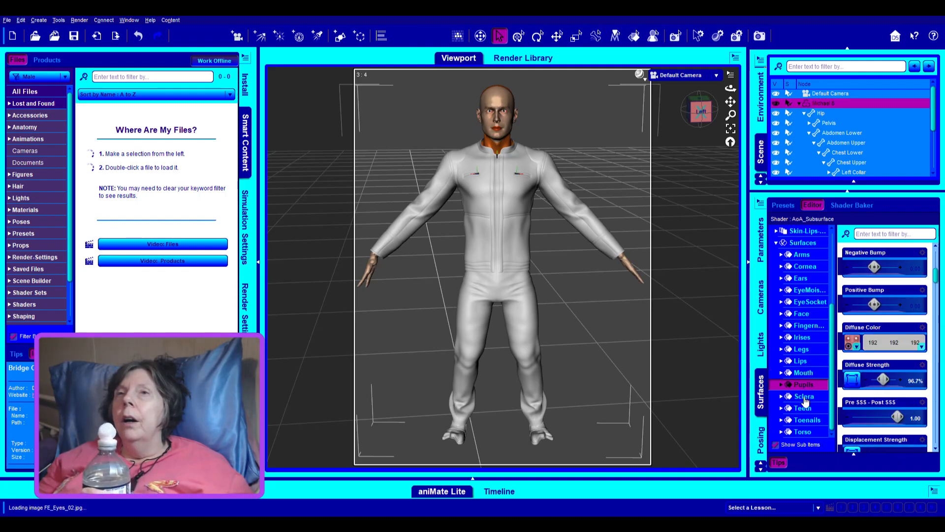
{"action": "left_click", "coordinate": [806, 397]}
{"action": "left_click", "coordinate": [806, 411]}
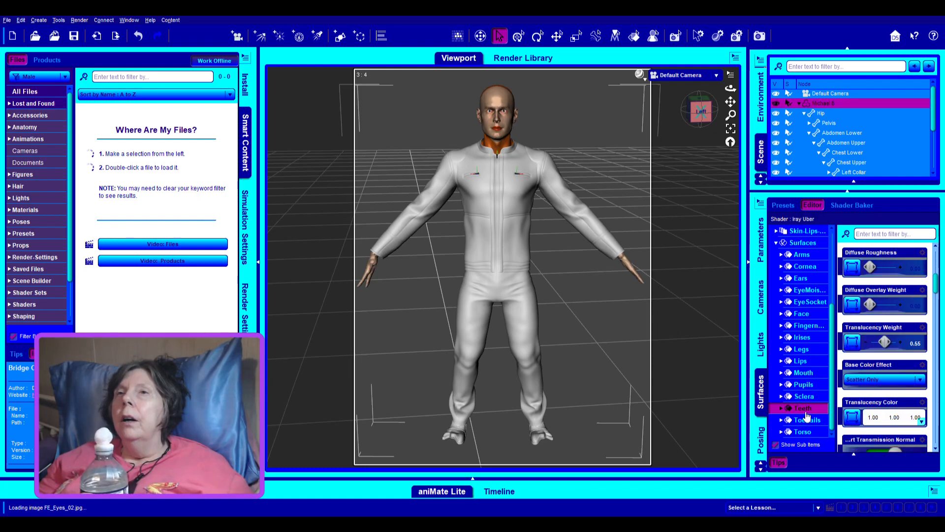
Set the Translucency Color of the Toenails and Torso surfaces to white (1.00, 1.00, 1.00)
{"action": "left_click", "coordinate": [808, 421]}
{"action": "scroll", "coordinate": [867, 429], "scroll_direction": "down", "scroll_amount": 1}
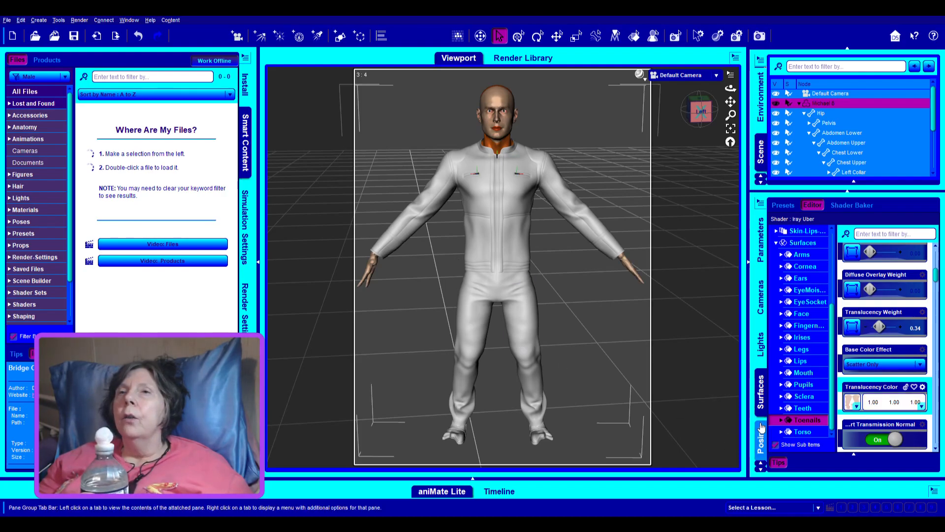
{"action": "left_click", "coordinate": [802, 432]}
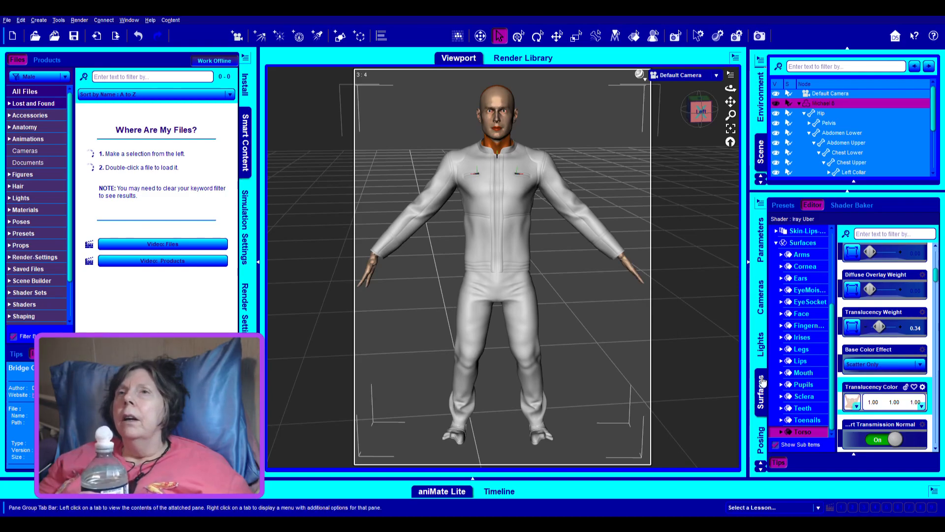
Set the Base Color of Michael 8's Lips and Torso surfaces back to white (1.00, 1.00, 1.00)
{"action": "left_click", "coordinate": [799, 362]}
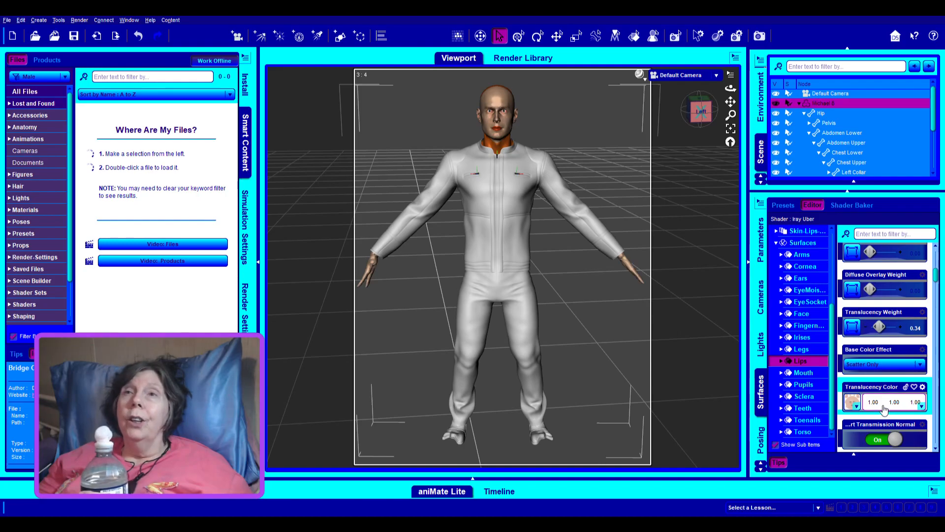
{"action": "scroll", "coordinate": [884, 408], "scroll_direction": "up", "scroll_amount": 5}
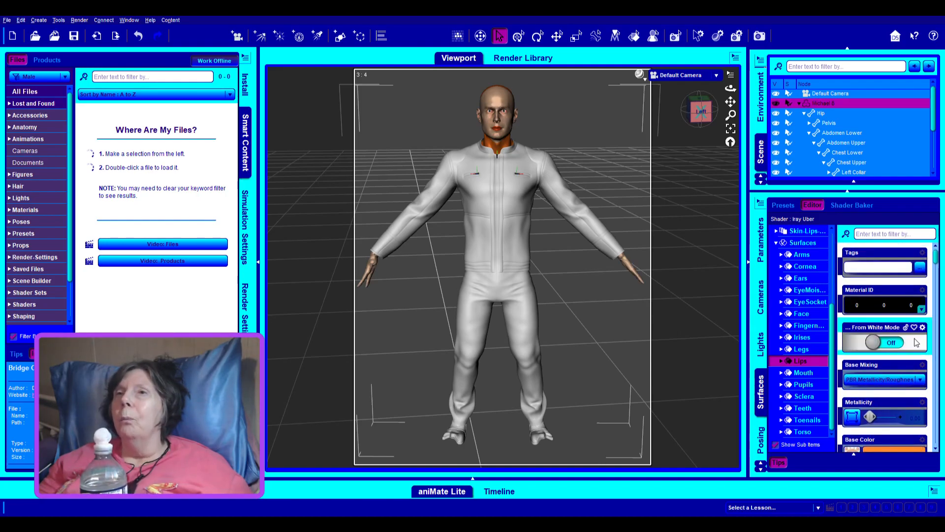
{"action": "scroll", "coordinate": [915, 340], "scroll_direction": "down", "scroll_amount": 3}
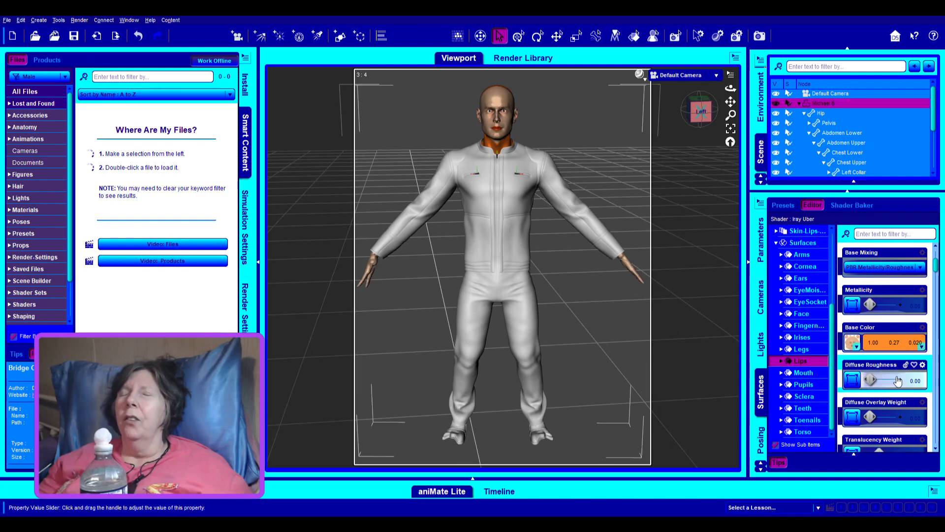
{"action": "scroll", "coordinate": [857, 436], "scroll_direction": "down", "scroll_amount": 1}
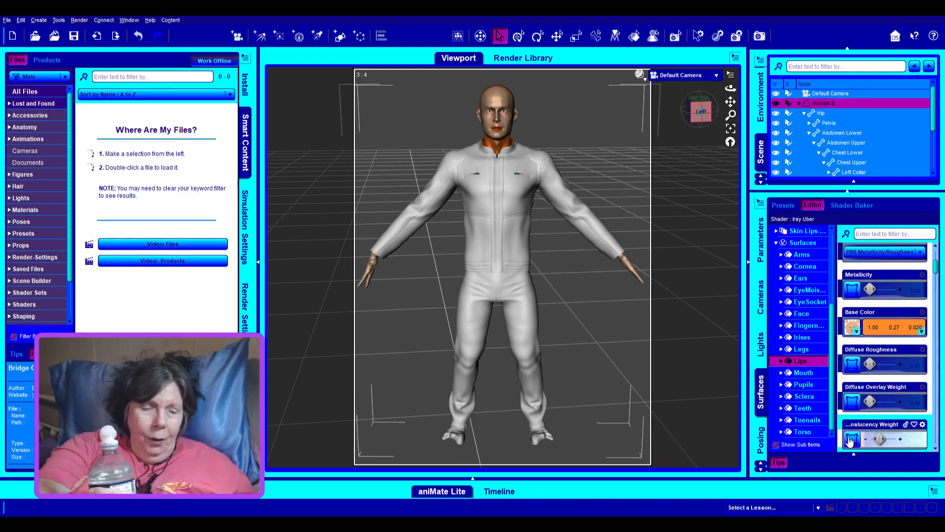
{"action": "key", "text": "ctrl+z"}
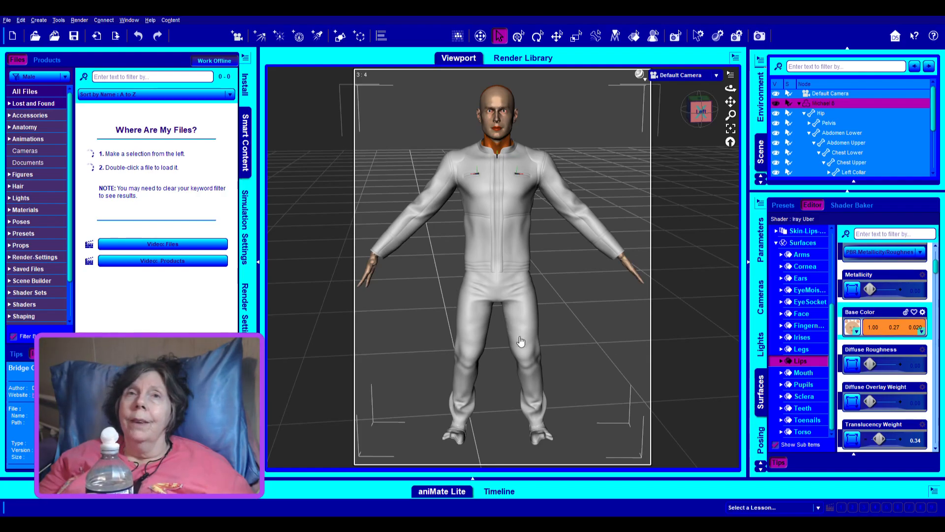
{"action": "key", "text": "ctrl+y"}
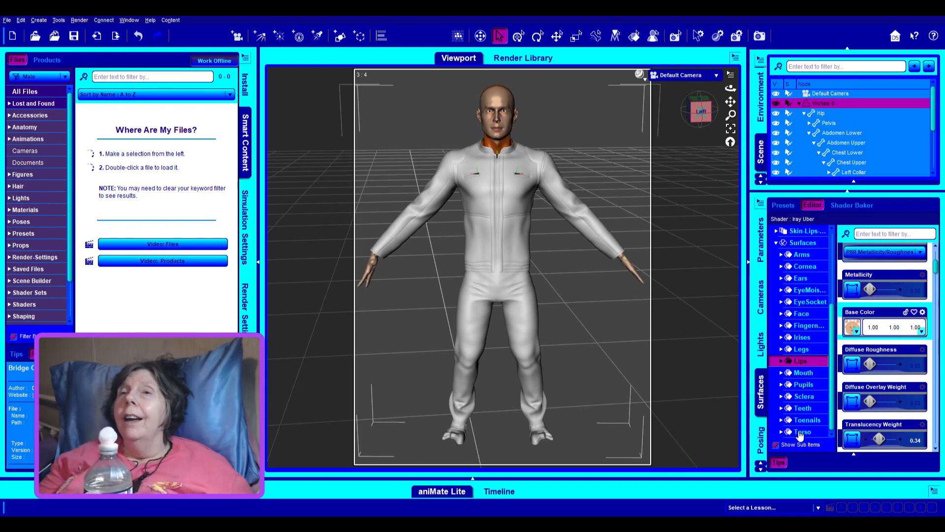
{"action": "left_click", "coordinate": [803, 431]}
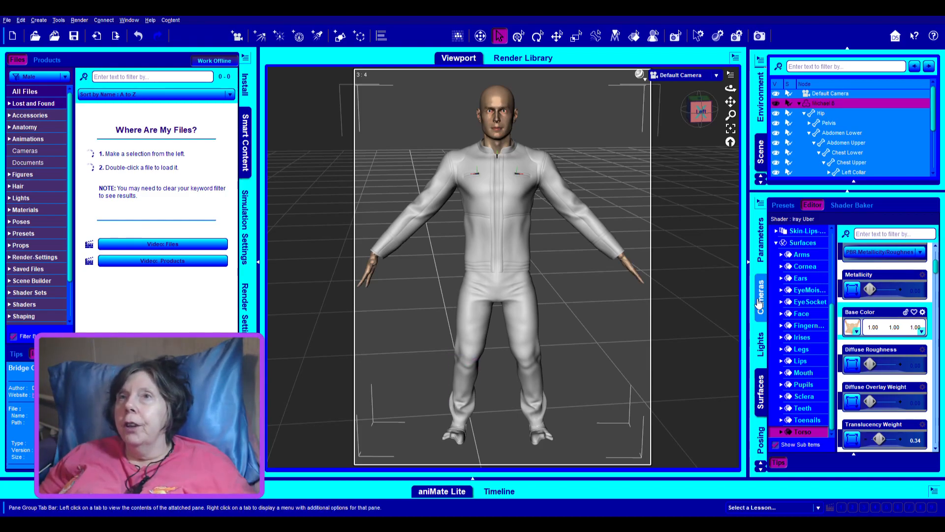
Replace the Base Color image maps of Michael 8's Arms, Ears and Face surfaces with the matching blue skin textures
{"action": "left_click", "coordinate": [803, 256]}
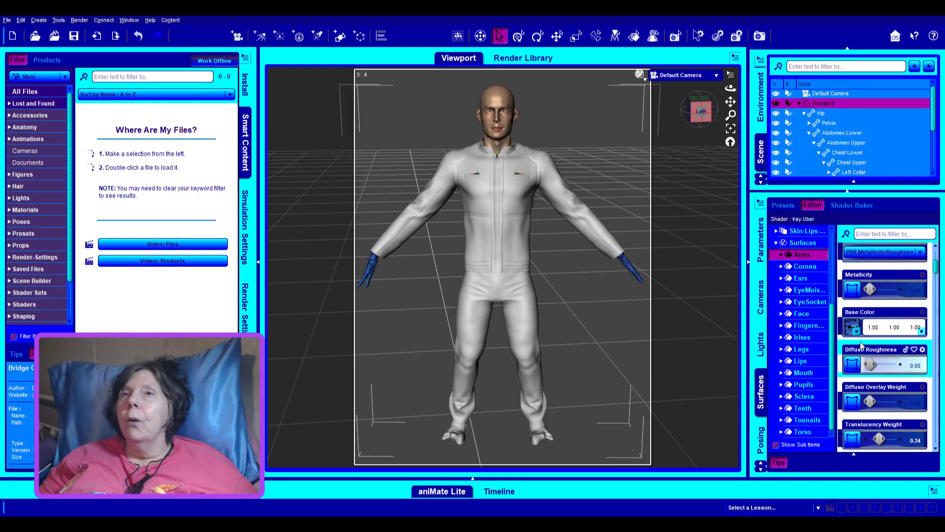
{"action": "left_click", "coordinate": [802, 279]}
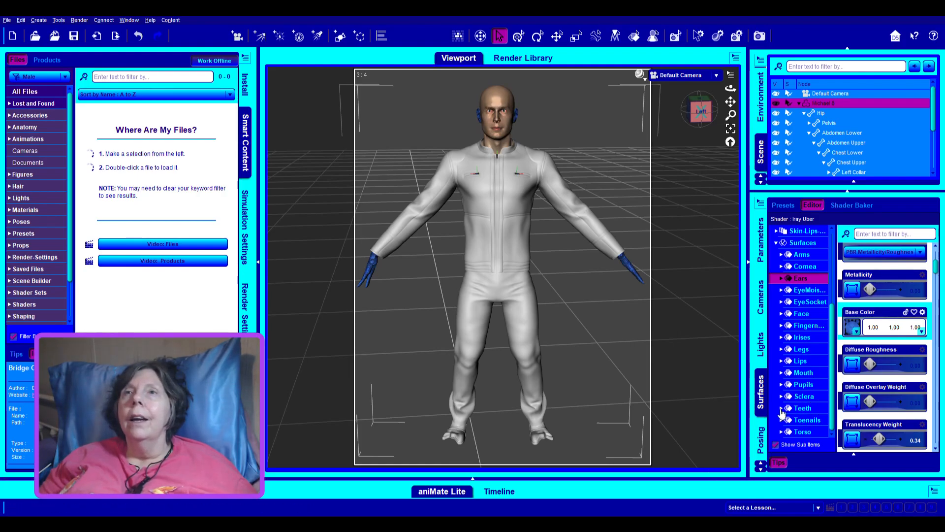
{"action": "left_click", "coordinate": [802, 315]}
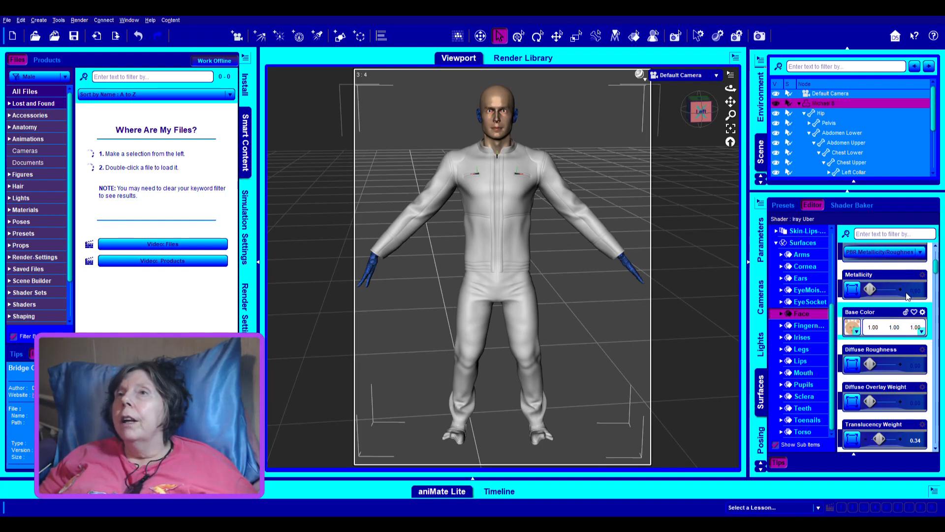
{"action": "left_click", "coordinate": [907, 296]}
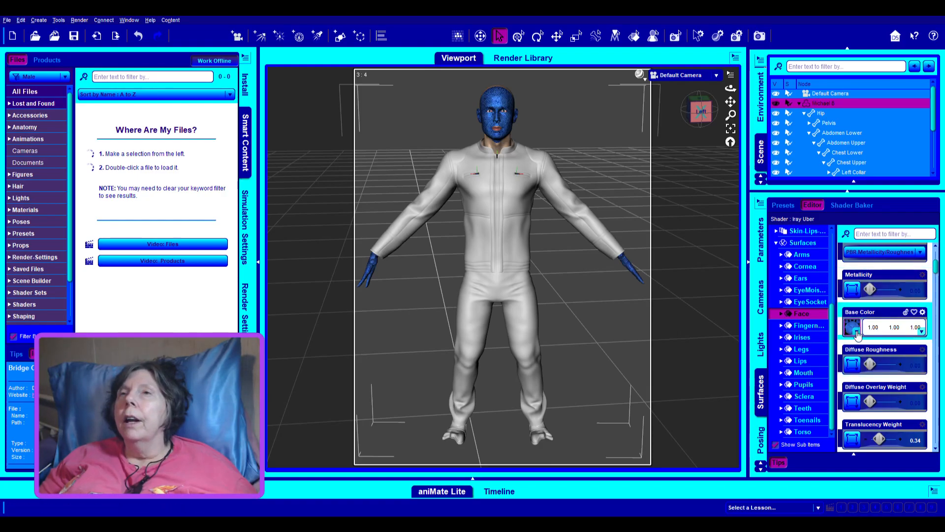
Check the Fingernails surface, give the Legs surface the blue Base Color map and set its Base Color to white (1.00, 1.00, 1.00)
{"action": "left_click", "coordinate": [803, 328]}
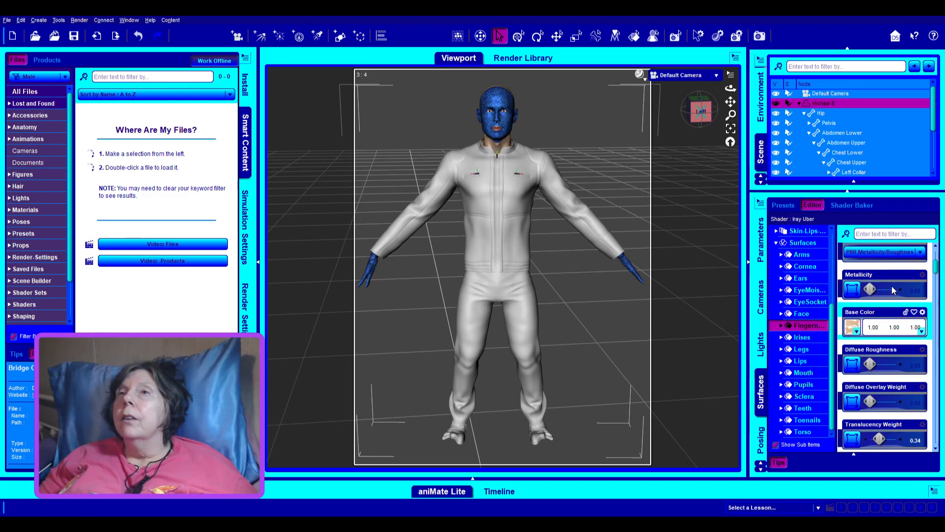
{"action": "left_click", "coordinate": [801, 349]}
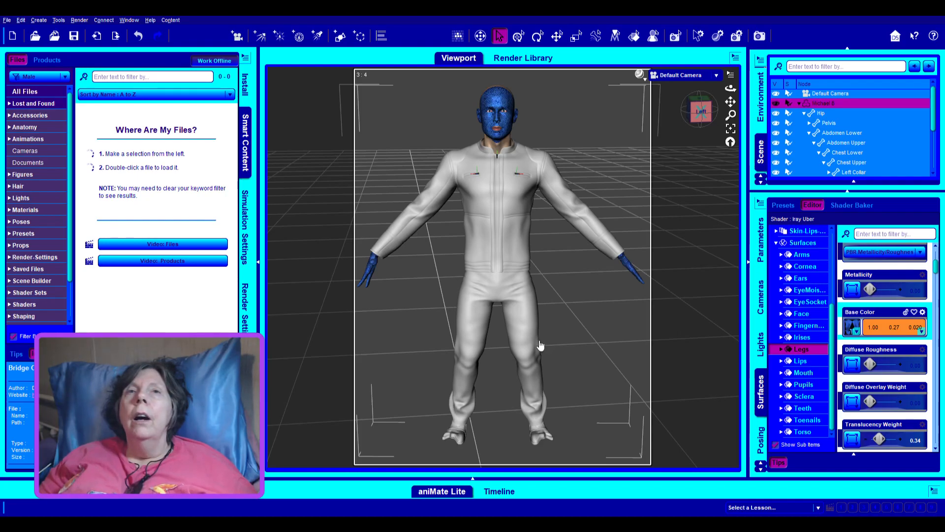
{"action": "key", "text": "ctrl+z"}
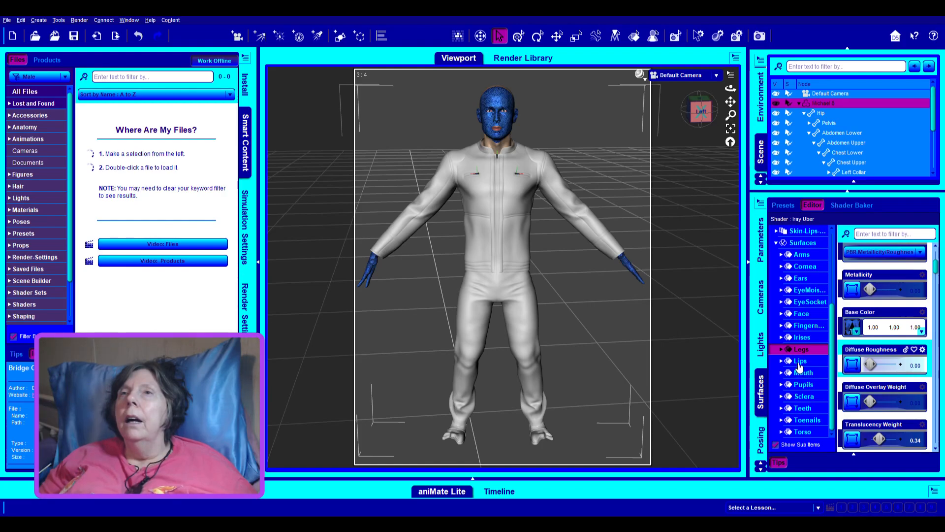
Apply the matching blue Base Color maps to the Lips, Toenails and Torso surfaces, setting the Toenails' Base Color to white (1.00, 1.00, 1.00)
{"action": "left_click", "coordinate": [800, 362]}
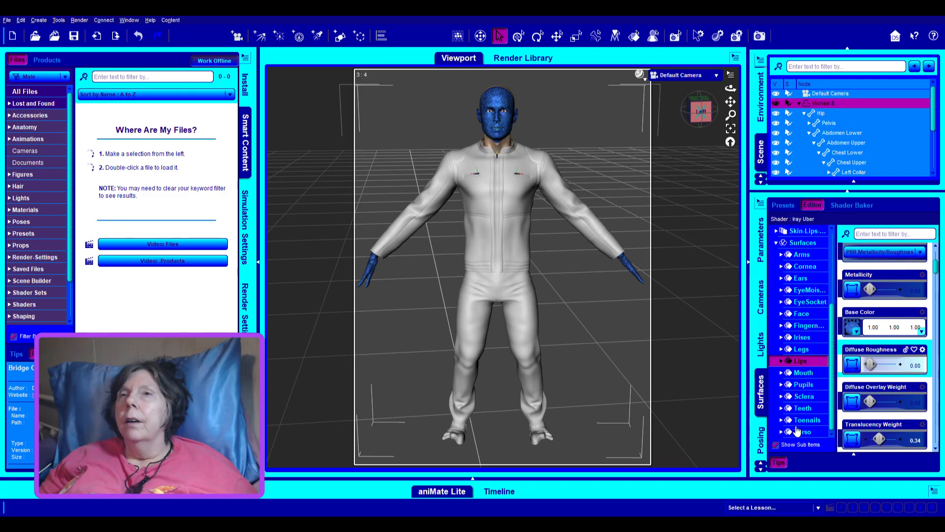
{"action": "left_click", "coordinate": [801, 421]}
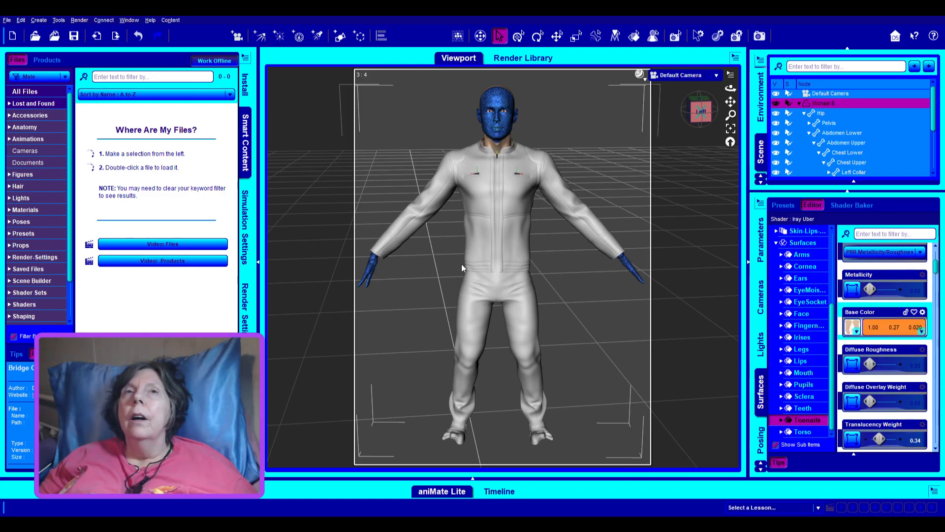
{"action": "left_click", "coordinate": [525, 338]}
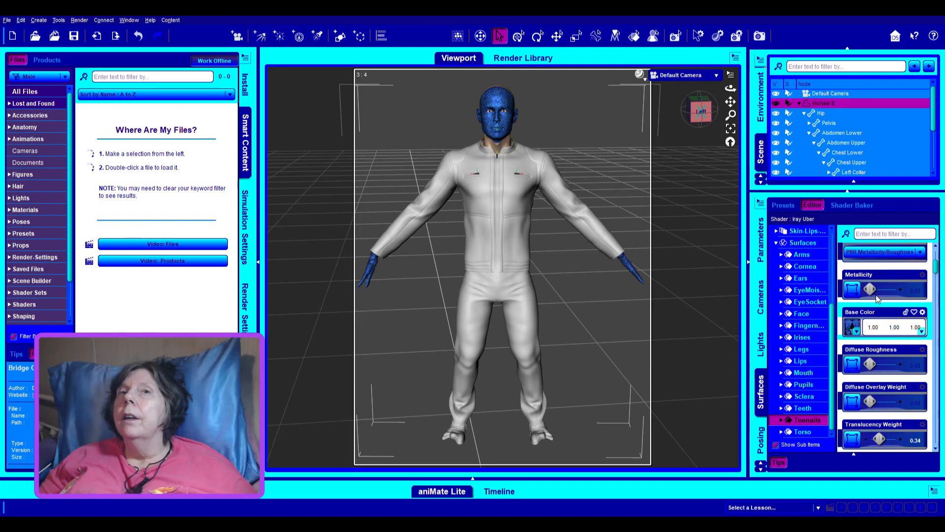
{"action": "left_click", "coordinate": [801, 431]}
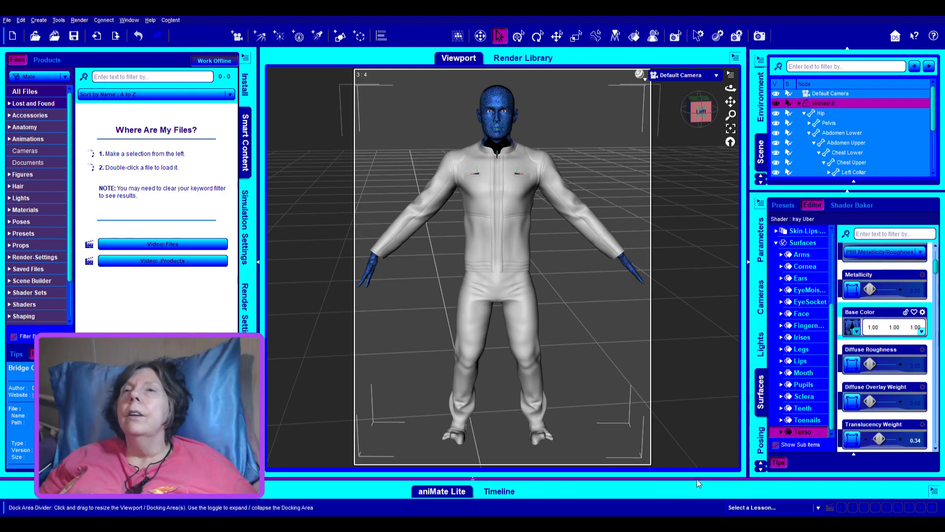
Replace the Mouth surface's Base Color map, and set the Irises' Diffuse Color map to g8mbaseeyesmapb_1007 (3).jpg
{"action": "left_click", "coordinate": [805, 373]}
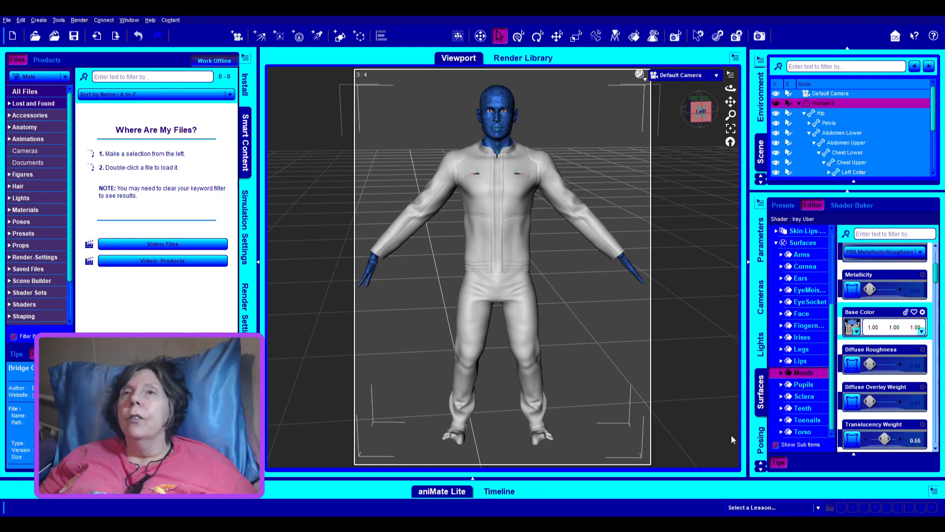
{"action": "left_click", "coordinate": [802, 338]}
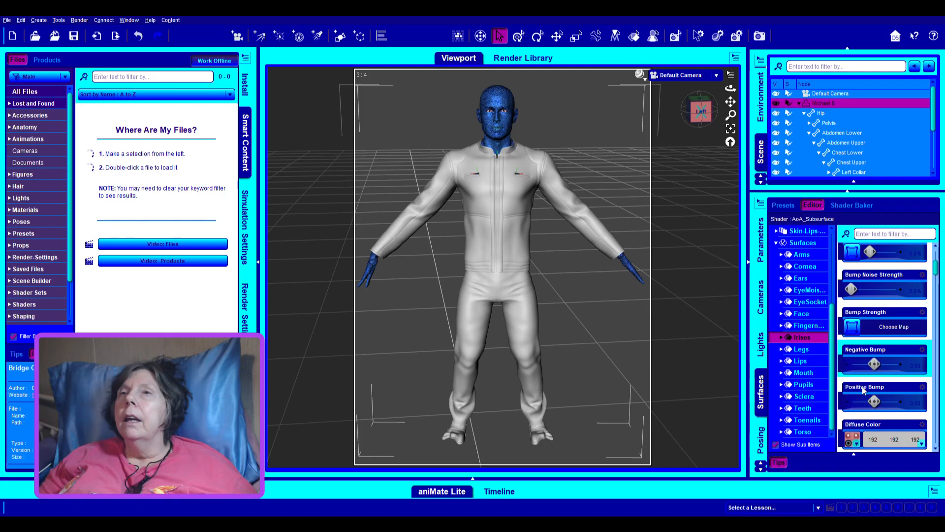
{"action": "scroll", "coordinate": [864, 389], "scroll_direction": "down", "scroll_amount": 3}
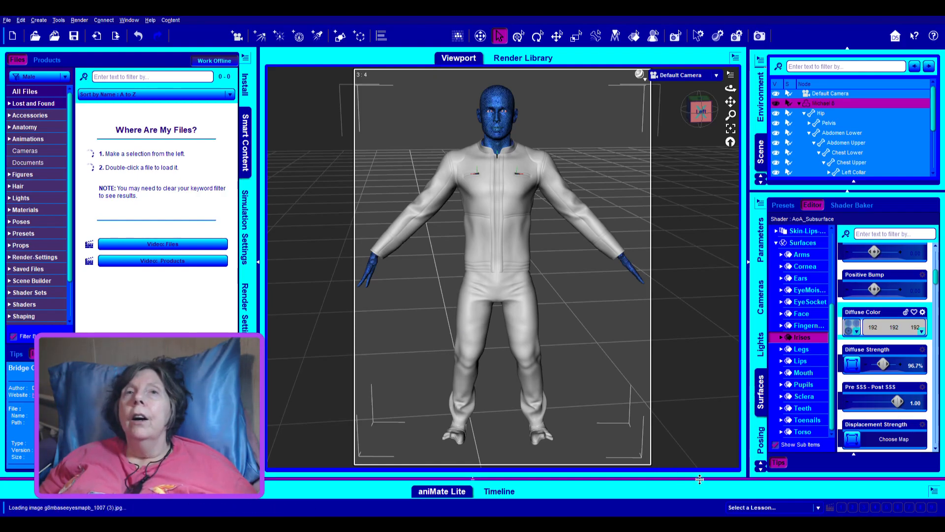
Frame Michael 8's head and examine the blue face texture and the eyes up close
{"action": "left_click", "coordinate": [503, 113]}
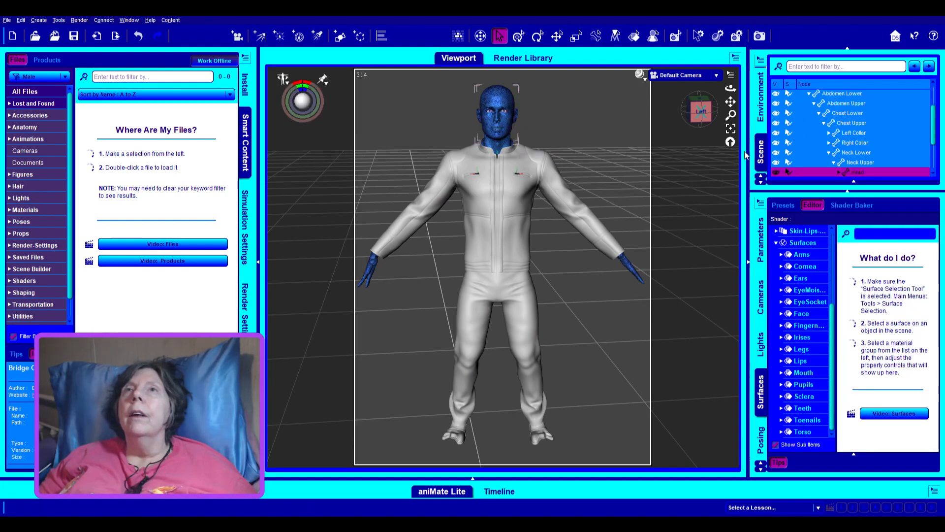
{"action": "left_click", "coordinate": [730, 135]}
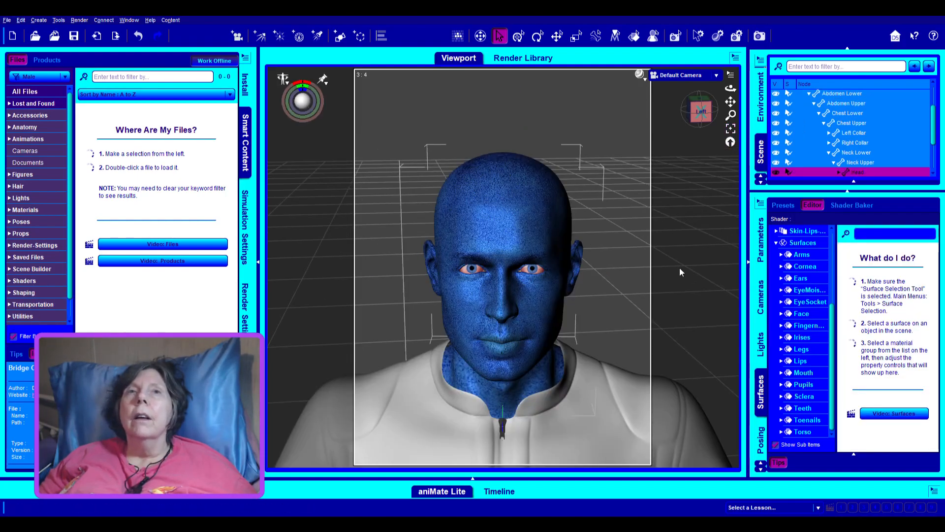
{"action": "scroll", "coordinate": [622, 373], "scroll_direction": "up", "scroll_amount": 2}
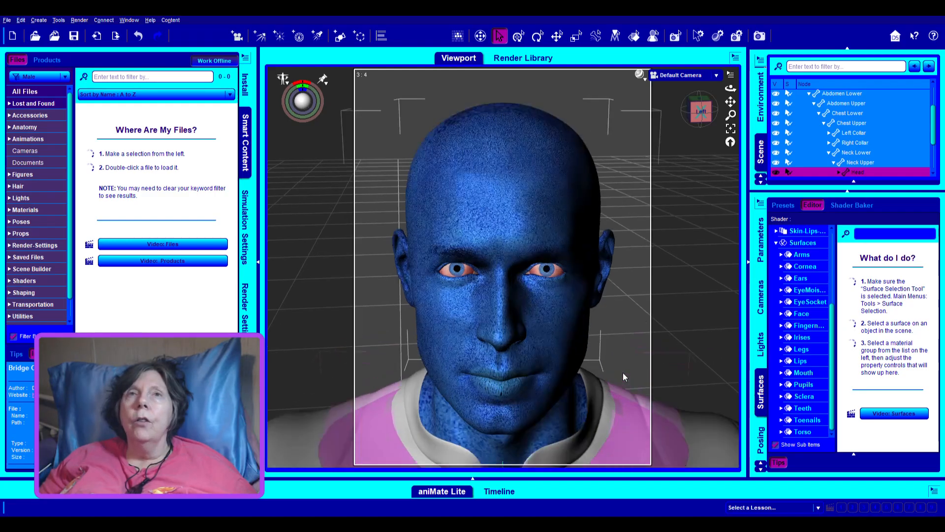
{"action": "scroll", "coordinate": [623, 372], "scroll_direction": "up", "scroll_amount": 3}
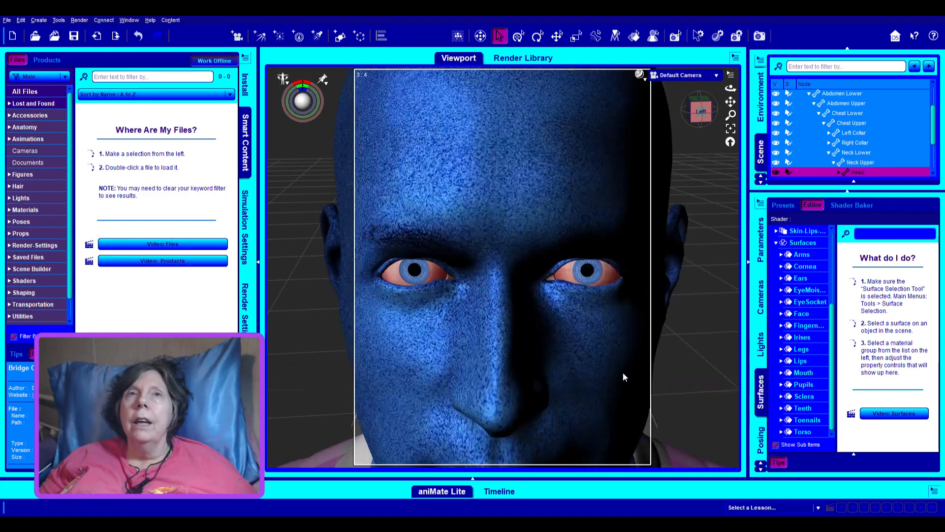
{"action": "scroll", "coordinate": [622, 372], "scroll_direction": "down", "scroll_amount": 1}
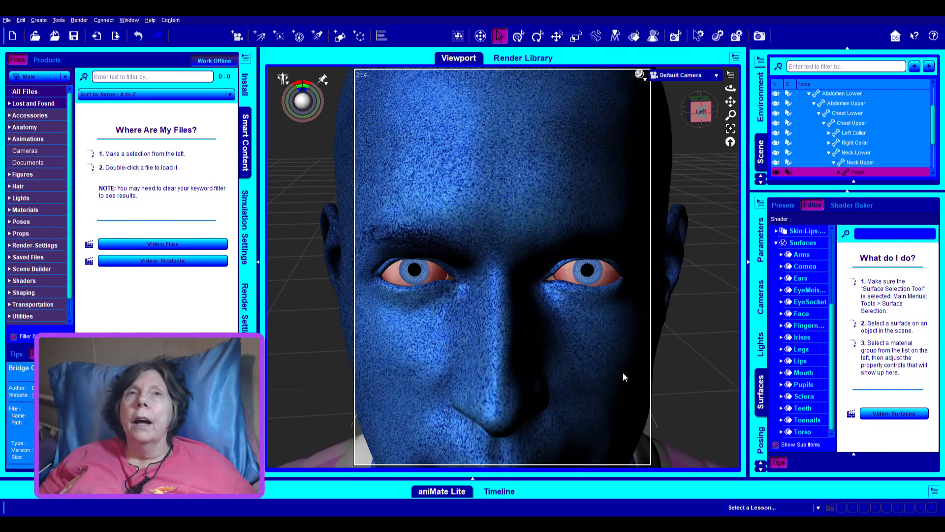
{"action": "scroll", "coordinate": [623, 373], "scroll_direction": "down", "scroll_amount": 4}
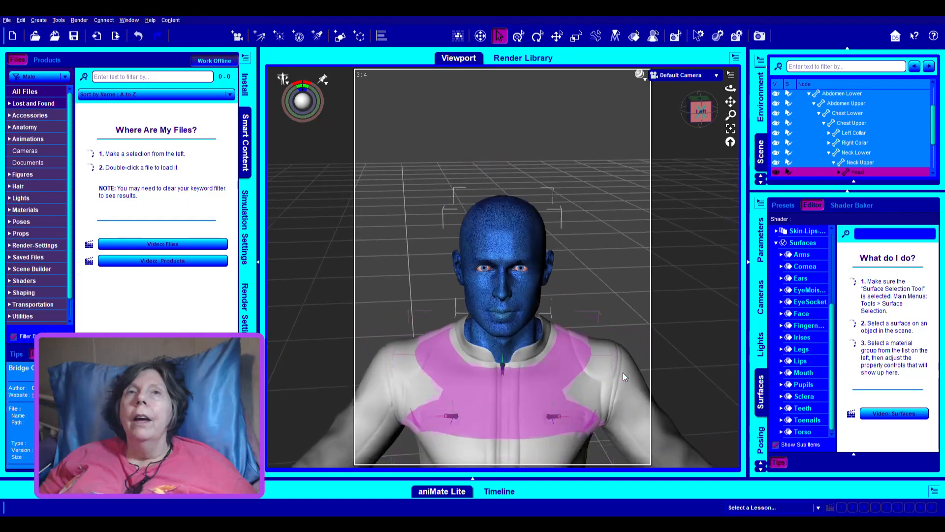
{"action": "scroll", "coordinate": [633, 379], "scroll_direction": "down", "scroll_amount": 1}
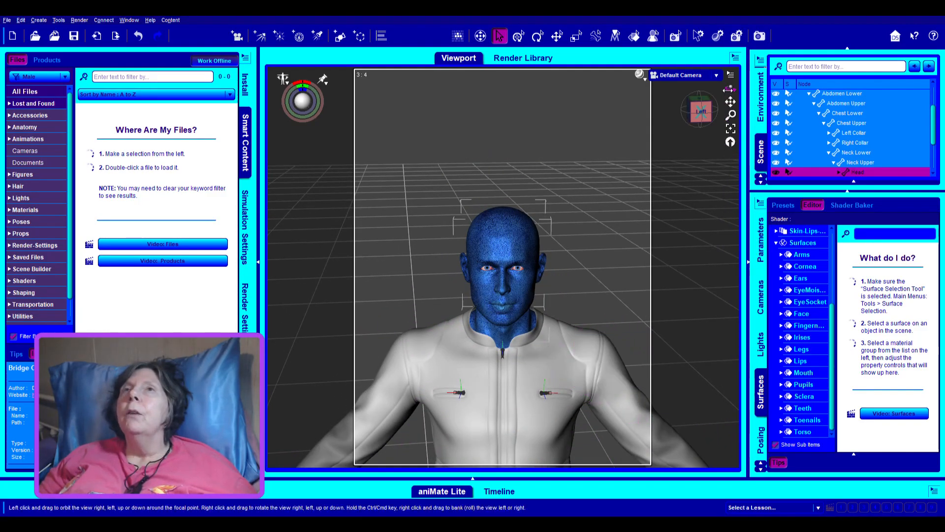
Bring the whole figure back into view to check the blue skin on the head and hands against the outfit
{"action": "left_click_drag", "start_coordinate": [730, 90], "coordinate": [730, 97]}
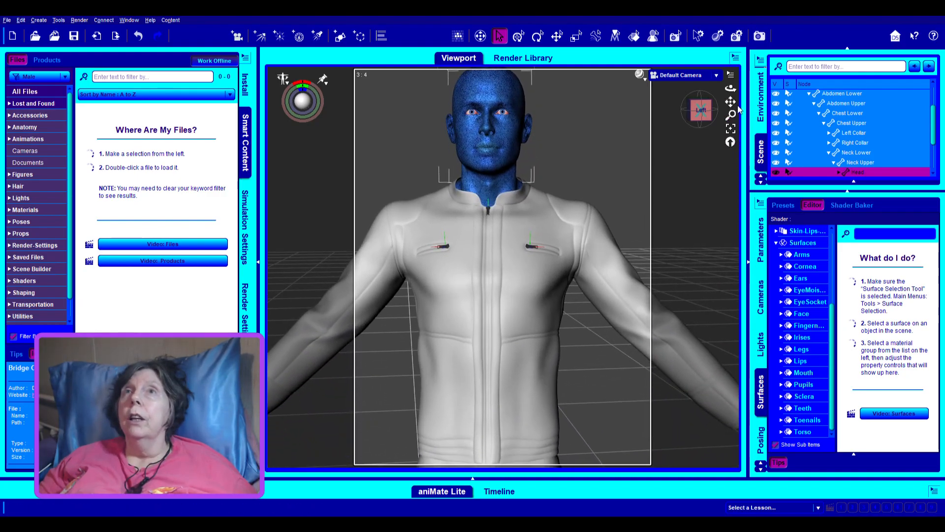
{"action": "scroll", "coordinate": [612, 239], "scroll_direction": "down", "scroll_amount": 1}
{"action": "scroll", "coordinate": [620, 247], "scroll_direction": "down", "scroll_amount": 1}
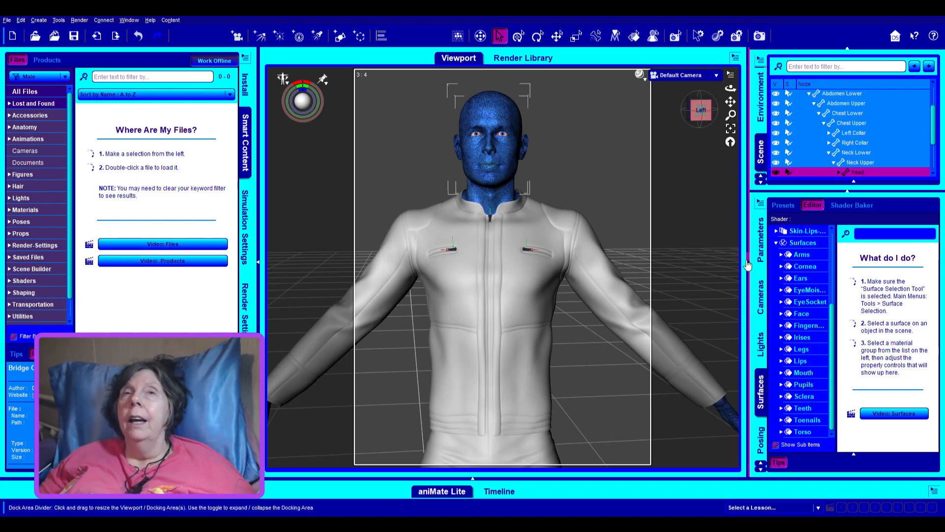
{"action": "scroll", "coordinate": [611, 236], "scroll_direction": "down", "scroll_amount": 3}
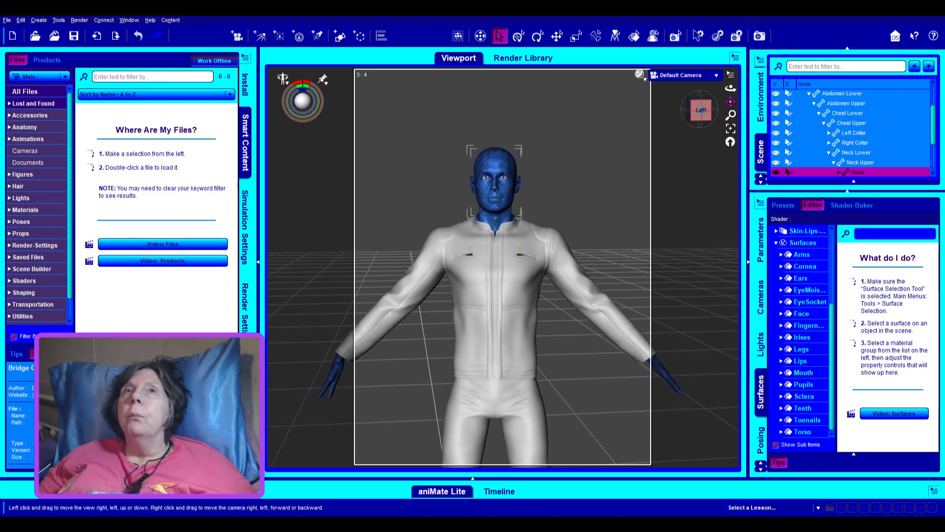
{"action": "left_click_drag", "start_coordinate": [730, 102], "coordinate": [731, 72]}
{"action": "scroll", "coordinate": [599, 352], "scroll_direction": "down", "scroll_amount": 3}
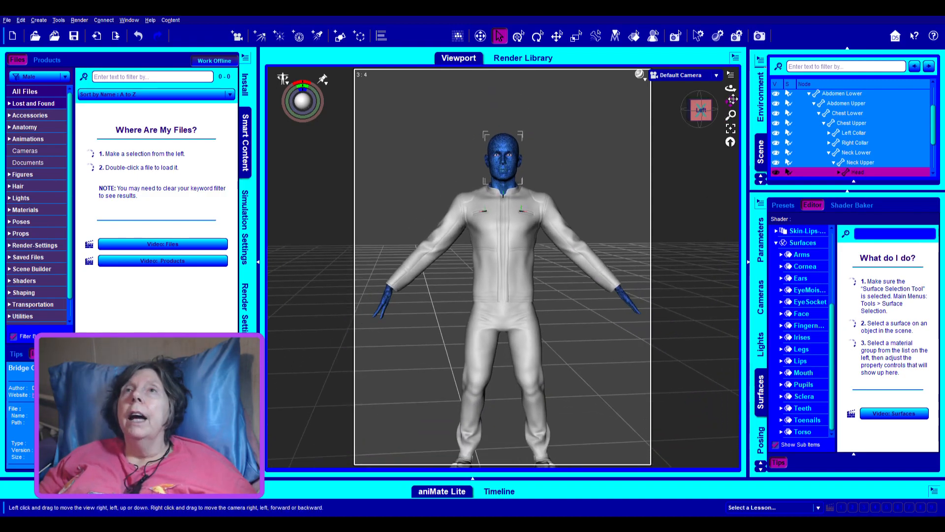
{"action": "left_click_drag", "start_coordinate": [733, 99], "coordinate": [733, 83]}
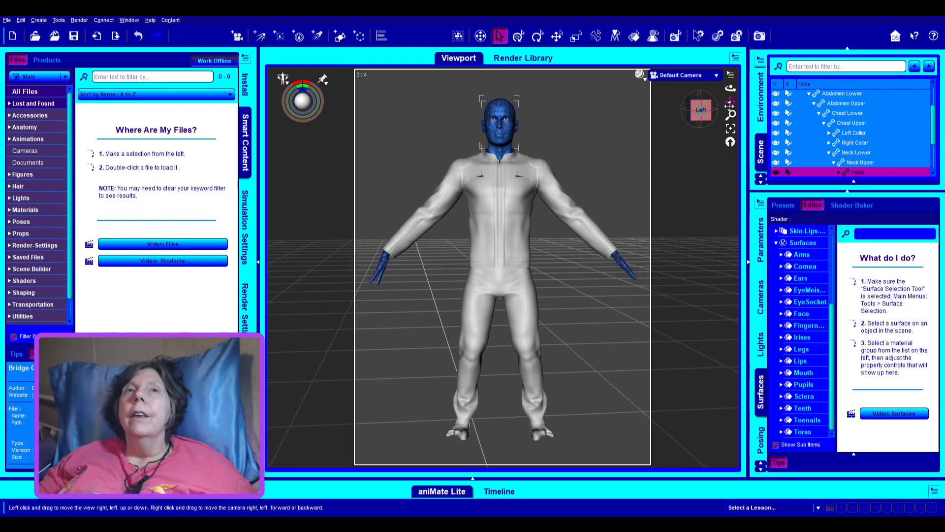
{"action": "scroll", "coordinate": [596, 315], "scroll_direction": "up", "scroll_amount": 1}
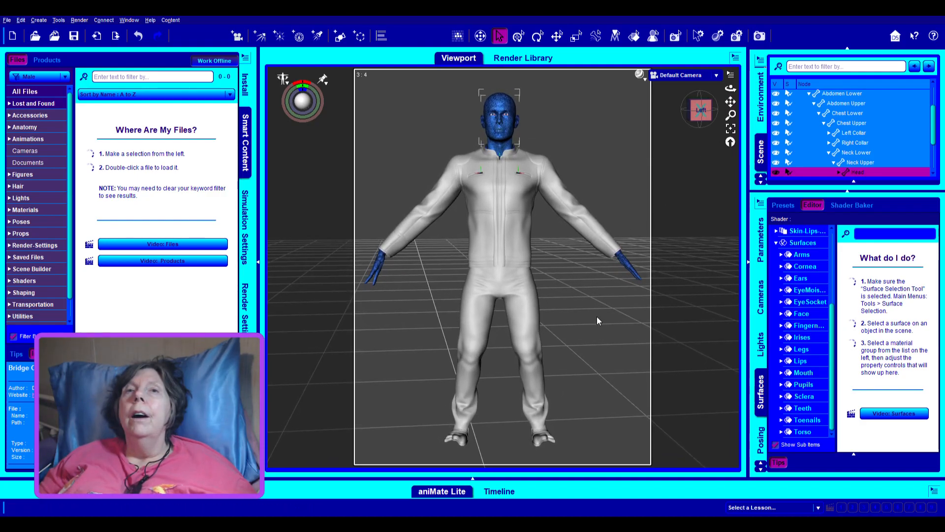
{"action": "scroll", "coordinate": [597, 320], "scroll_direction": "up", "scroll_amount": 1}
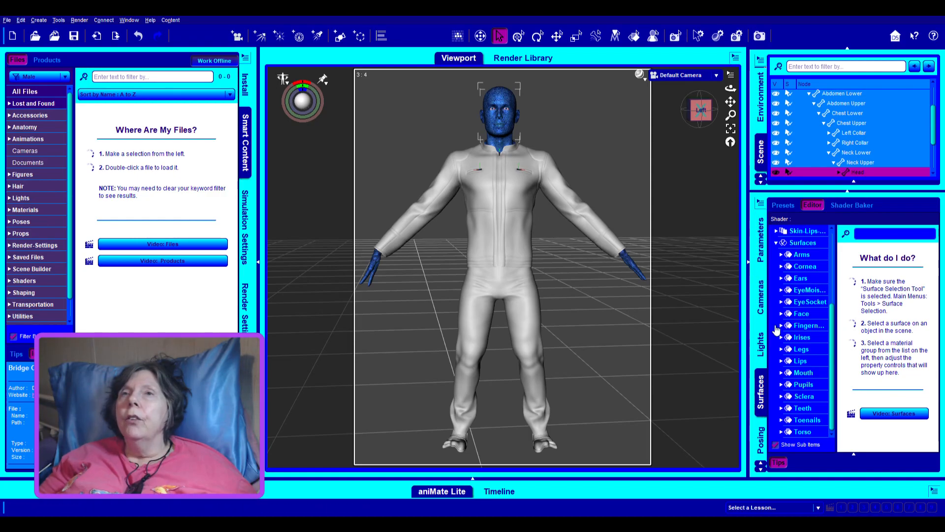
Set the Translucency Color of the Arms, Ears and Face surfaces to blue (0.00, 0.22, 1.00)
{"action": "left_click", "coordinate": [810, 257]}
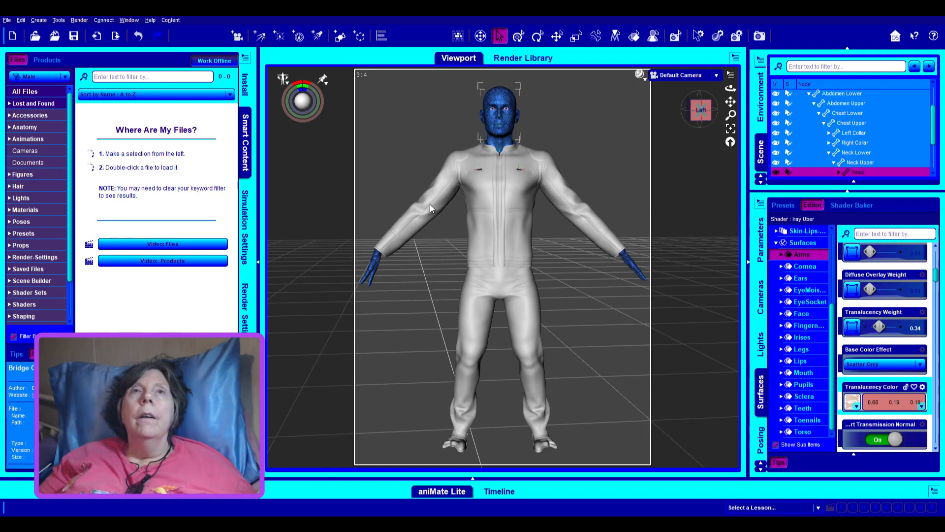
{"action": "left_click", "coordinate": [523, 336]}
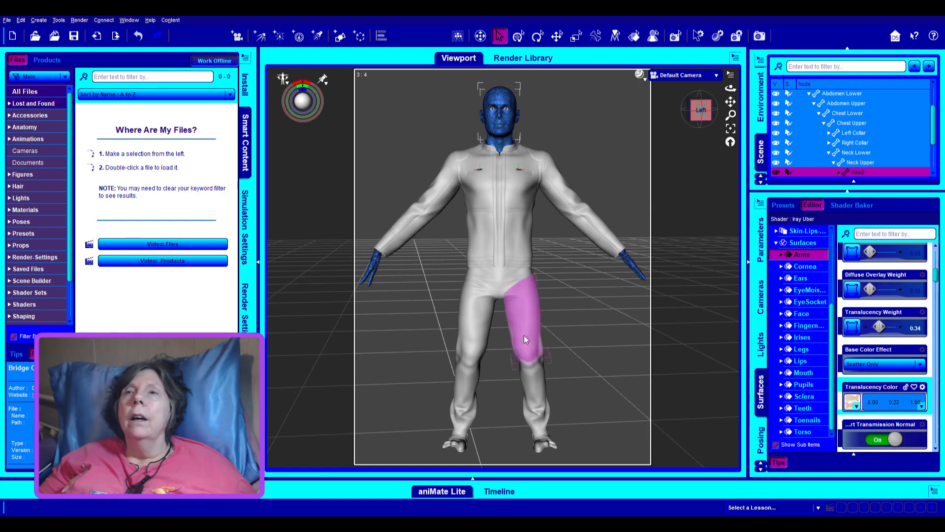
{"action": "left_click", "coordinate": [800, 278]}
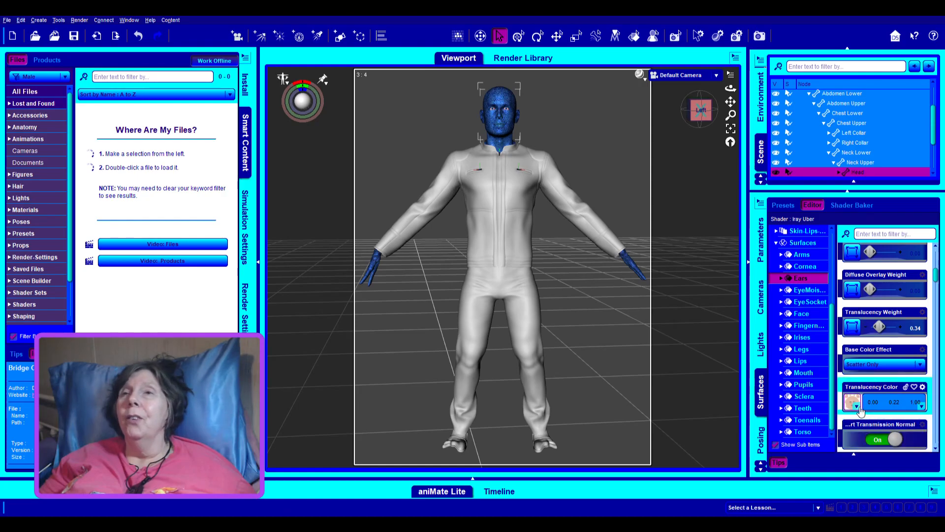
{"action": "left_click", "coordinate": [800, 316]}
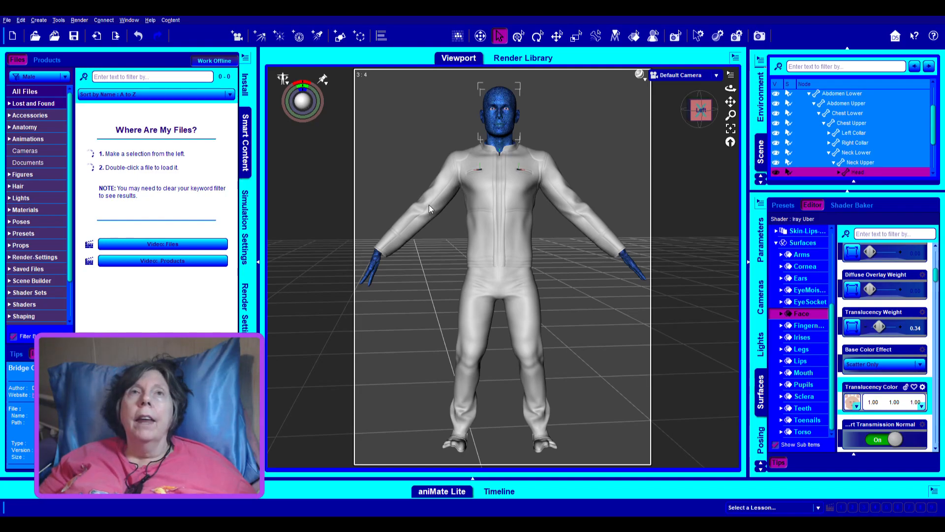
{"action": "left_click", "coordinate": [529, 338]}
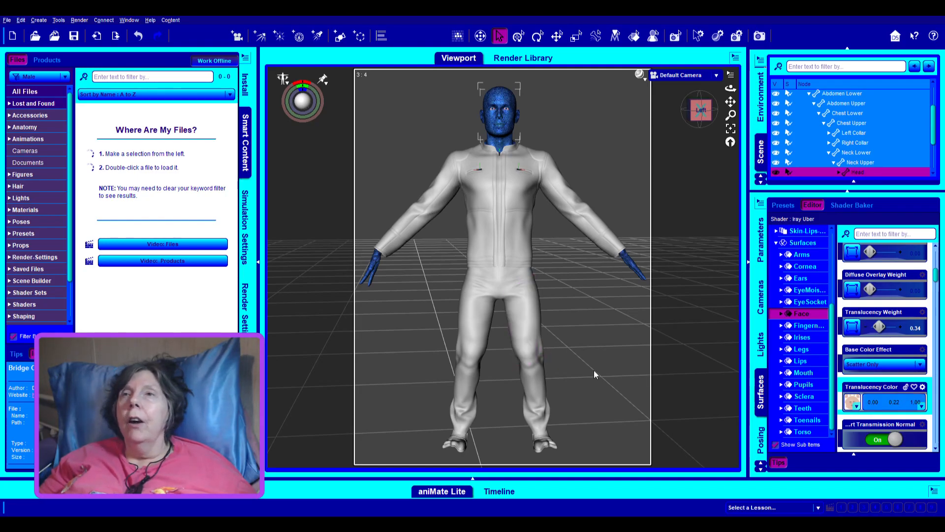
Set the Translucency Color of the Legs, Torso, Toenails and Fingernails surfaces to blue (0.00, 0.22, 1.00)
{"action": "left_click", "coordinate": [813, 350]}
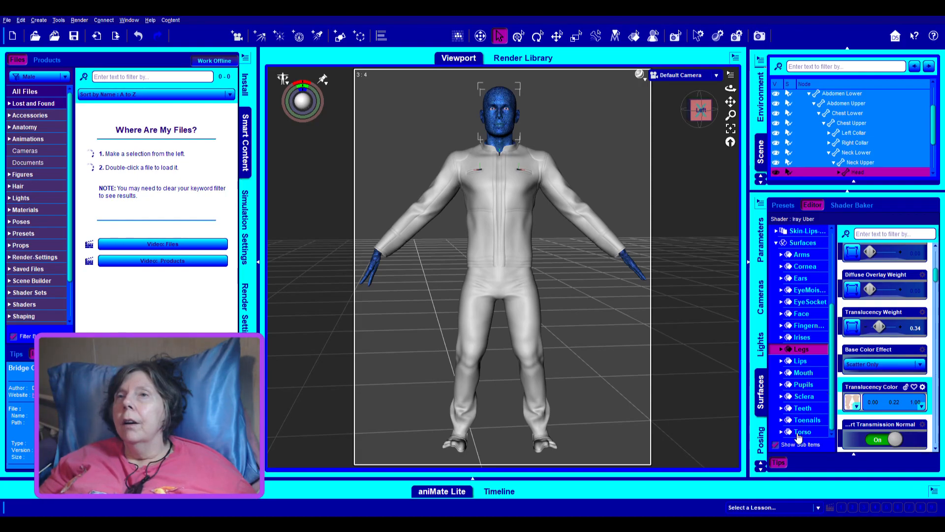
{"action": "left_click", "coordinate": [802, 432]}
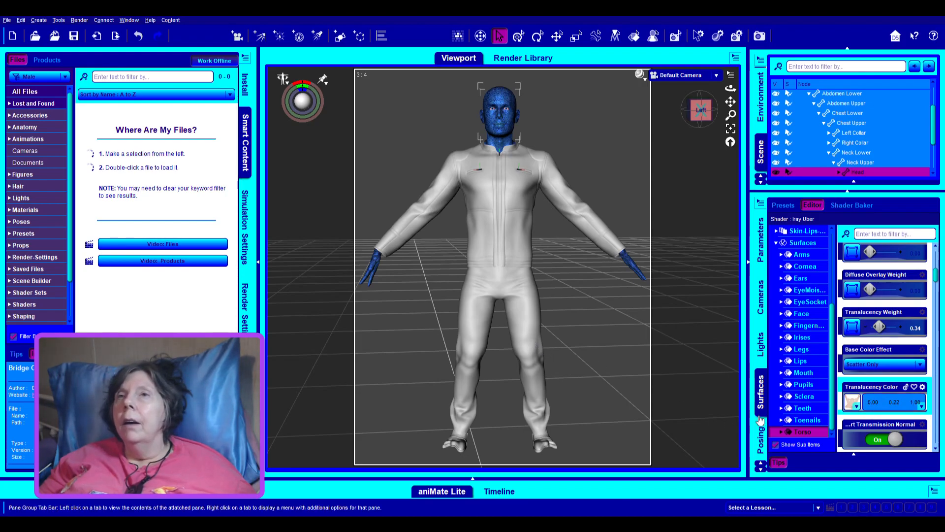
{"action": "left_click", "coordinate": [807, 420]}
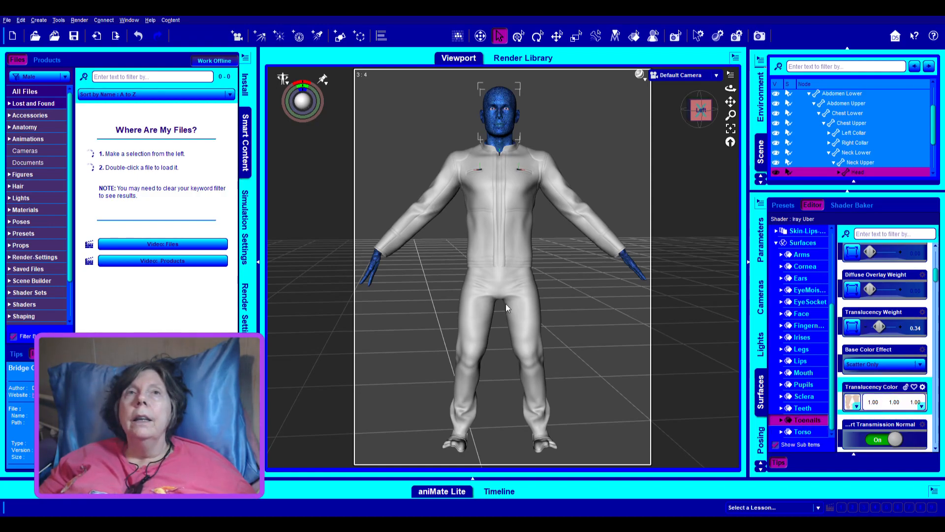
{"action": "left_click", "coordinate": [528, 338]}
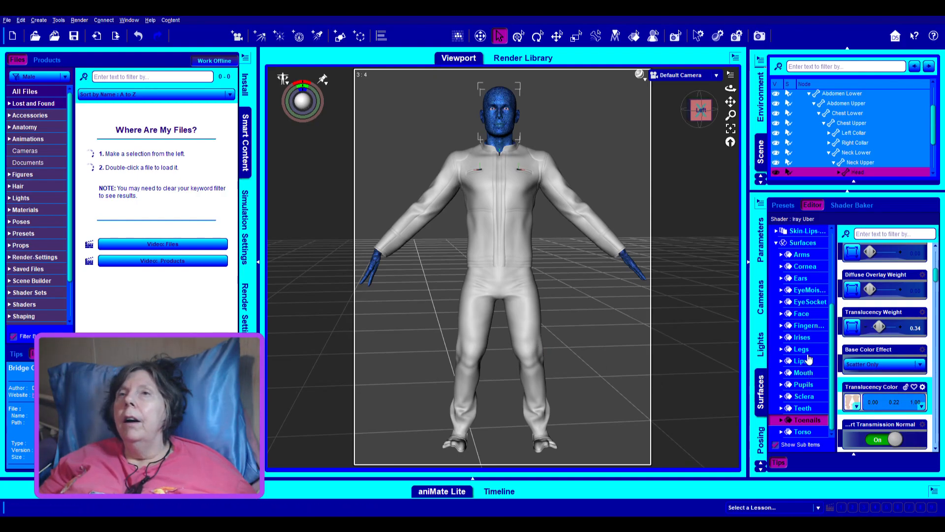
{"action": "left_click", "coordinate": [809, 327]}
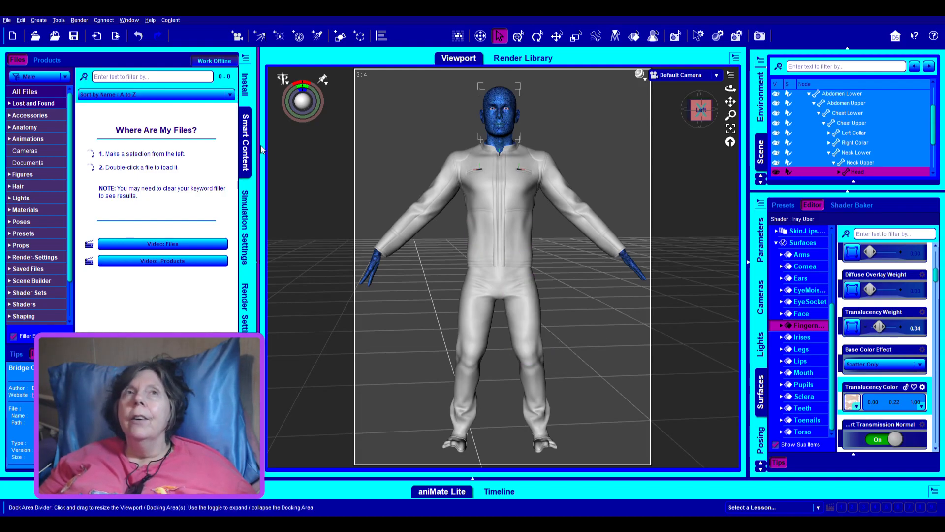
Save the scene and open the render settings
{"action": "left_click", "coordinate": [73, 34]}
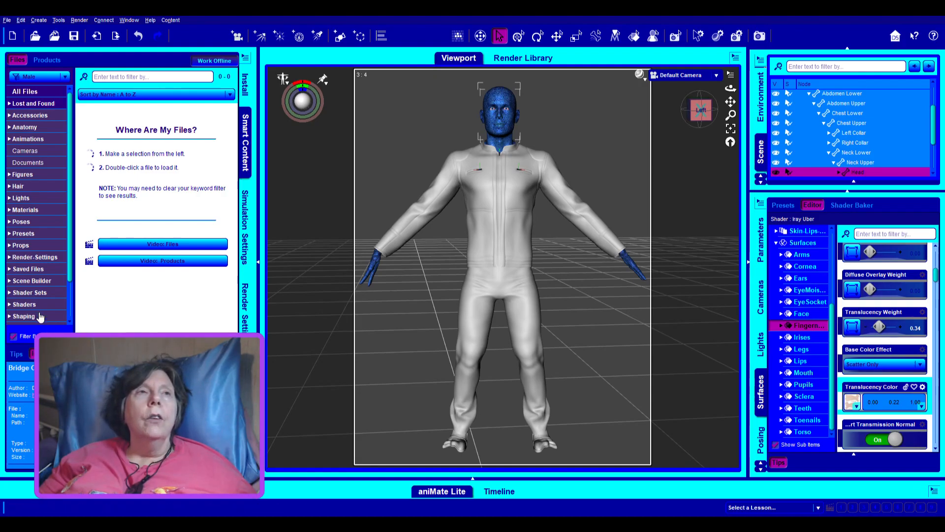
{"action": "scroll", "coordinate": [38, 237], "scroll_direction": "down", "scroll_amount": 3}
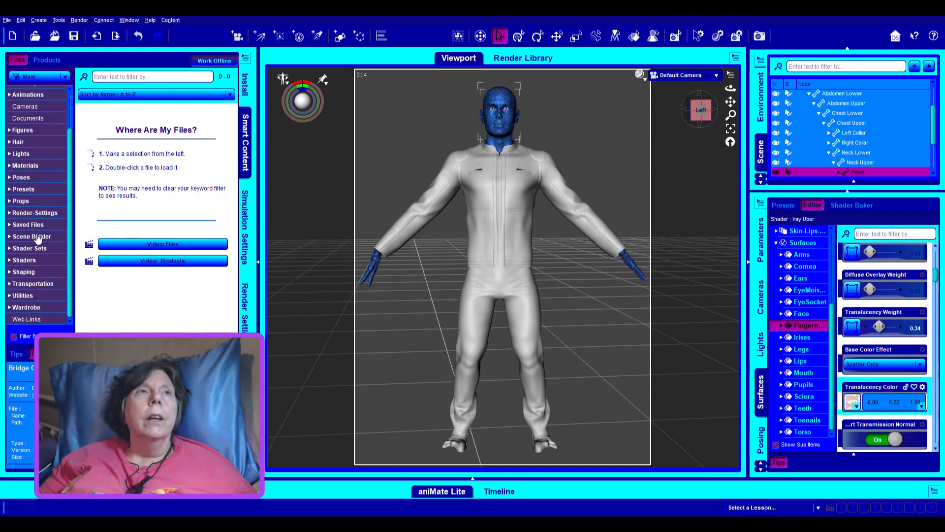
{"action": "scroll", "coordinate": [37, 237], "scroll_direction": "up", "scroll_amount": 3}
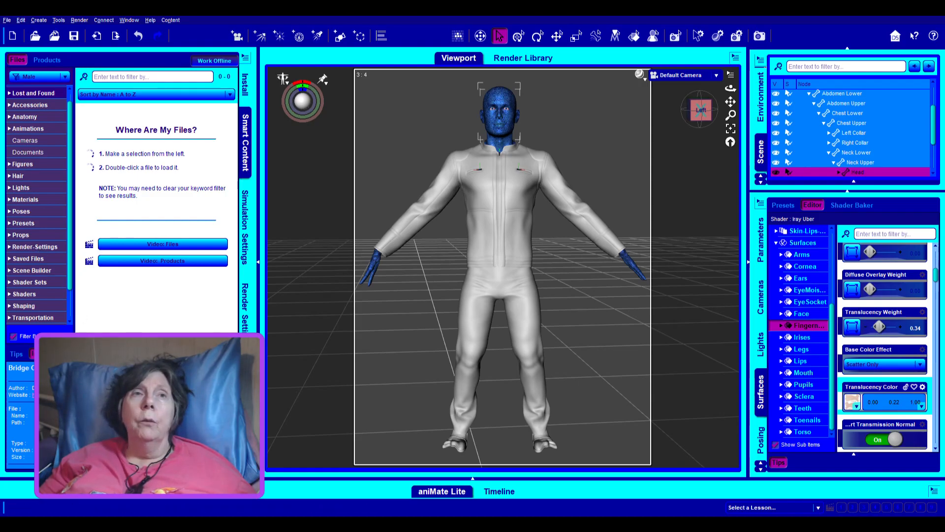
{"action": "left_click", "coordinate": [244, 305]}
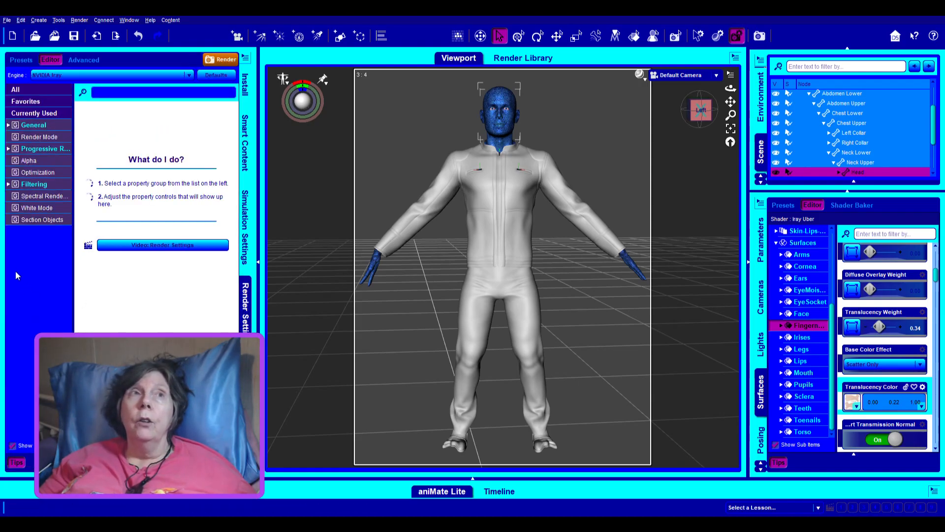
Show the General render settings, and switch to Photos to examine the rendered figure's head and upper body up close
{"action": "left_click", "coordinate": [36, 127]}
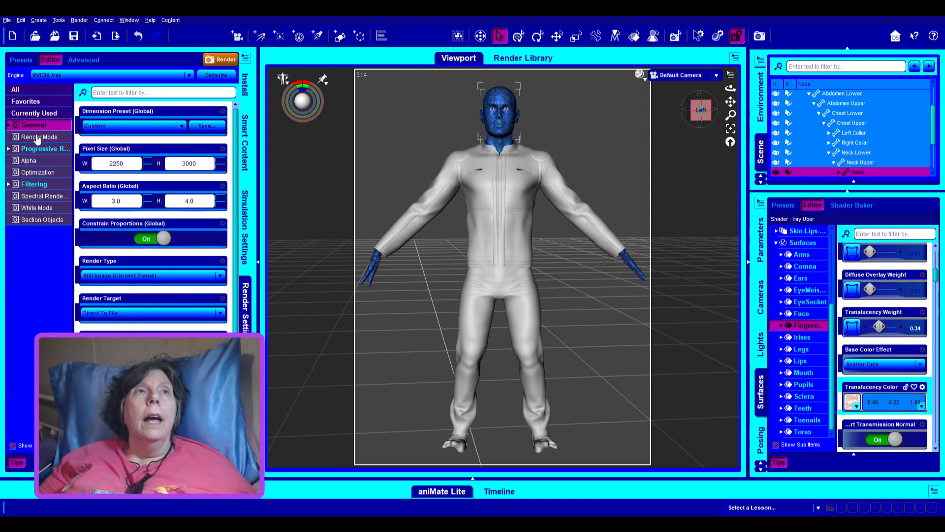
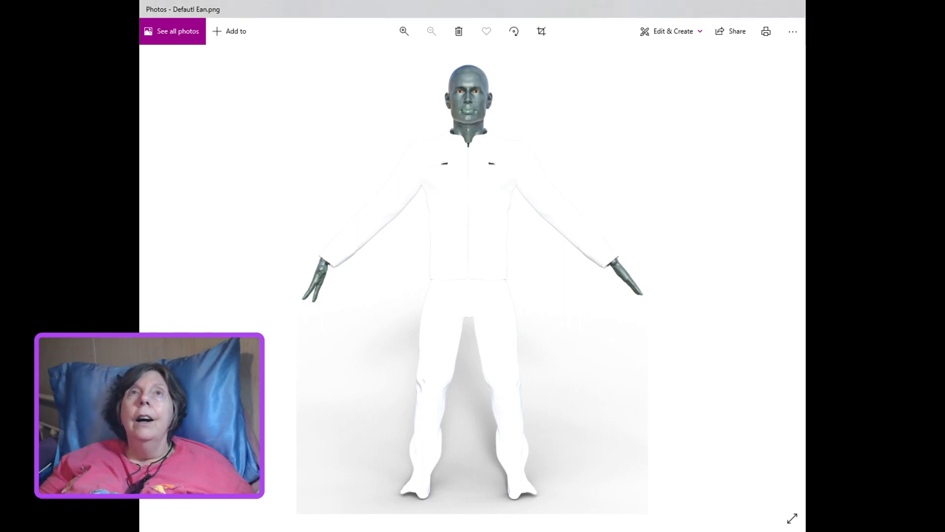
{"action": "scroll", "coordinate": [472, 276], "scroll_direction": "up", "scroll_amount": 1}
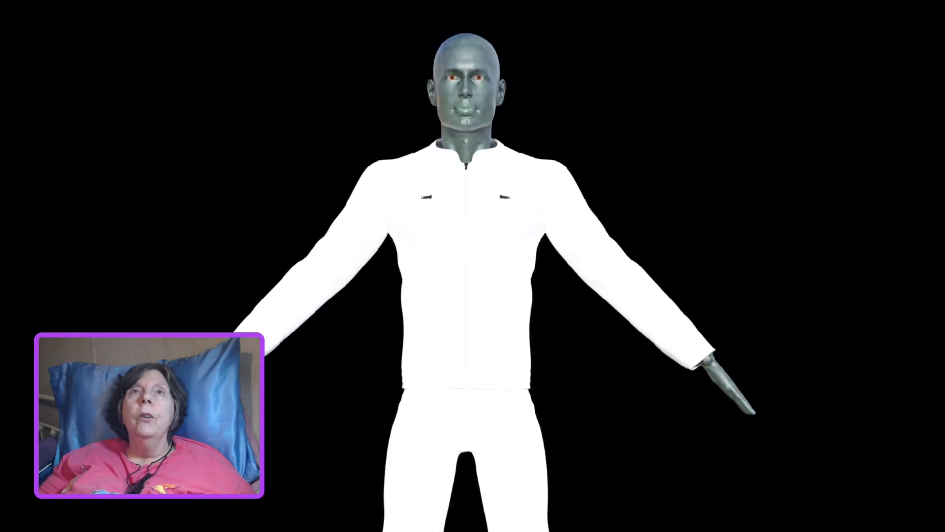
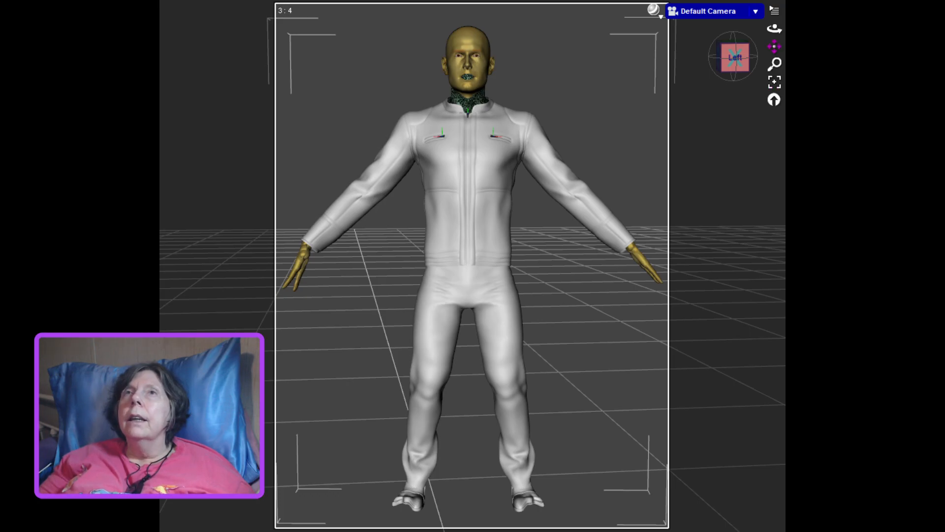
Examine the gold skin on the figure's head, neck and hands from the side and from the front
{"action": "left_click_drag", "start_coordinate": [774, 28], "coordinate": [803, 30]}
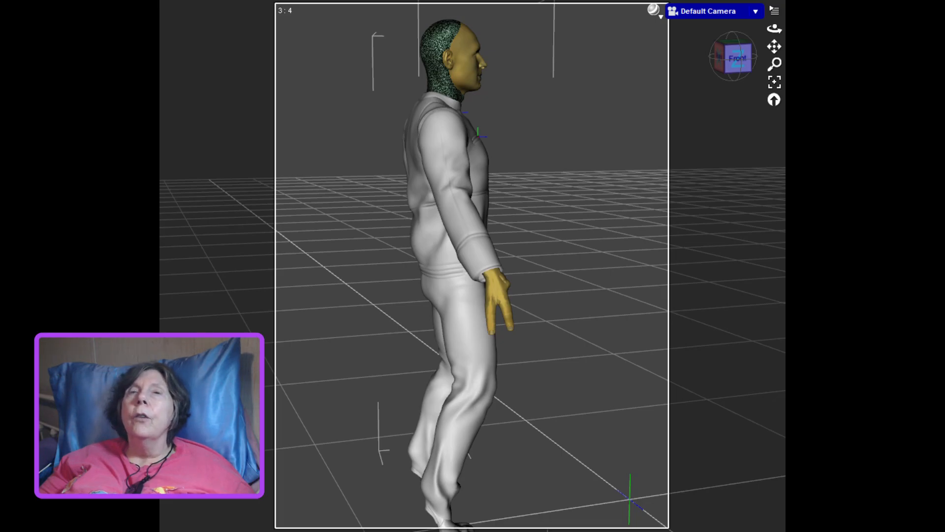
{"action": "left_click_drag", "start_coordinate": [775, 29], "coordinate": [732, 12]}
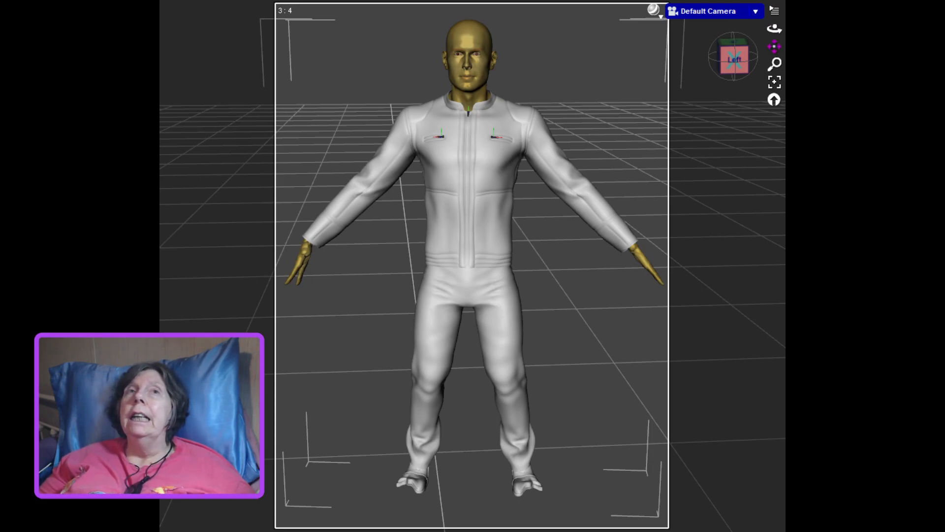
{"action": "left_click_drag", "start_coordinate": [775, 47], "coordinate": [774, 46]}
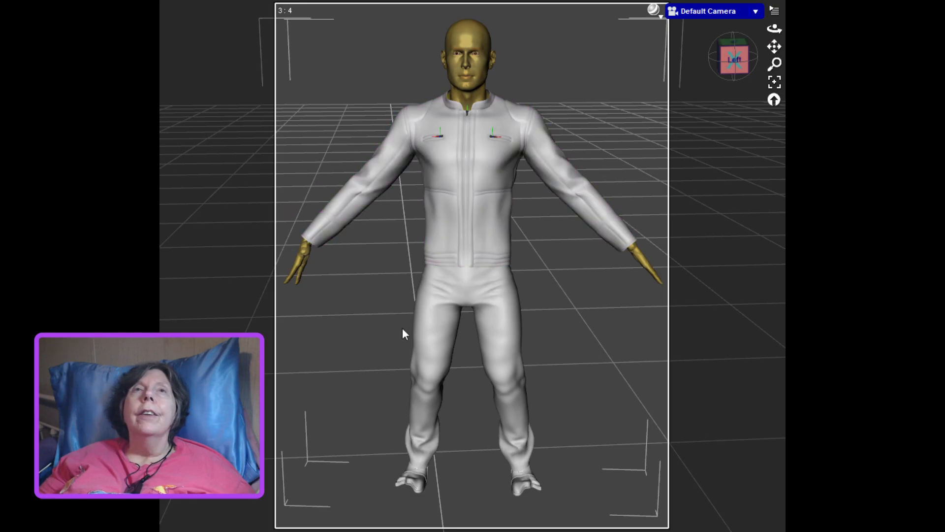